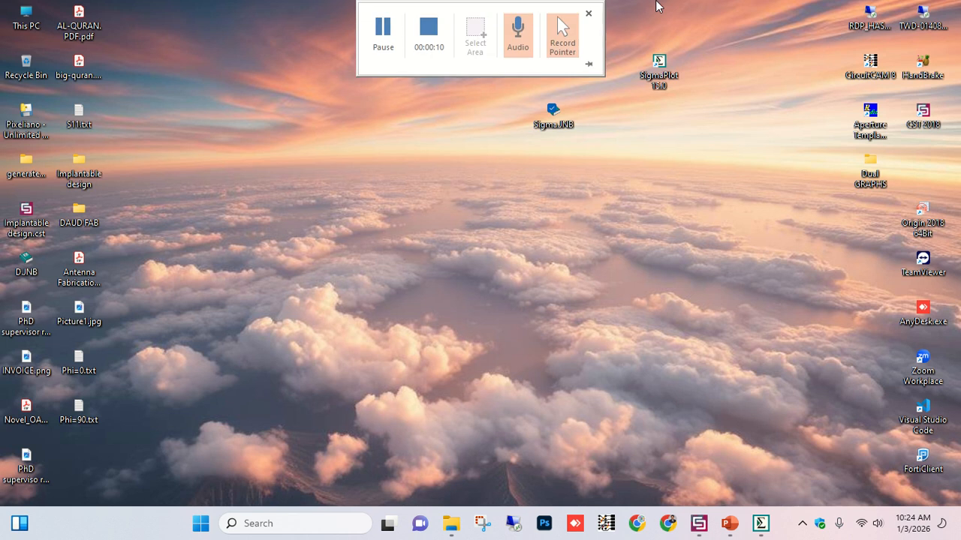
Open the Sigma.JNB notebook and look at its graph page and data worksheet.
{"action": "double_click", "coordinate": [551, 116]}
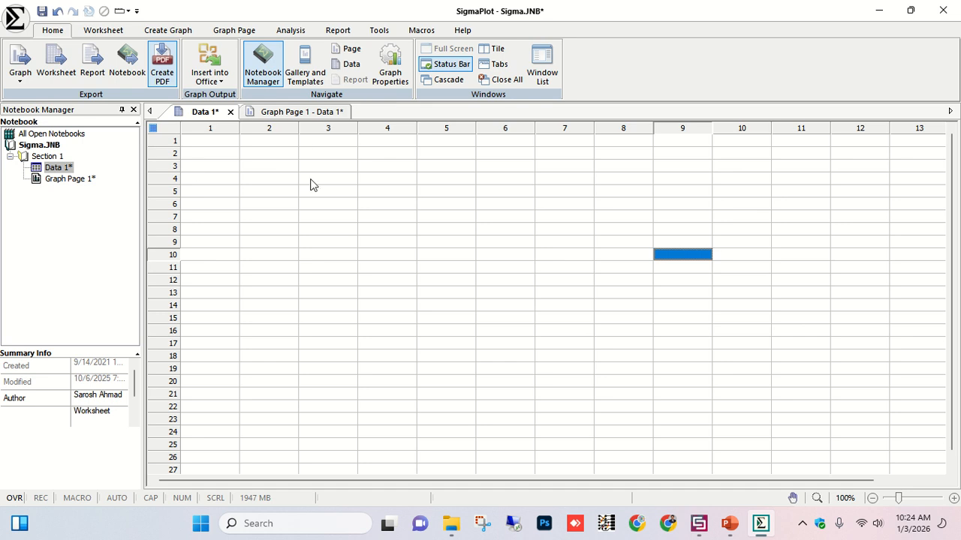
{"action": "left_click", "coordinate": [268, 114]}
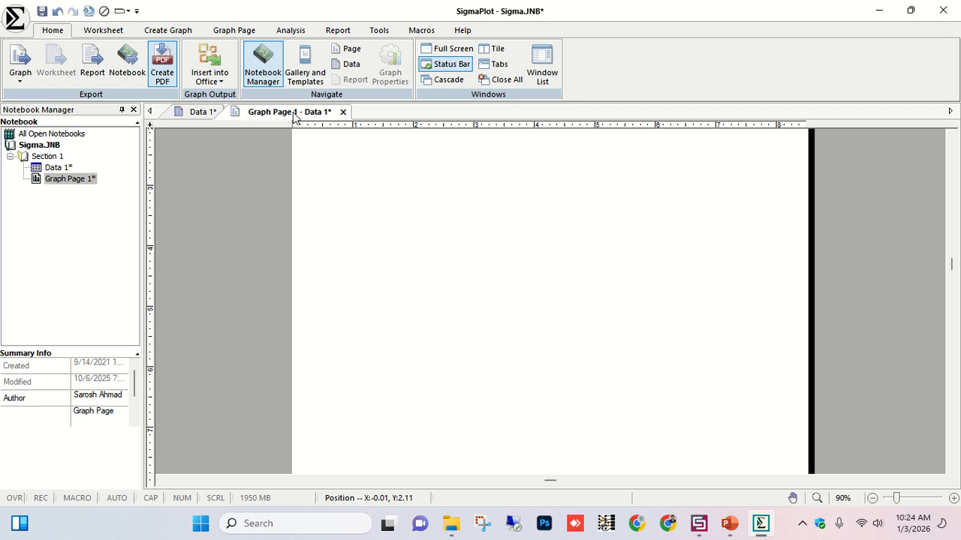
{"action": "left_click", "coordinate": [177, 114]}
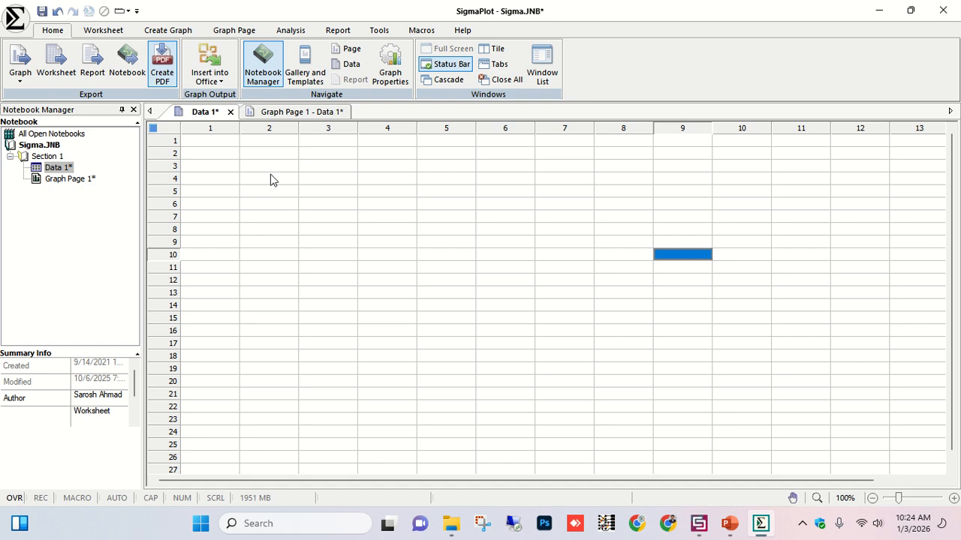
Open S11.txt from the desktop to inspect its frequency and S1,1 data, and return to SigmaPlot.
{"action": "left_click", "coordinate": [879, 10]}
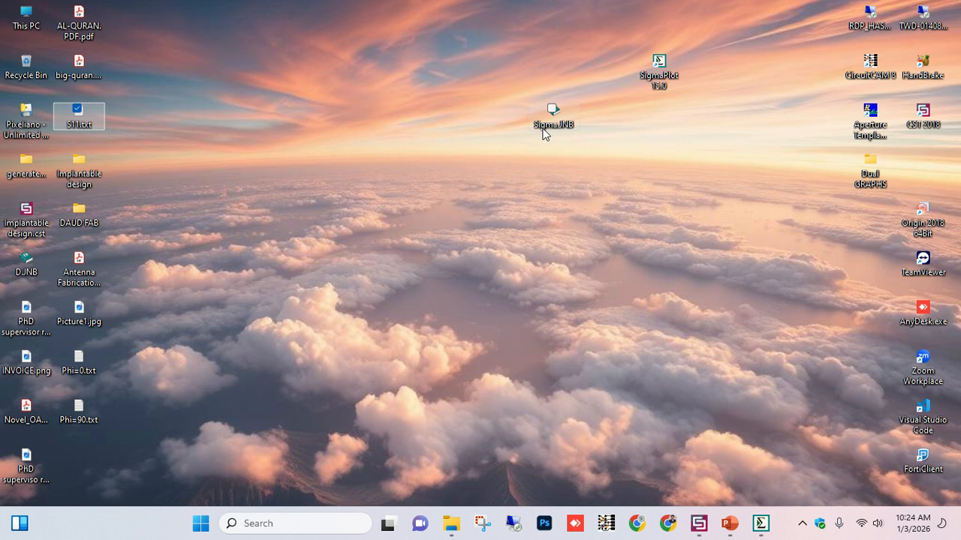
{"action": "key", "text": "Return"}
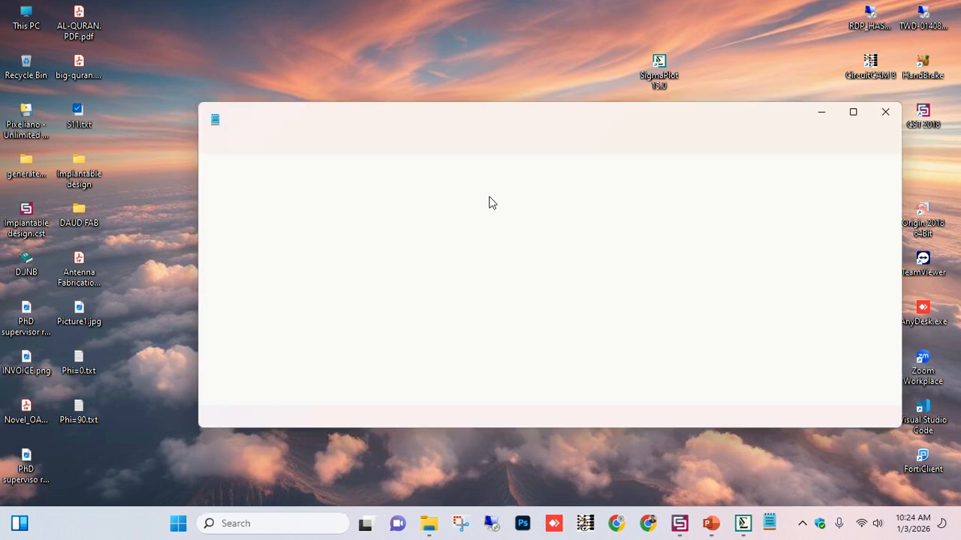
{"action": "left_click", "coordinate": [858, 116]}
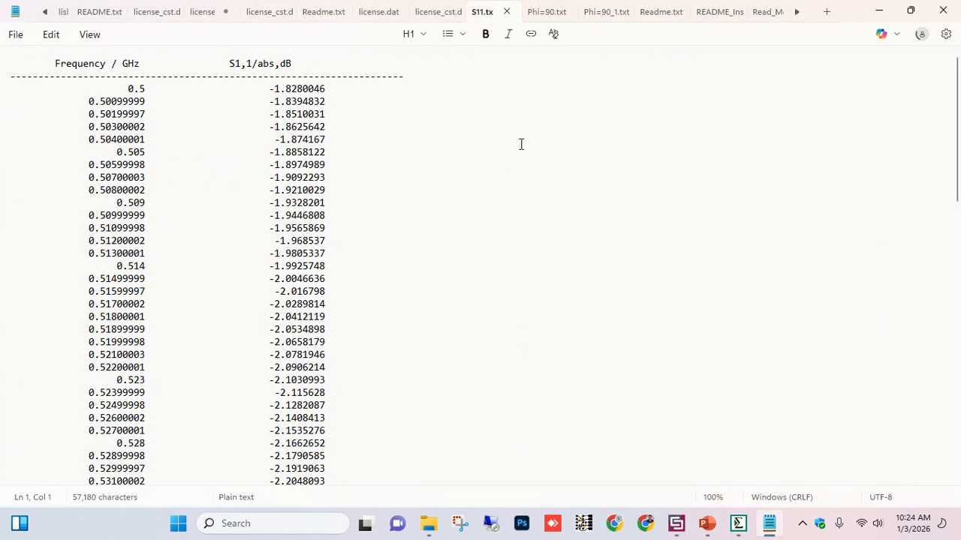
{"action": "left_click", "coordinate": [737, 524]}
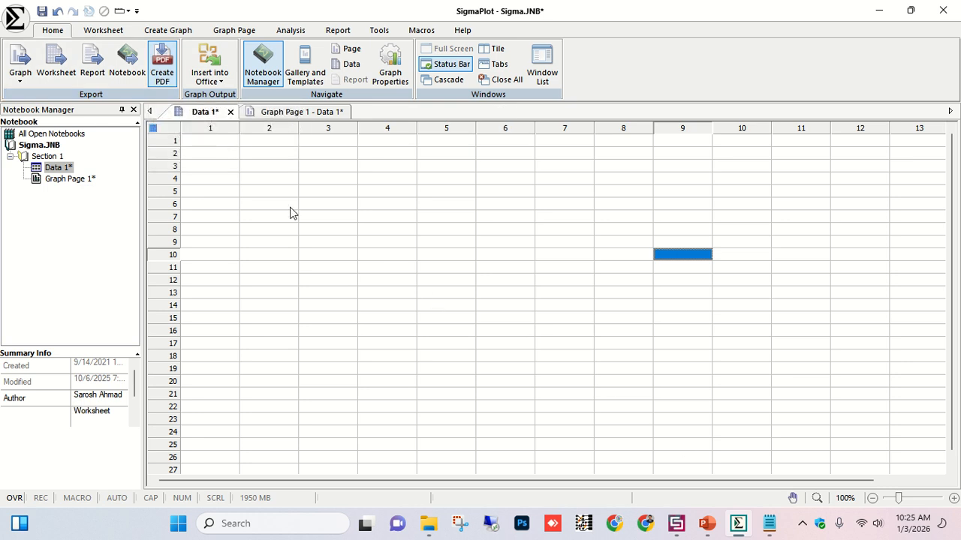
{"action": "left_click", "coordinate": [20, 75]}
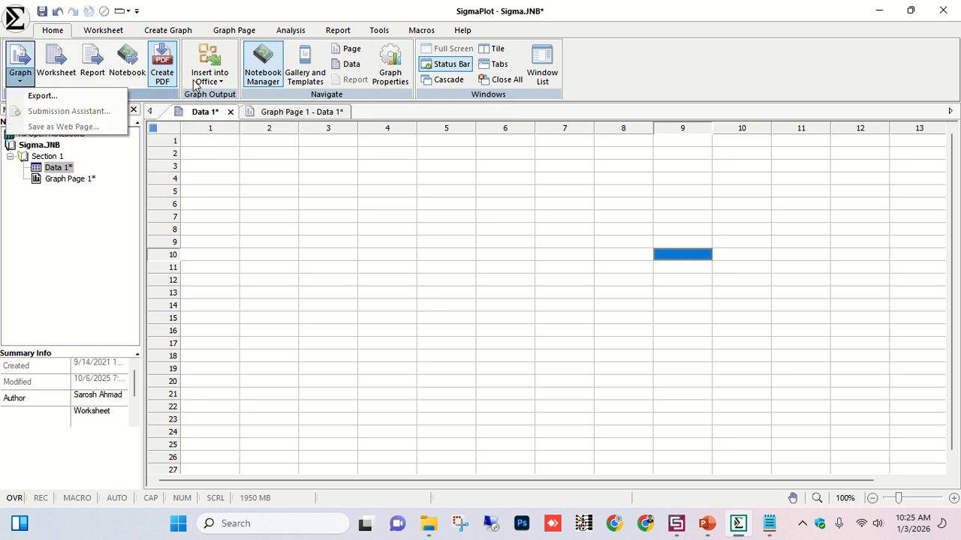
{"action": "left_click", "coordinate": [652, 92]}
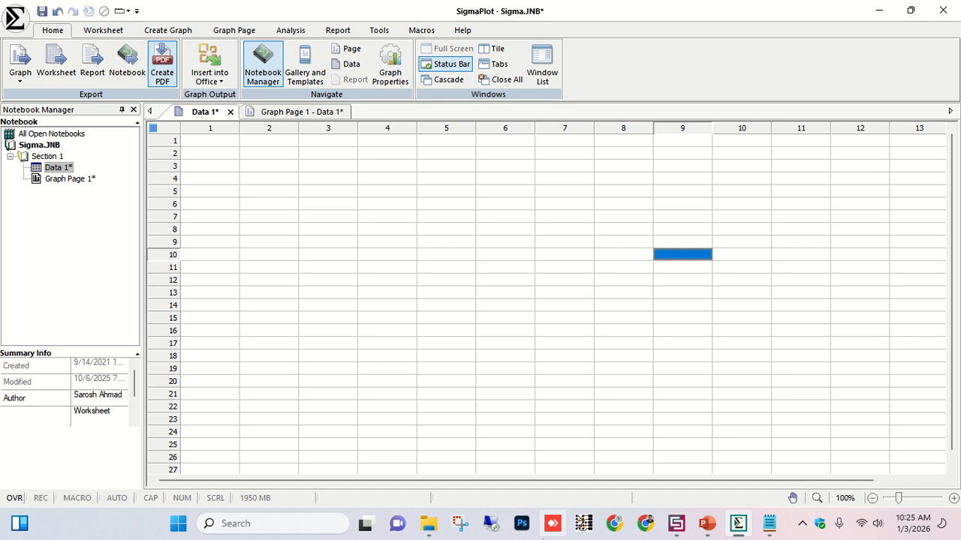
Launch Excel and create a blank workbook.
{"action": "left_click", "coordinate": [315, 524]}
{"action": "type", "text": "excl"}
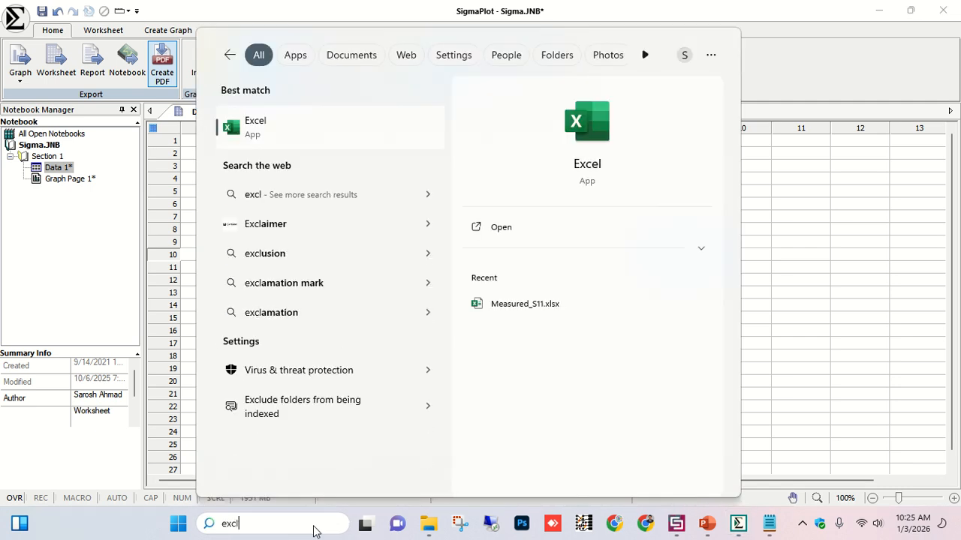
{"action": "key", "text": "Return"}
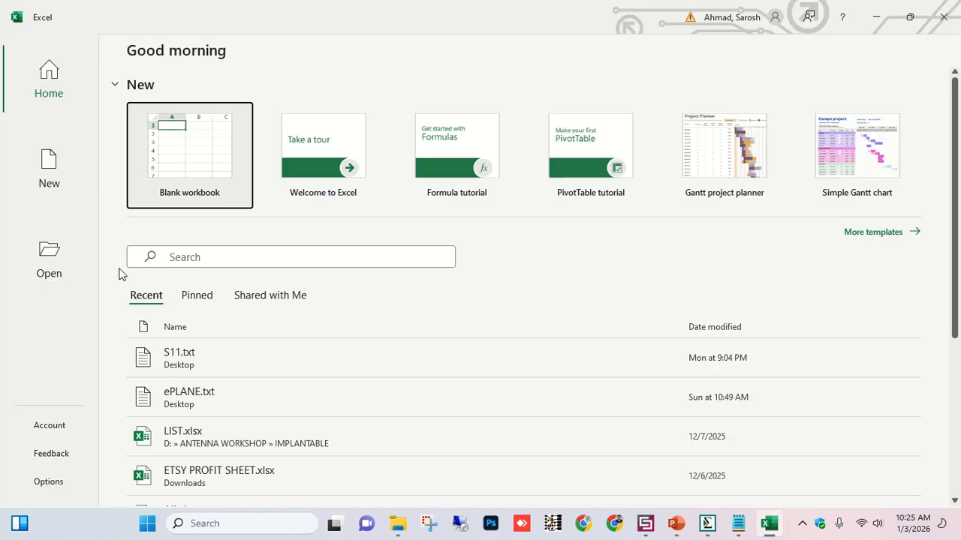
{"action": "left_click", "coordinate": [200, 125]}
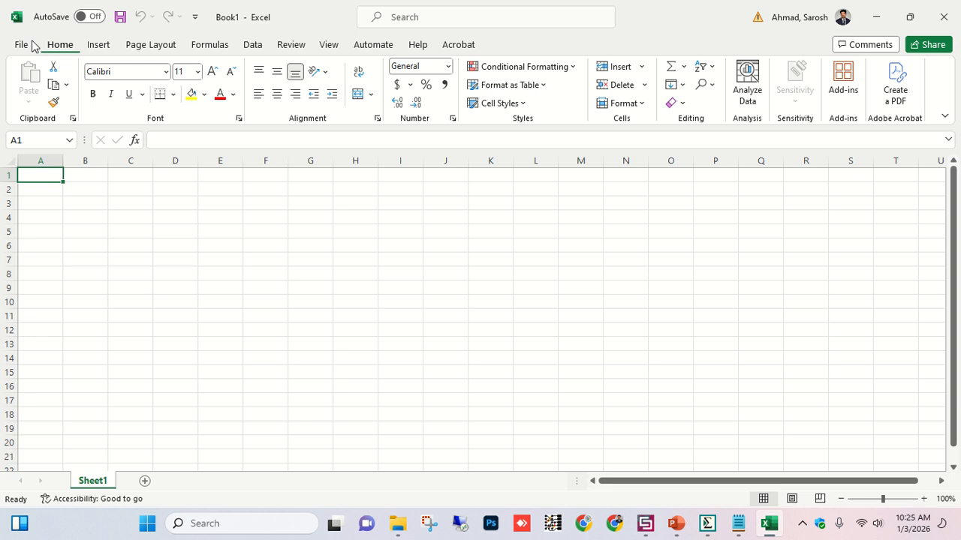
Open S11.txt, Phi=0.txt and Phi=90.txt from the desktop, listing all file types.
{"action": "left_click", "coordinate": [32, 45]}
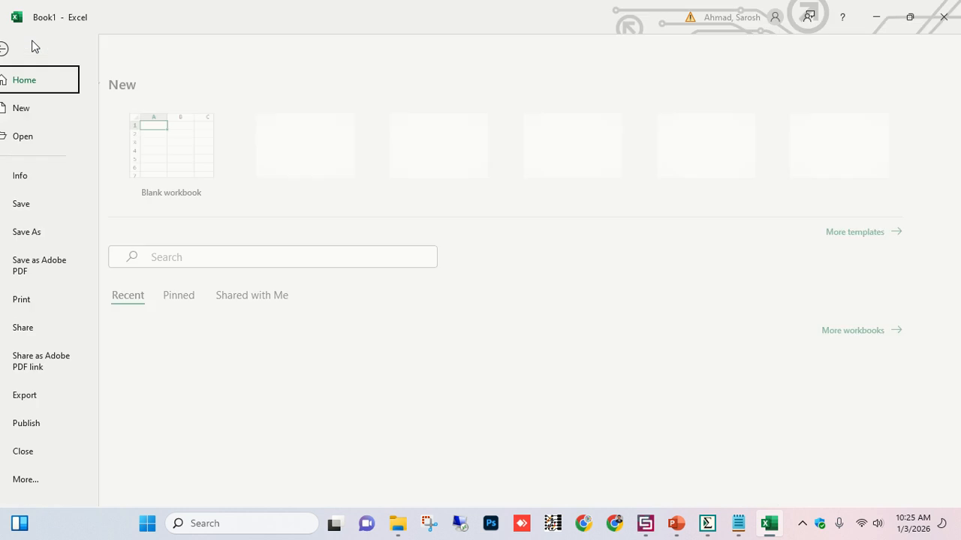
{"action": "left_click", "coordinate": [43, 146]}
{"action": "left_click", "coordinate": [189, 302]}
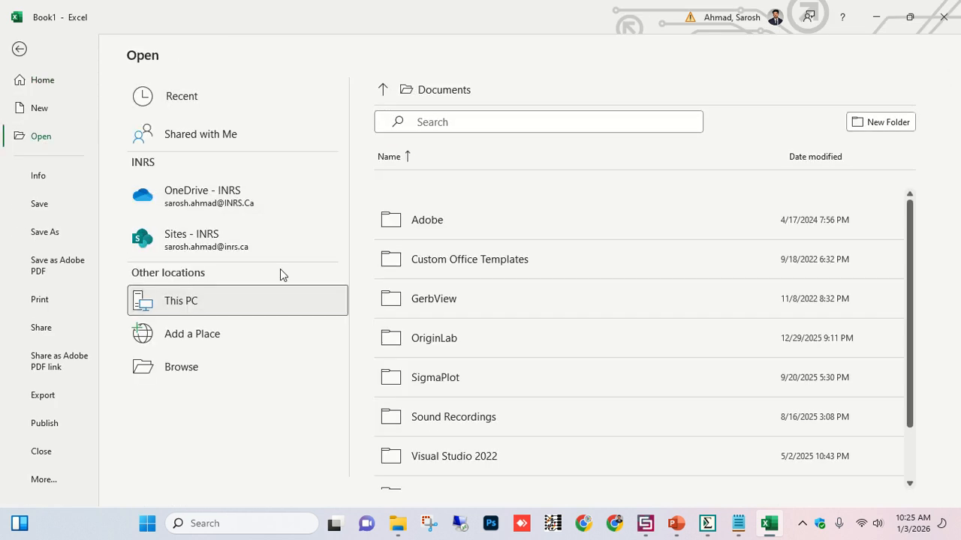
{"action": "left_click", "coordinate": [385, 253]}
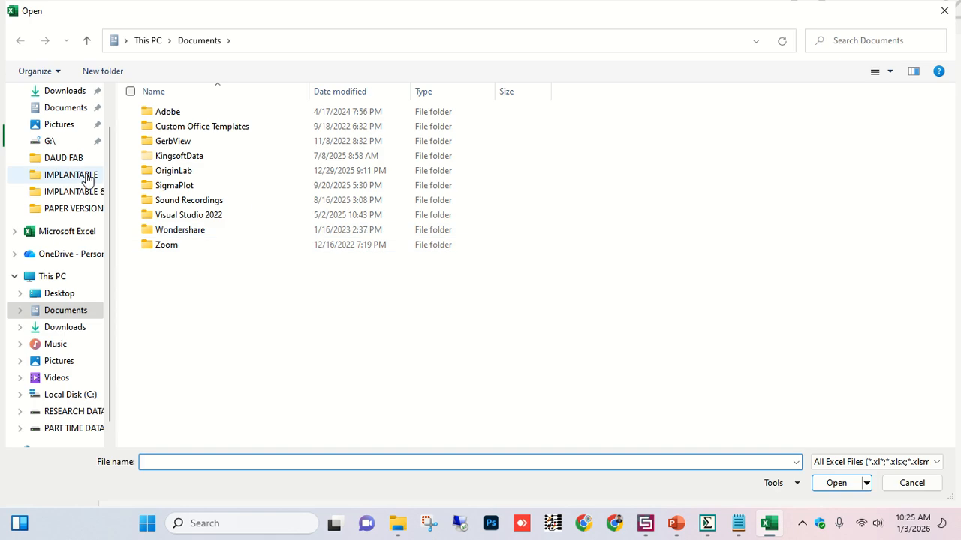
{"action": "left_click", "coordinate": [59, 293]}
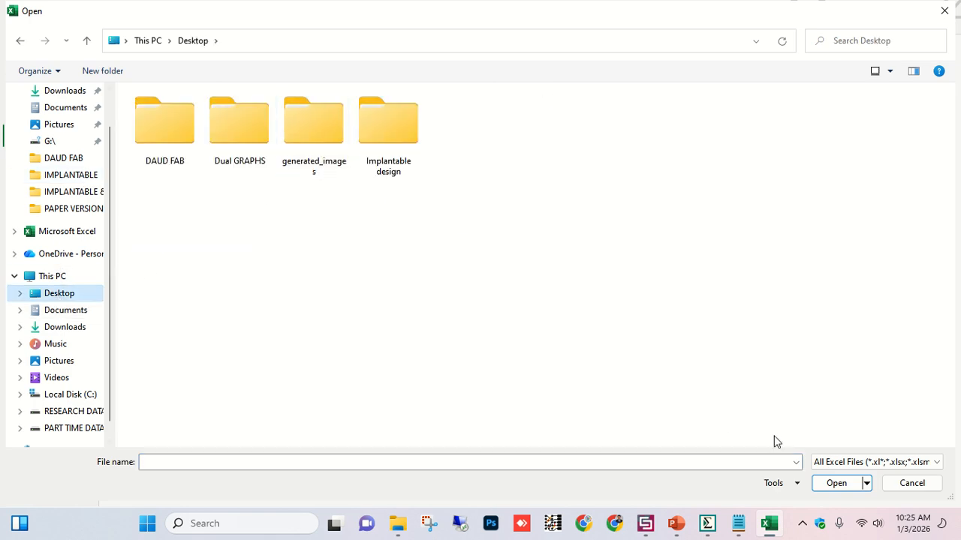
{"action": "left_click", "coordinate": [848, 463]}
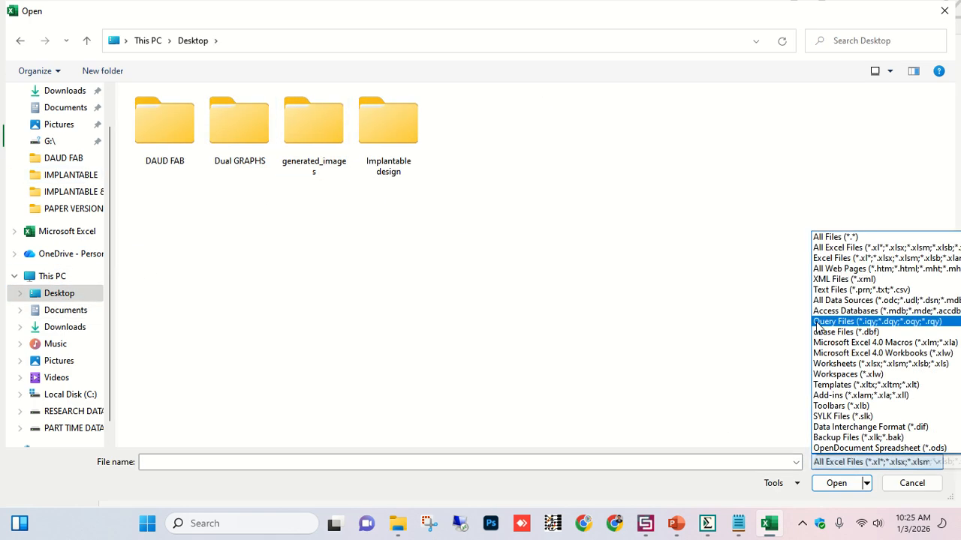
{"action": "left_click", "coordinate": [833, 238]}
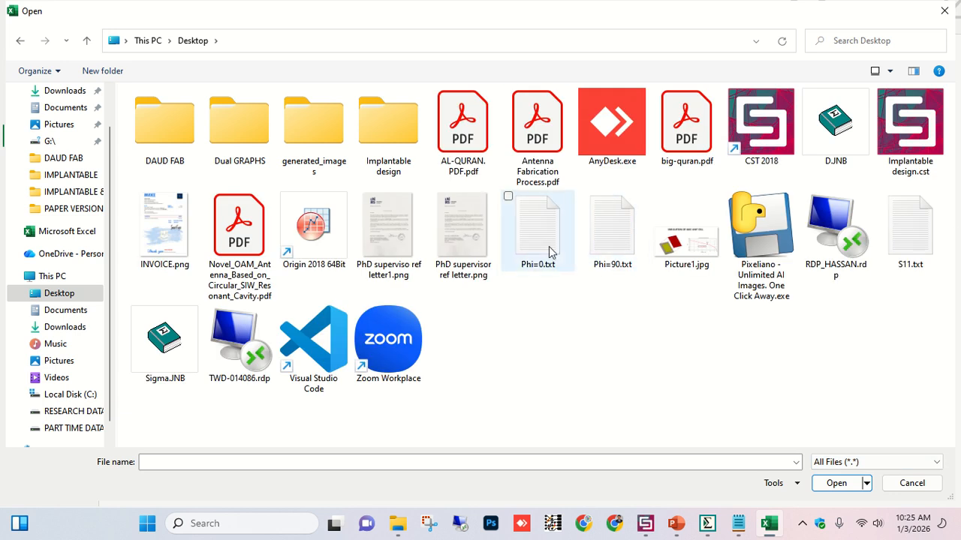
{"action": "left_click", "coordinate": [922, 225]}
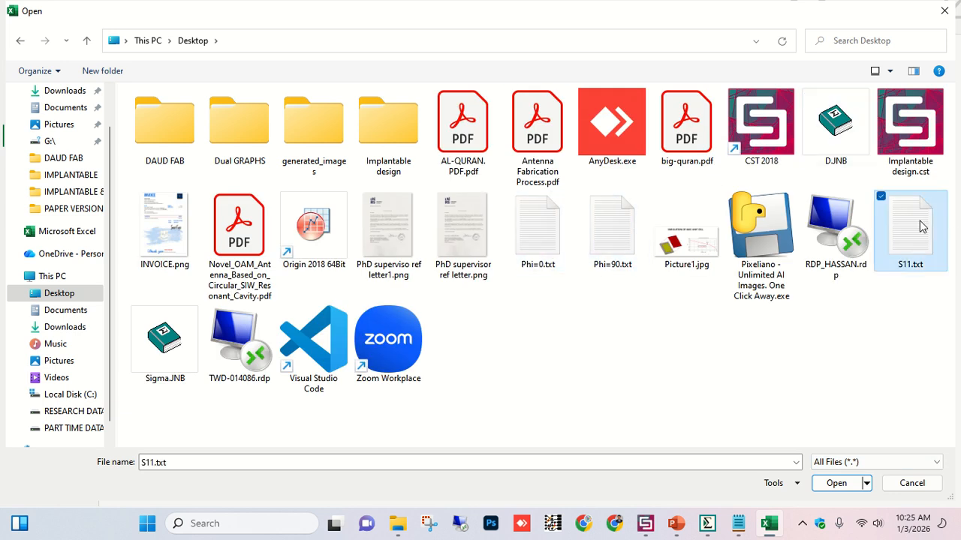
{"action": "left_click", "coordinate": [567, 249], "text": "ctrl"}
{"action": "left_click", "coordinate": [605, 232], "text": "ctrl"}
{"action": "key", "text": "Return"}
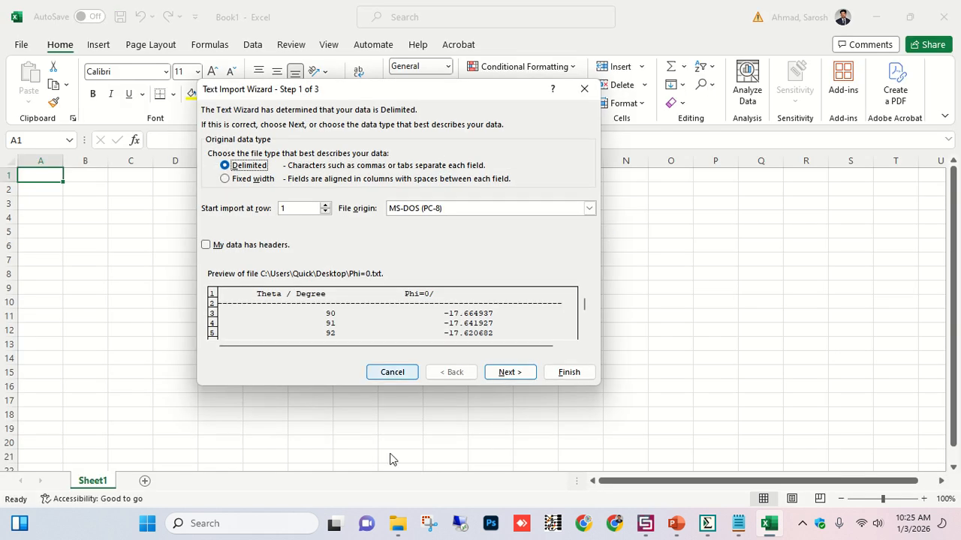
Import Phi=0.txt as delimited text with Space added as a delimiter.
{"action": "left_click", "coordinate": [509, 380]}
{"action": "left_click", "coordinate": [226, 193]}
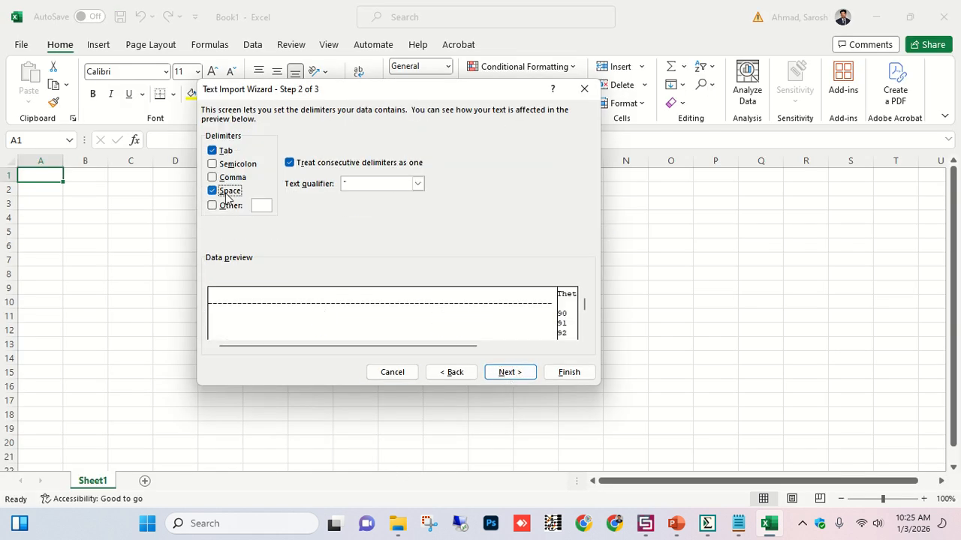
{"action": "left_click", "coordinate": [555, 372]}
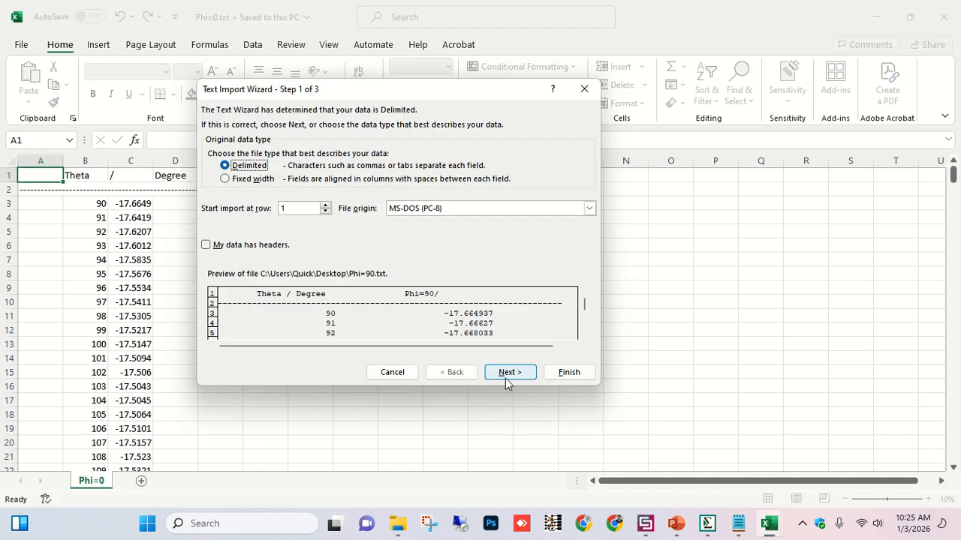
Import Phi=90.txt as delimited text with Space added as a delimiter.
{"action": "left_click", "coordinate": [508, 375]}
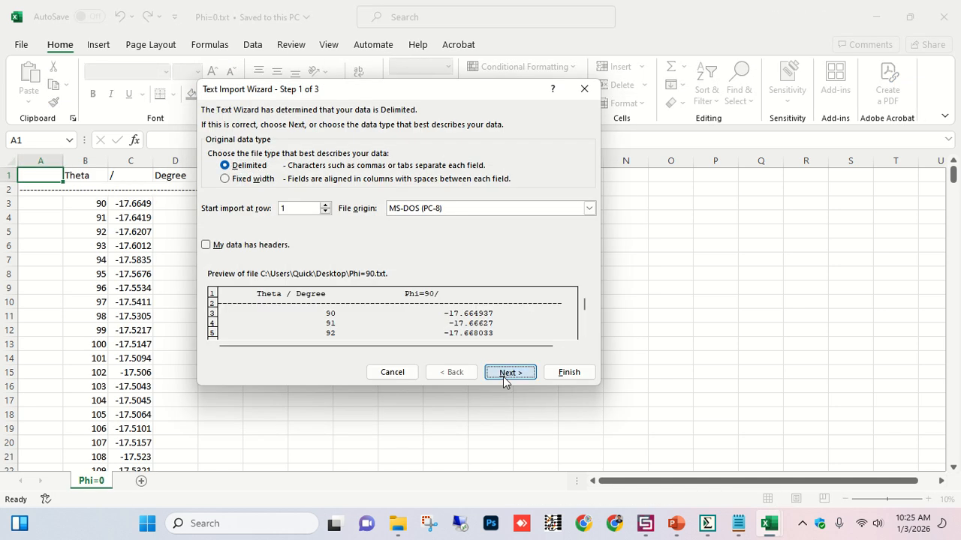
{"action": "left_click", "coordinate": [230, 193]}
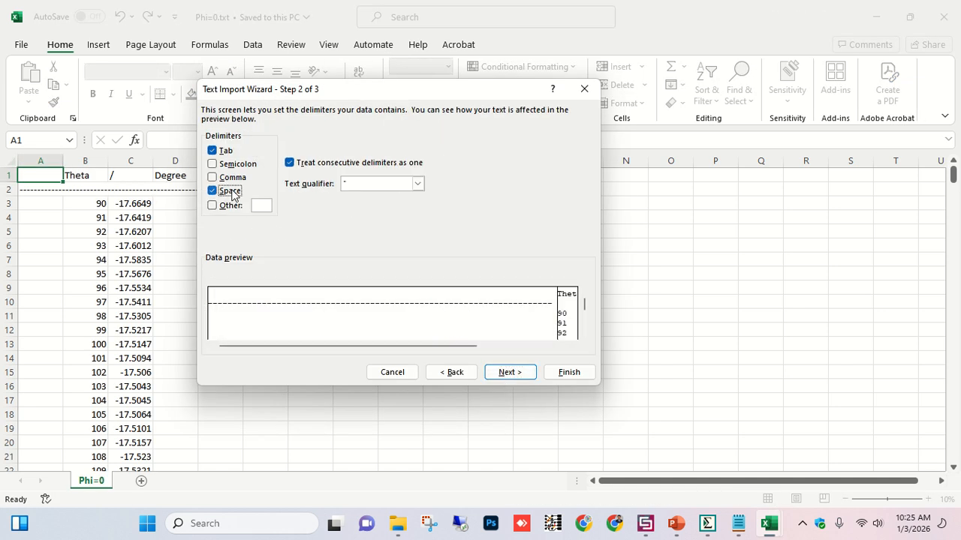
{"action": "left_click", "coordinate": [571, 372]}
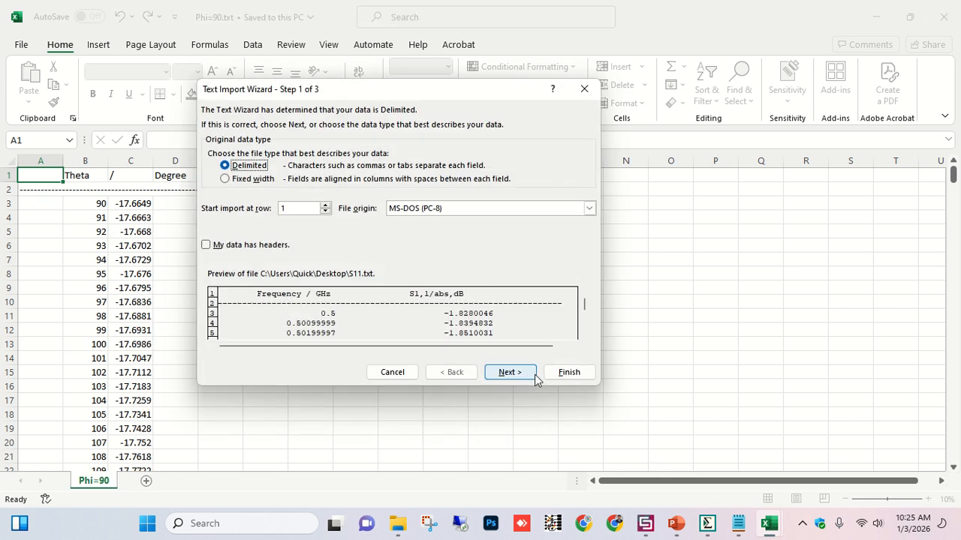
Import S11.txt as delimited text with Space added as a delimiter.
{"action": "left_click", "coordinate": [530, 373]}
{"action": "left_click", "coordinate": [224, 192]}
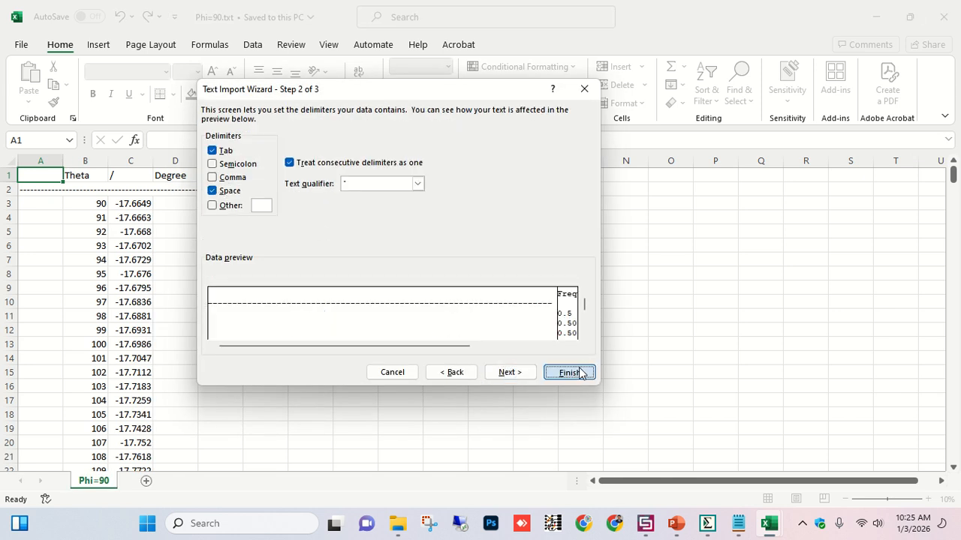
{"action": "left_click", "coordinate": [569, 372]}
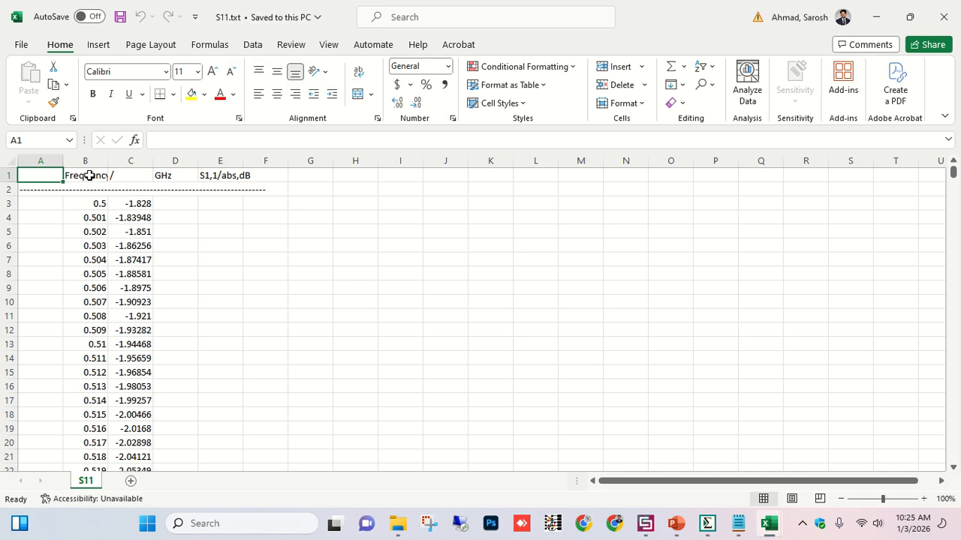
Copy columns B and C holding the frequency and S11 values from the S11 sheet.
{"action": "left_click_drag", "start_coordinate": [97, 164], "coordinate": [124, 161]}
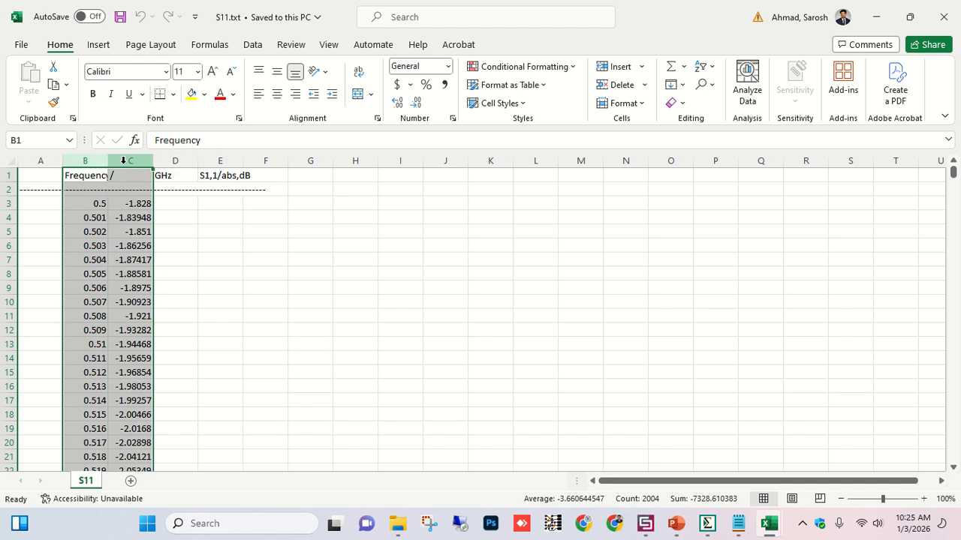
{"action": "key", "text": "ctrl+c"}
{"action": "scroll", "coordinate": [272, 278], "scroll_direction": "down", "scroll_amount": 7}
{"action": "scroll", "coordinate": [273, 278], "scroll_direction": "up", "scroll_amount": 7}
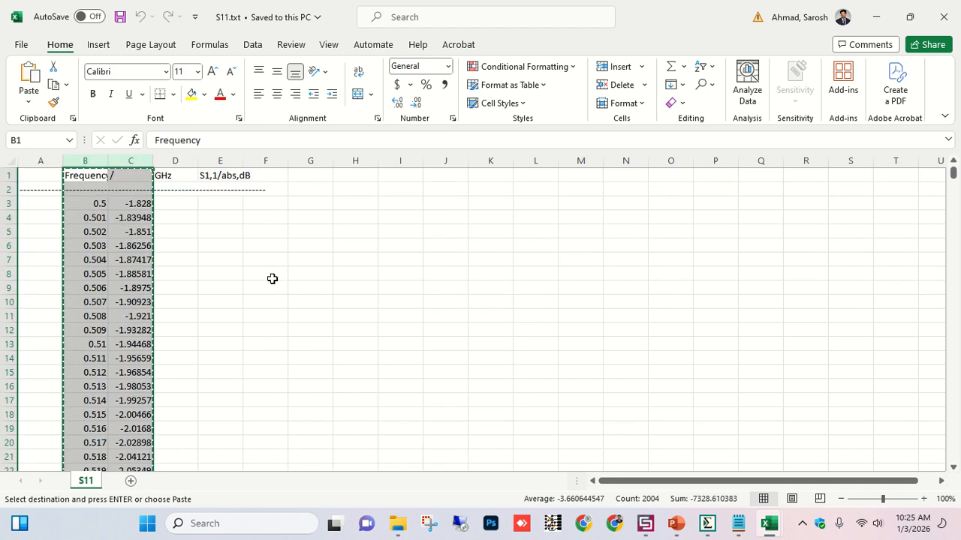
Paste the copied columns into the SigmaPlot worksheet starting at row 1 of column 1.
{"action": "left_click", "coordinate": [709, 524]}
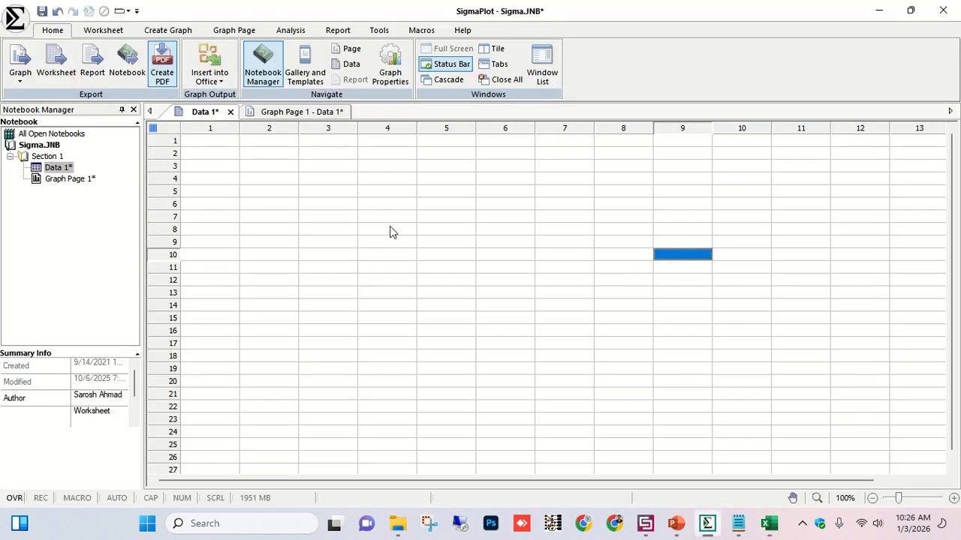
{"action": "left_click", "coordinate": [222, 143]}
{"action": "key", "text": "ctrl+v"}
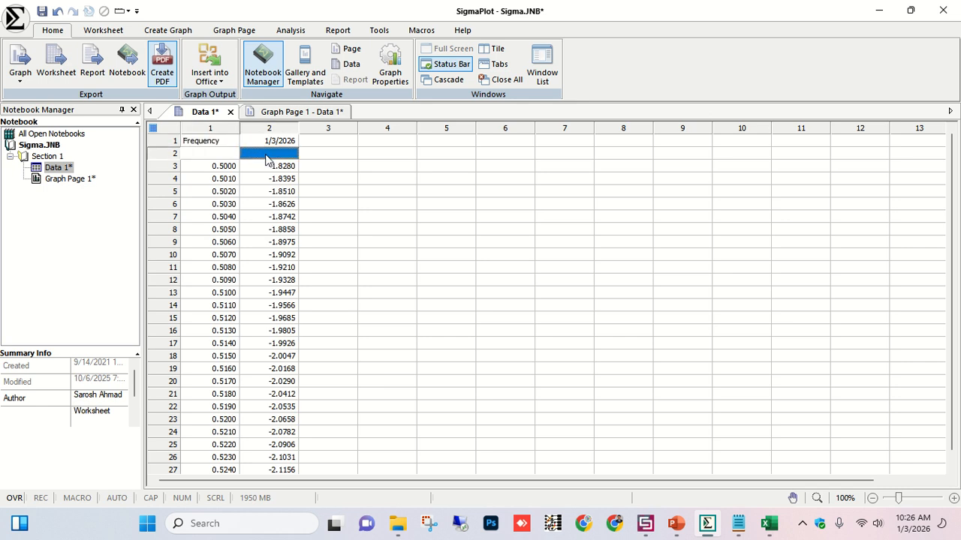
Clear the header contents in rows 1 and 2 of columns 1 and 2.
{"action": "left_click_drag", "start_coordinate": [222, 145], "coordinate": [290, 154]}
{"action": "right_click", "coordinate": [289, 155]}
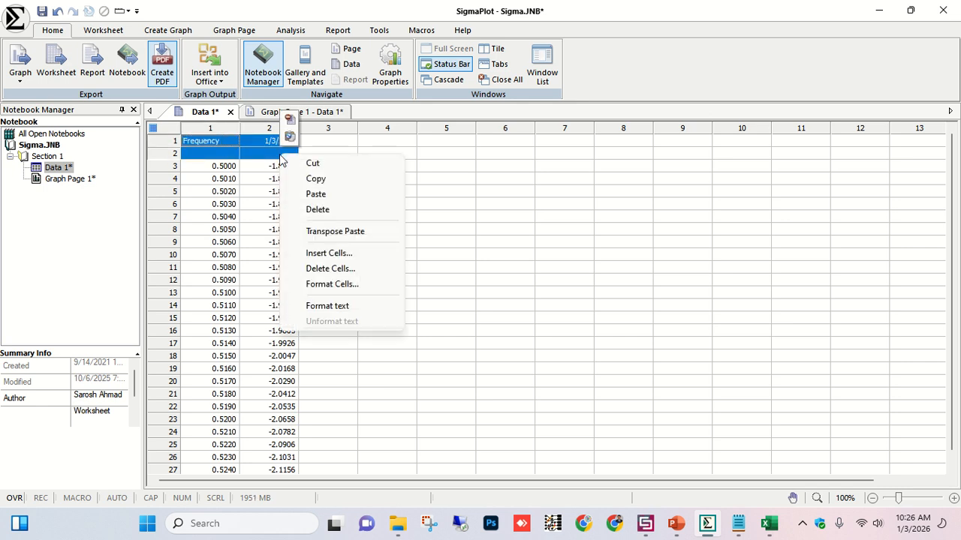
{"action": "left_click", "coordinate": [330, 210]}
Delete the emptied cells in rows 1 and 2, shifting the data up.
{"action": "right_click", "coordinate": [272, 156]}
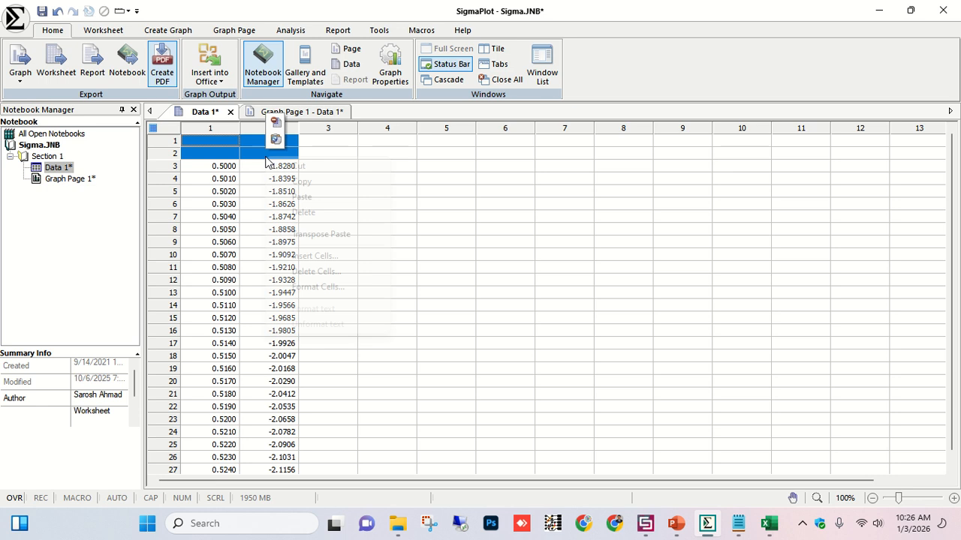
{"action": "left_click", "coordinate": [316, 271]}
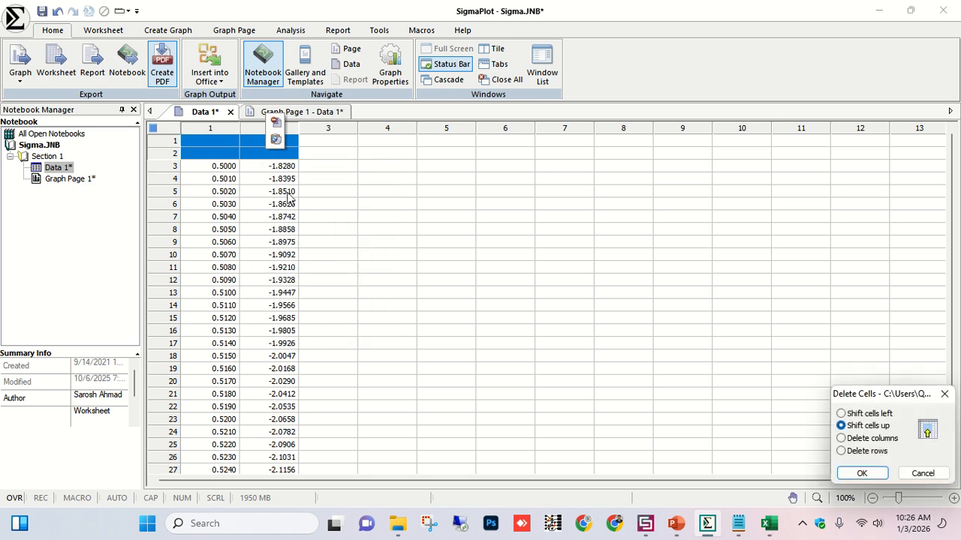
{"action": "left_click", "coordinate": [864, 473]}
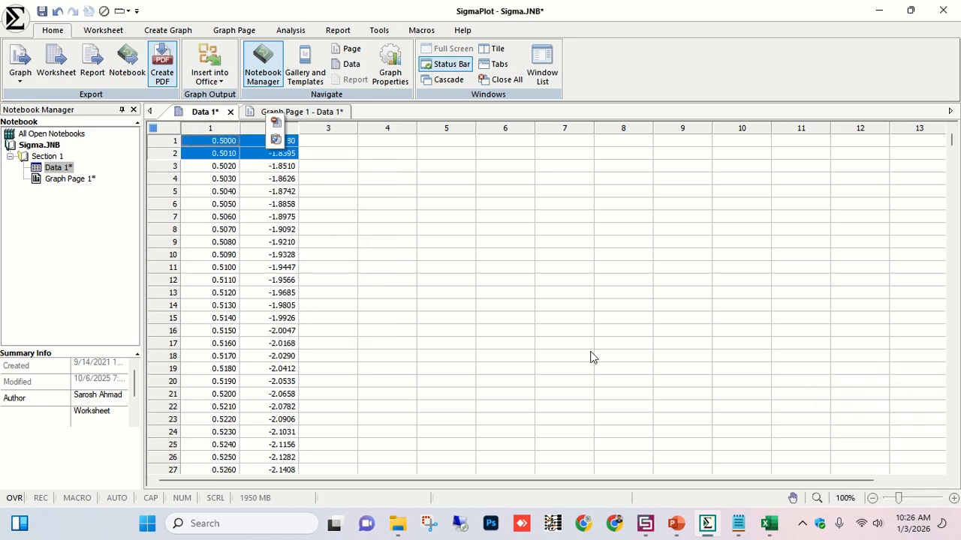
Create a simple straight line graph from worksheet columns 1 and 2 as an XY pair, with column 1 as X and column 2 as Y.
{"action": "left_click", "coordinate": [401, 210]}
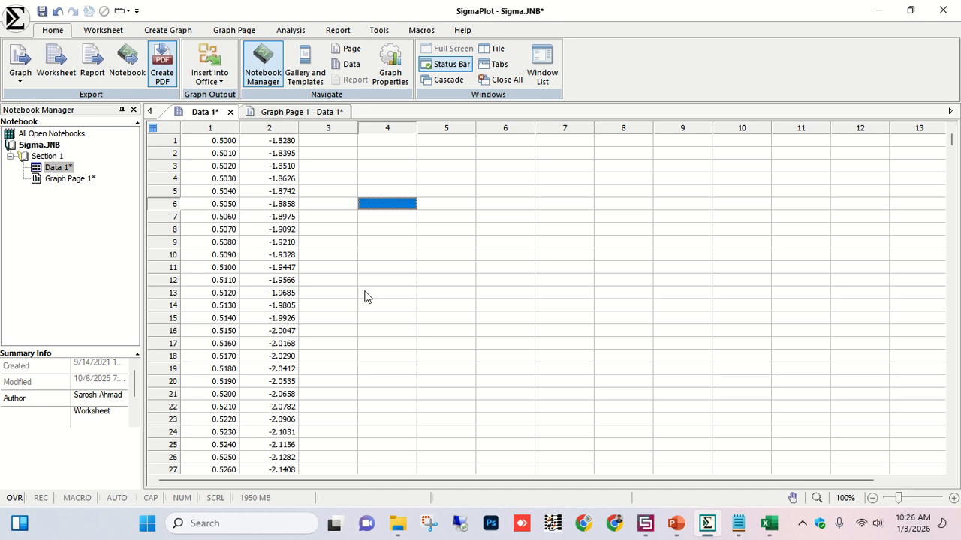
{"action": "left_click", "coordinate": [224, 126]}
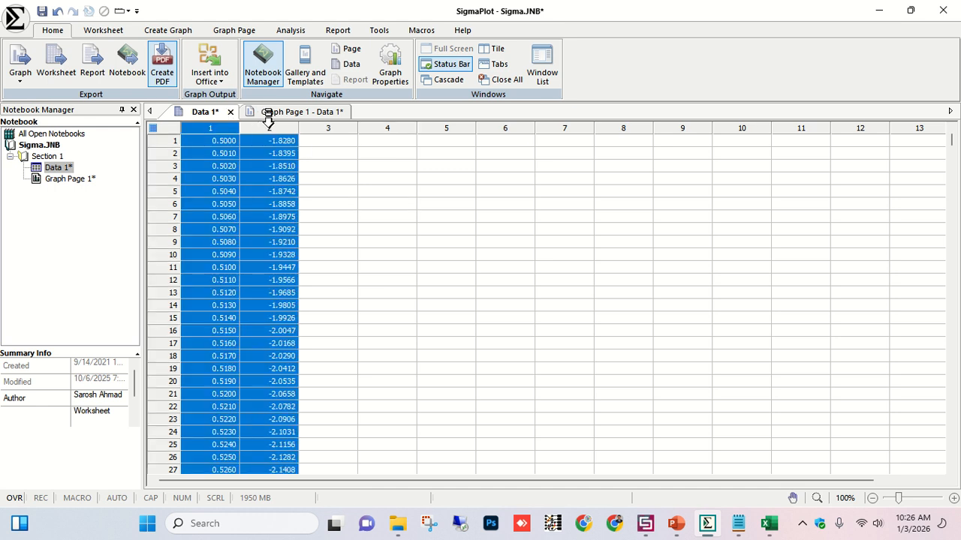
{"action": "mouse_move", "coordinate": [223, 126]}
{"action": "left_mouse_down"}
{"action": "mouse_move", "coordinate": [210, 126]}
{"action": "mouse_move", "coordinate": [236, 126]}
{"action": "left_mouse_up"}
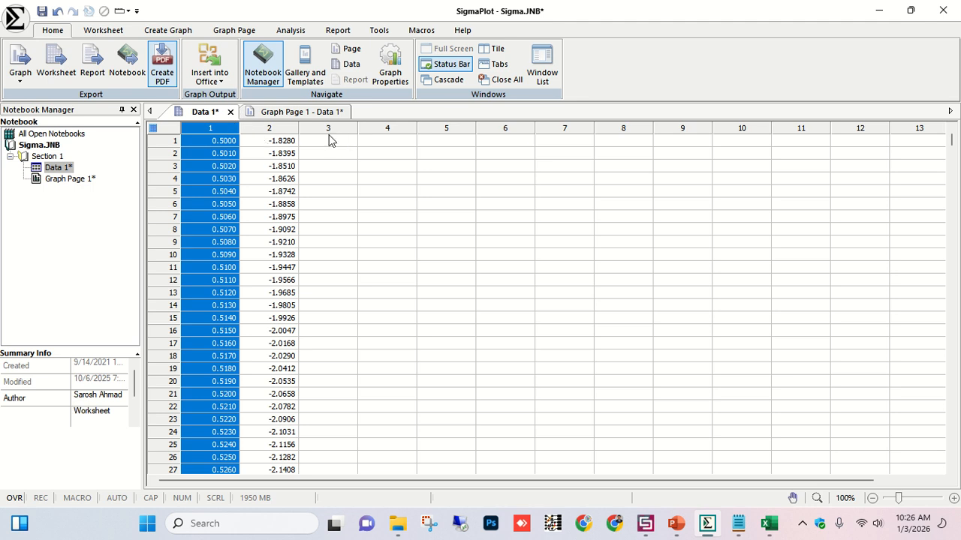
{"action": "left_click_drag", "start_coordinate": [279, 126], "coordinate": [208, 123]}
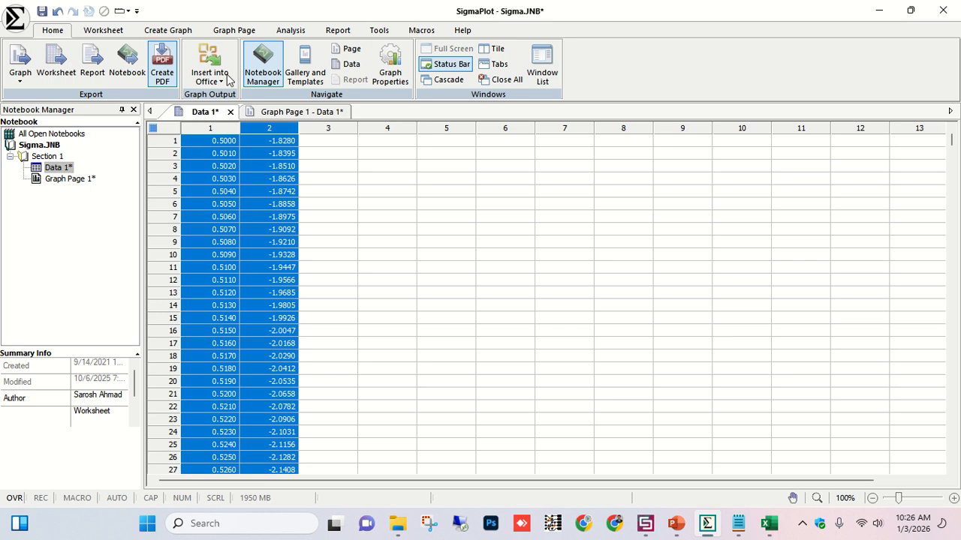
{"action": "left_click", "coordinate": [174, 30]}
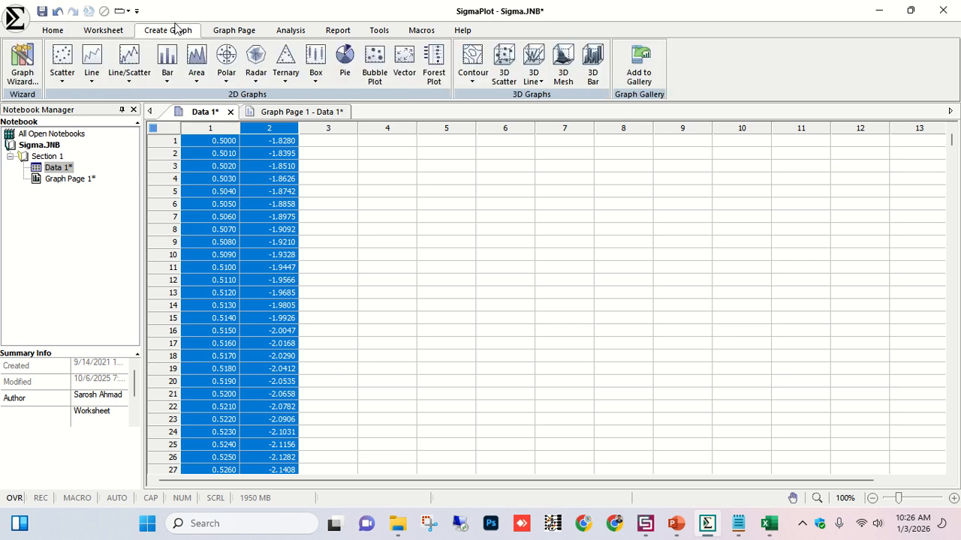
{"action": "left_click", "coordinate": [91, 68]}
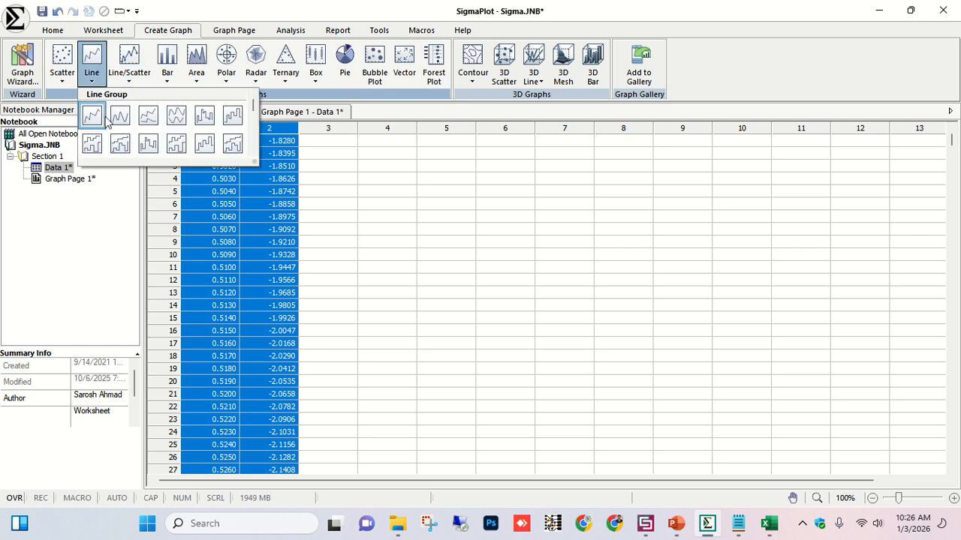
{"action": "left_click", "coordinate": [101, 123]}
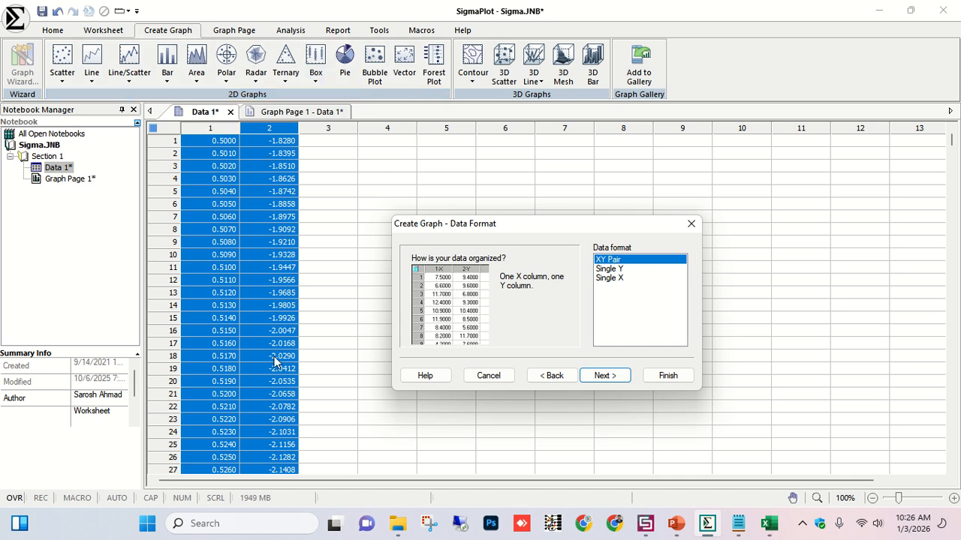
{"action": "left_click", "coordinate": [593, 376]}
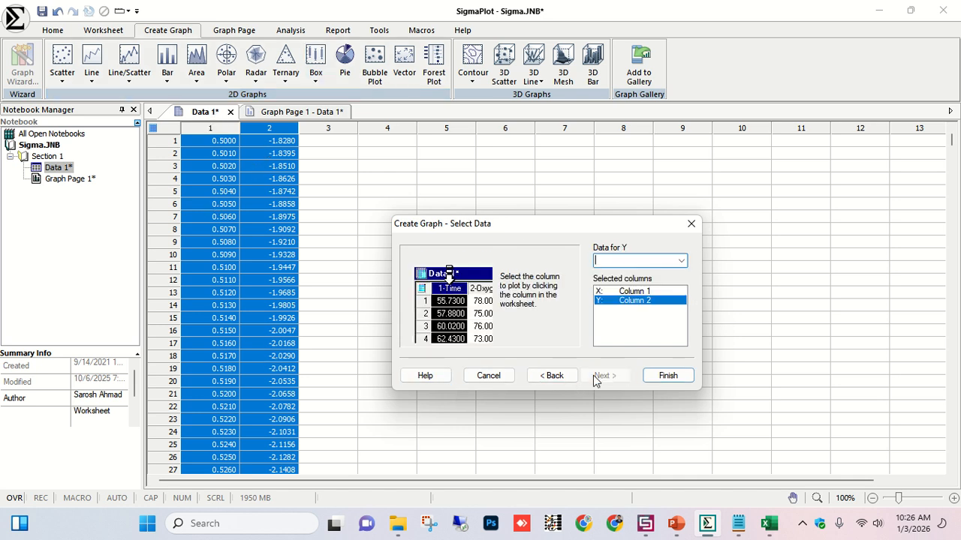
{"action": "left_click", "coordinate": [681, 261]}
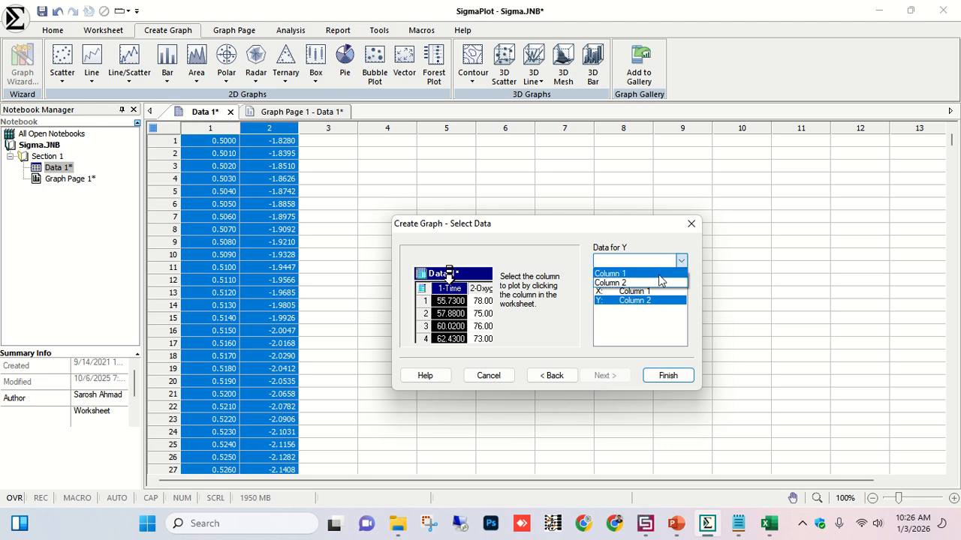
{"action": "left_click", "coordinate": [659, 283]}
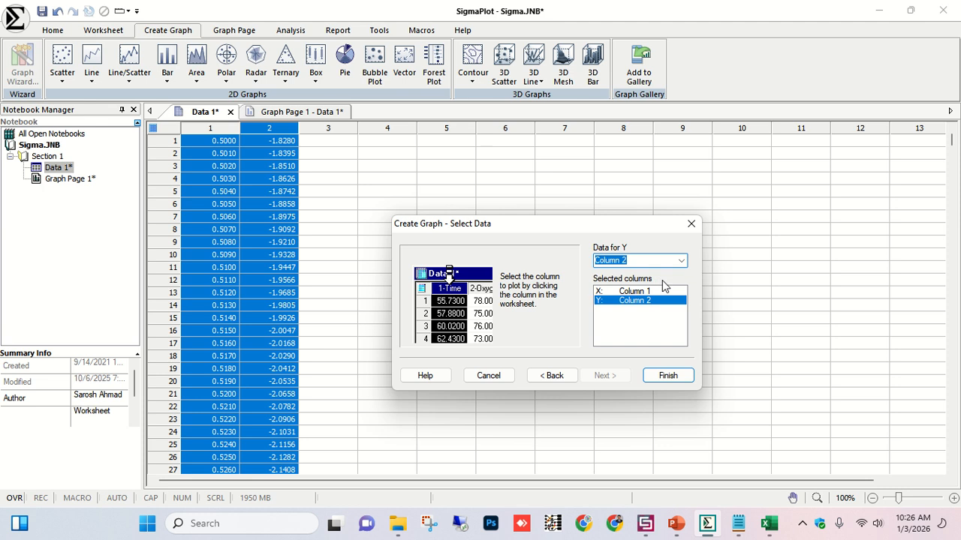
{"action": "left_click", "coordinate": [663, 292]}
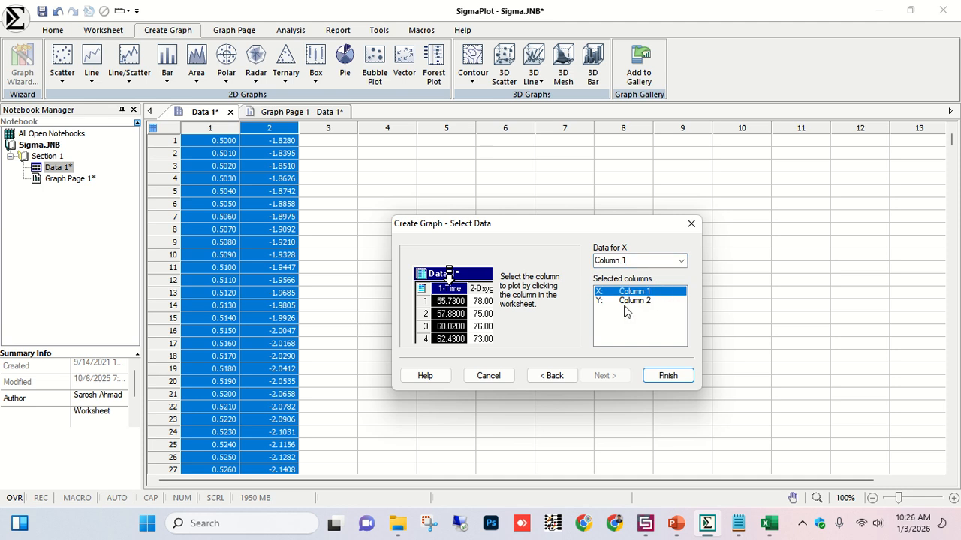
{"action": "left_click", "coordinate": [668, 376]}
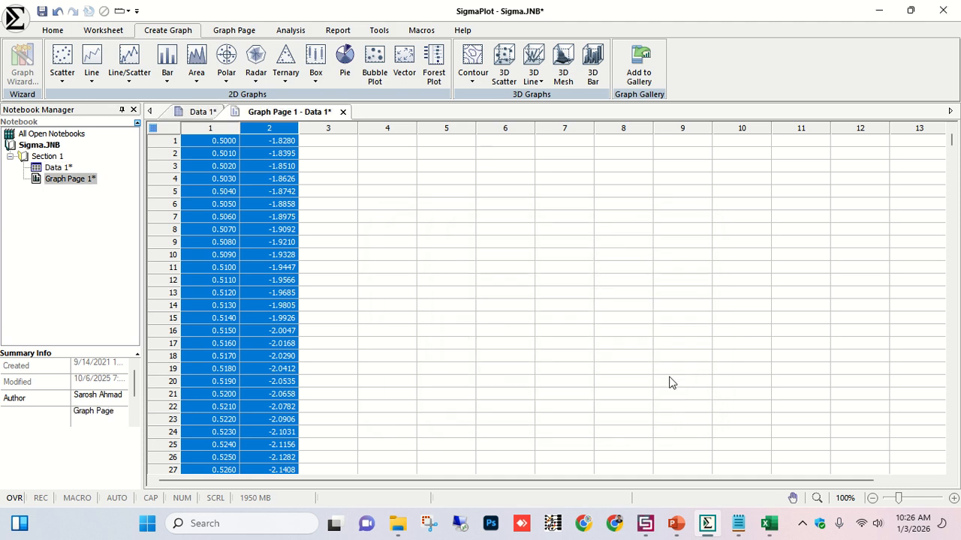
Move the legend from below the graph into the plot's lower right area, beside the curve's dip.
{"action": "scroll", "coordinate": [493, 295], "scroll_direction": "down", "scroll_amount": 2}
{"action": "scroll", "coordinate": [493, 298], "scroll_direction": "up", "scroll_amount": 1}
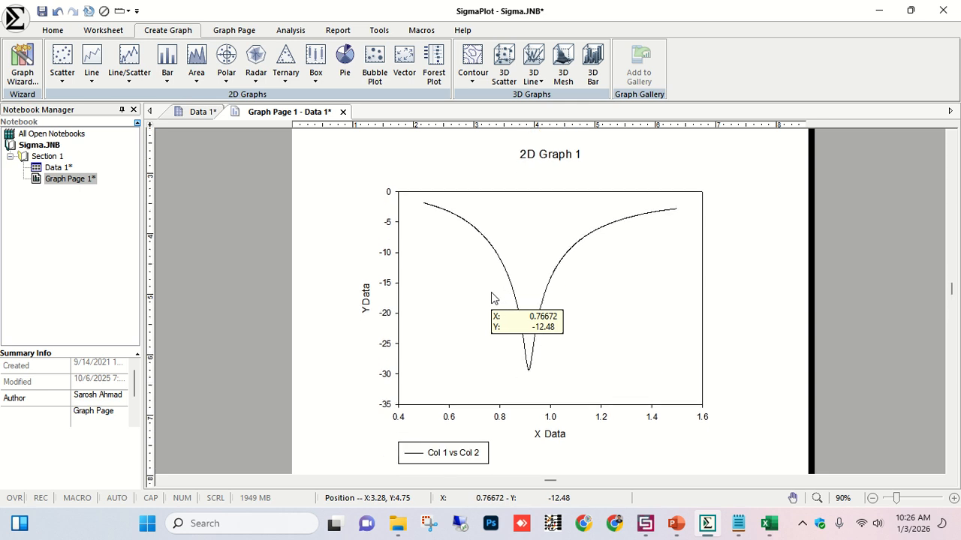
{"action": "left_click", "coordinate": [450, 453]}
{"action": "left_click_drag", "start_coordinate": [450, 453], "coordinate": [632, 350]}
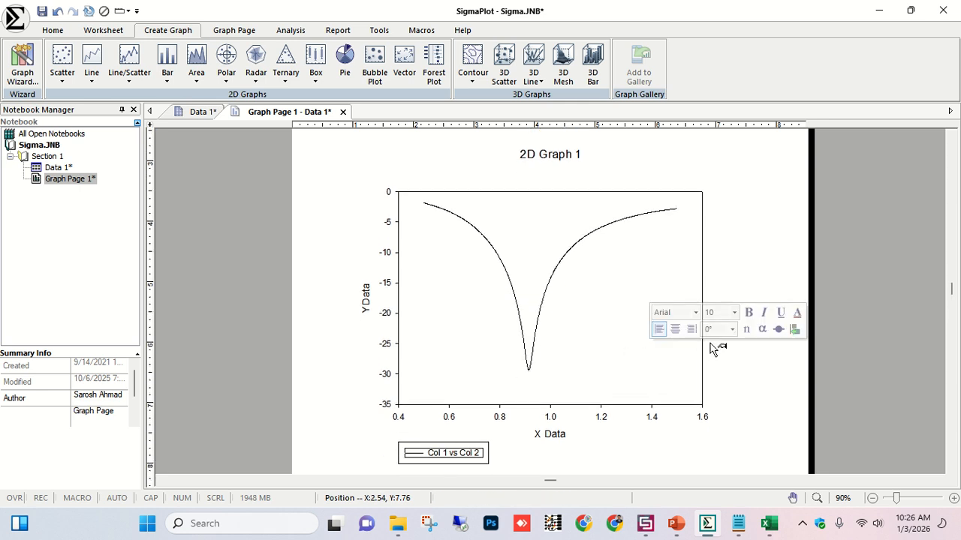
{"action": "left_click", "coordinate": [493, 459]}
{"action": "left_click", "coordinate": [469, 463]}
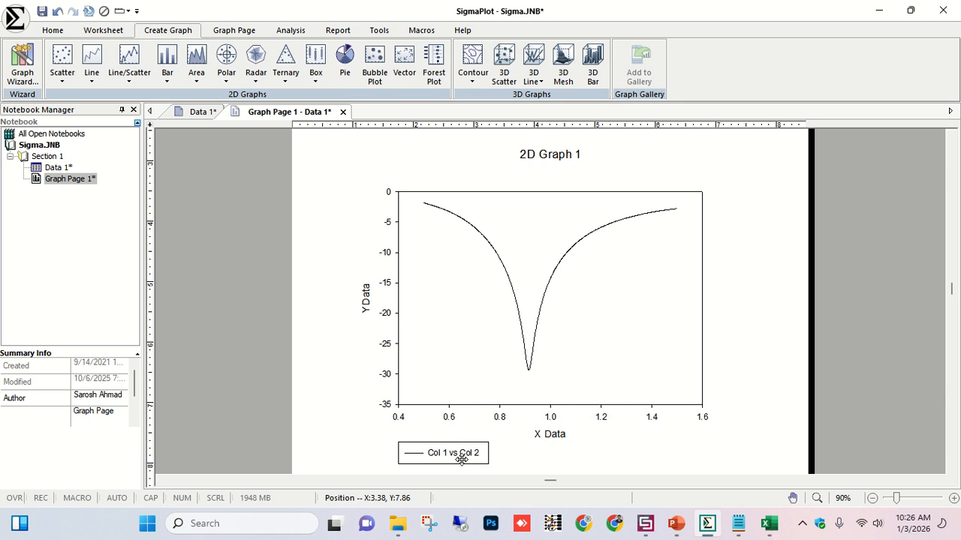
{"action": "left_click_drag", "start_coordinate": [463, 457], "coordinate": [664, 379]}
{"action": "left_click", "coordinate": [724, 381]}
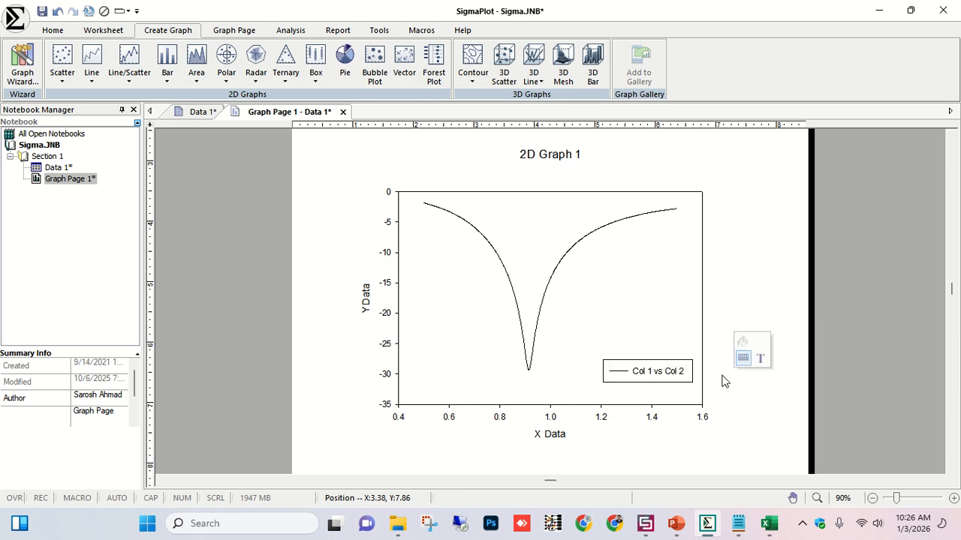
{"action": "left_click", "coordinate": [679, 372]}
{"action": "left_click_drag", "start_coordinate": [676, 370], "coordinate": [673, 346]}
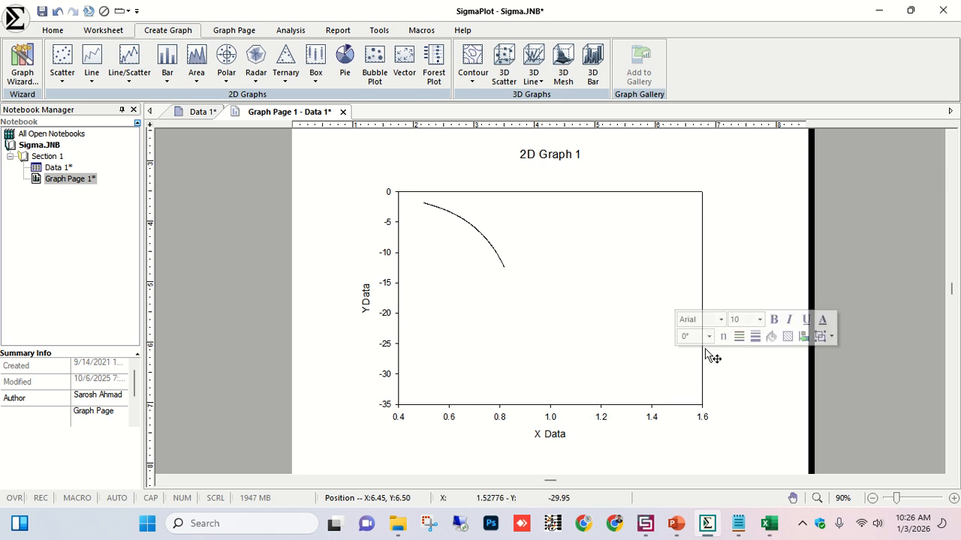
{"action": "left_click", "coordinate": [751, 389]}
Delete the graph title and rename the Y-axis title to S-Parameters [dB].
{"action": "left_click", "coordinate": [571, 156]}
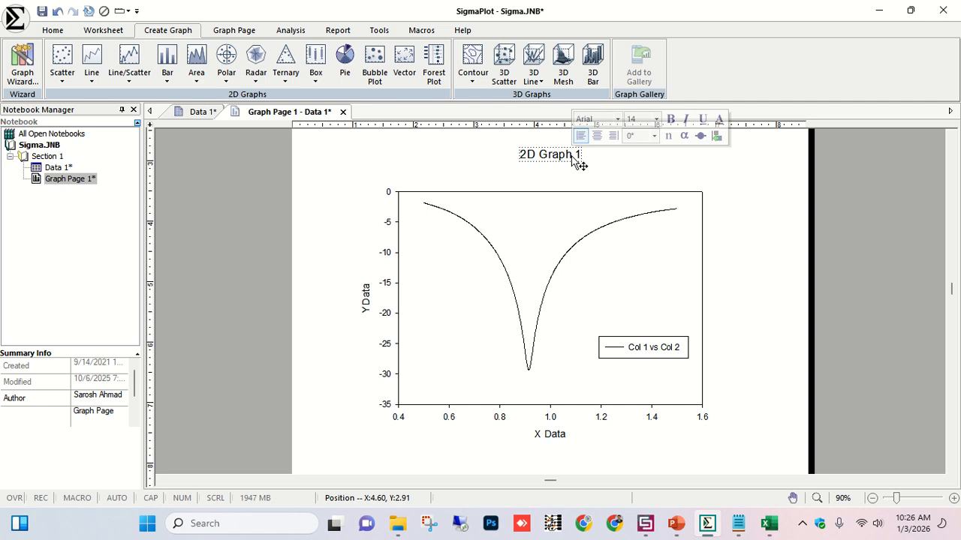
{"action": "key", "text": "Delete"}
{"action": "double_click", "coordinate": [369, 311]}
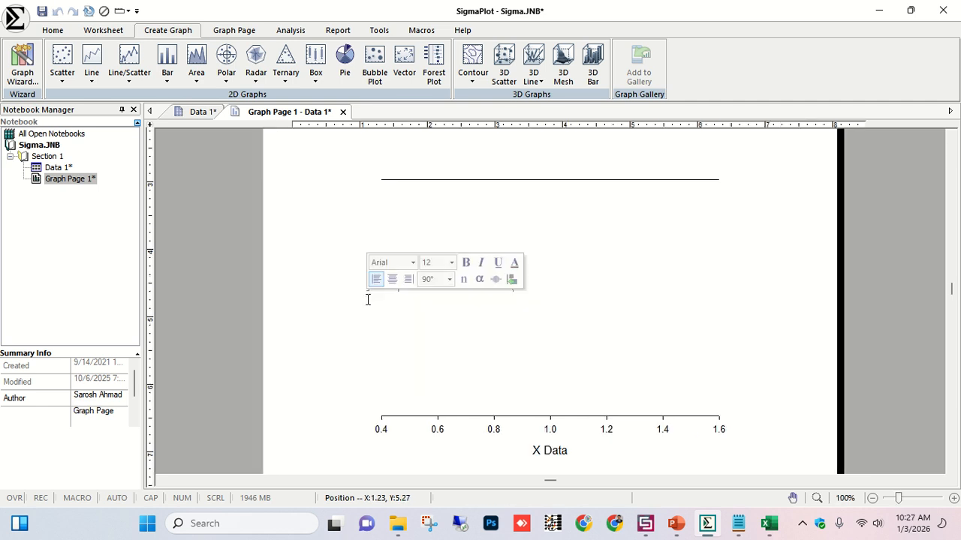
{"action": "type", "text": "S-Parameters [dB"}
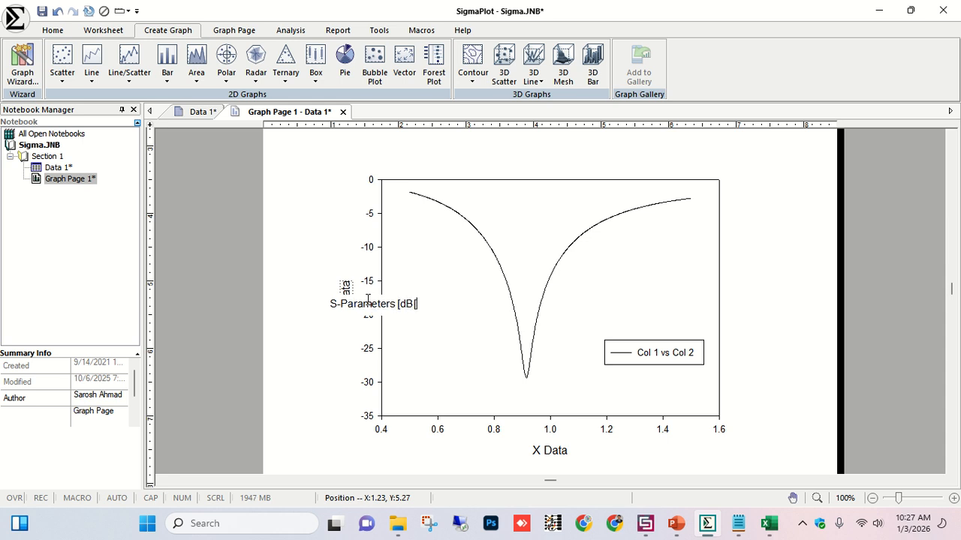
{"action": "key", "text": "Return"}
{"action": "key", "text": "BackSpace"}
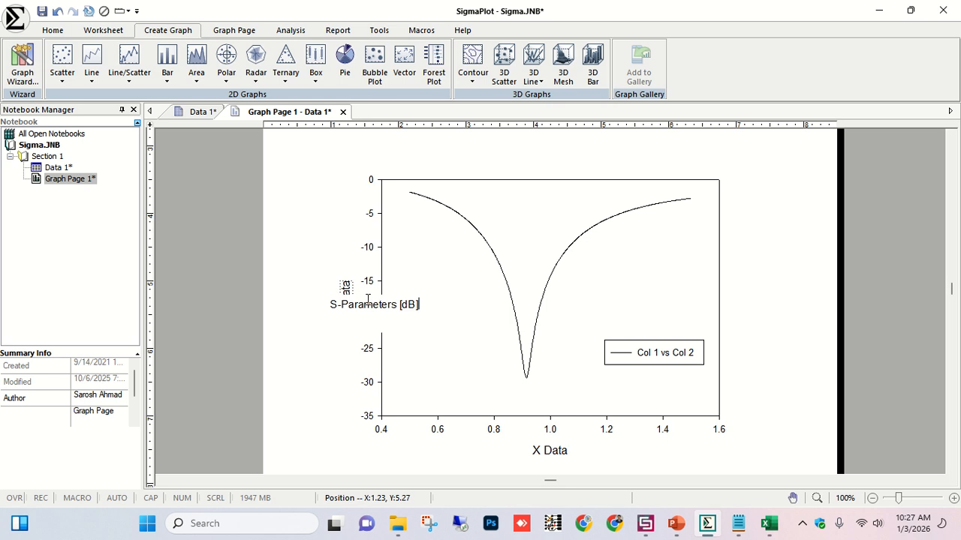
{"action": "left_click", "coordinate": [307, 220]}
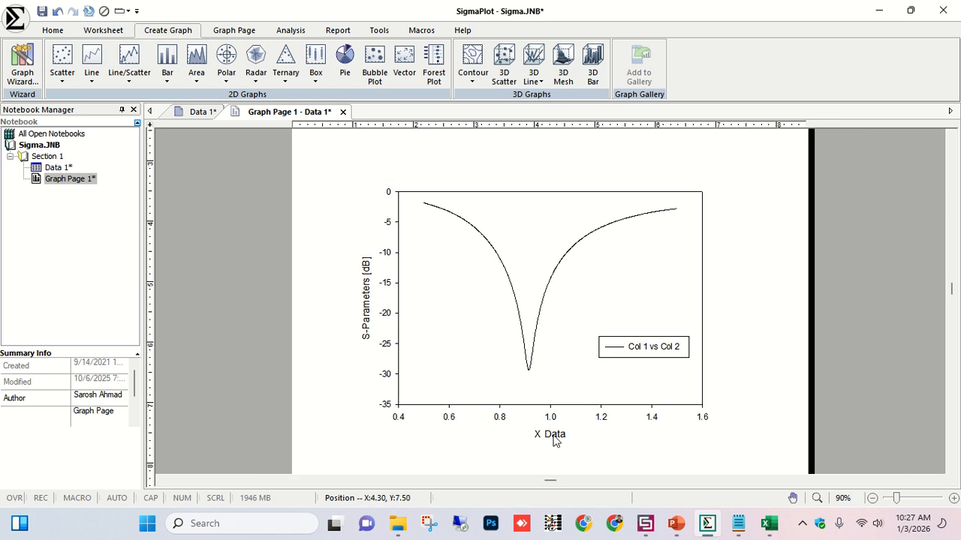
Rename the X-axis title to Frequency [GHz].
{"action": "double_click", "coordinate": [554, 439]}
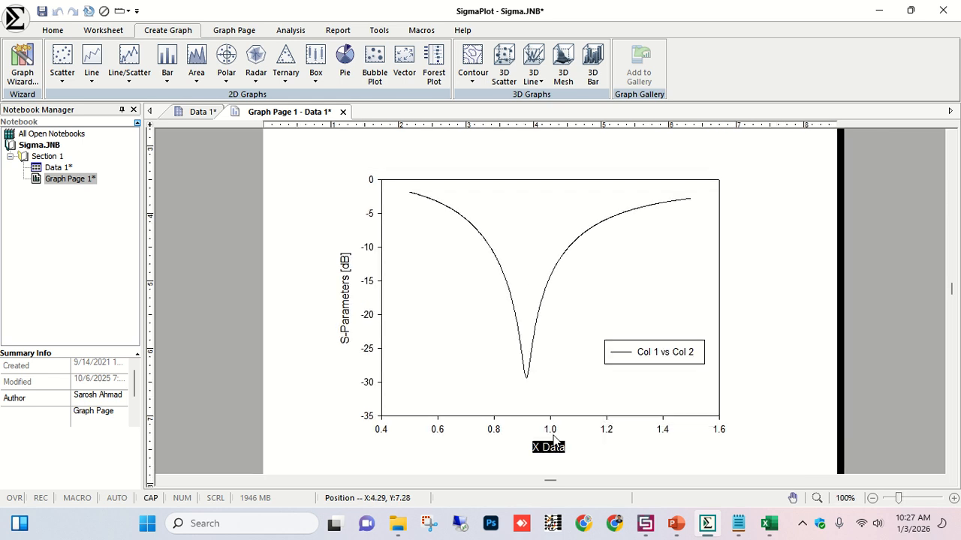
{"action": "type", "text": "Frequency"}
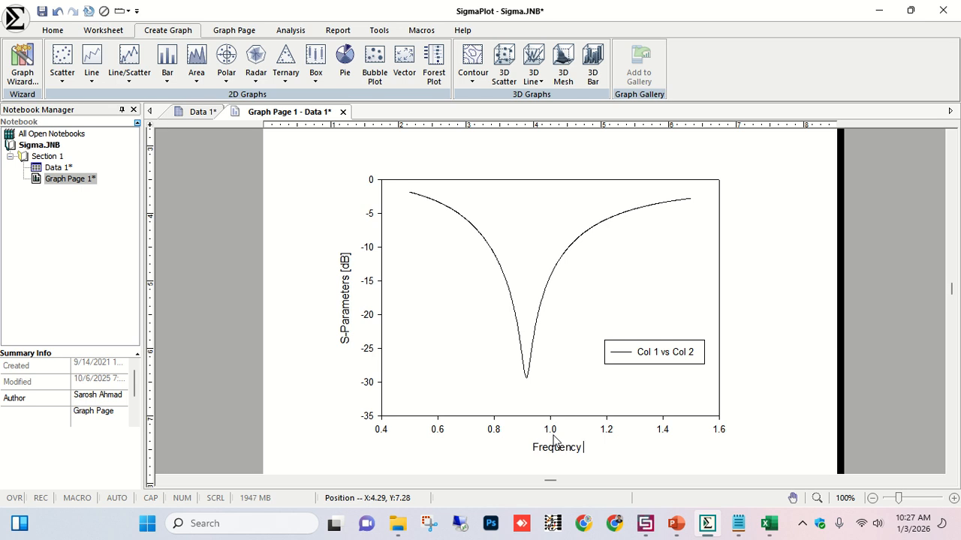
{"action": "type", "text": " [GHz"}
{"action": "left_click", "coordinate": [787, 274]}
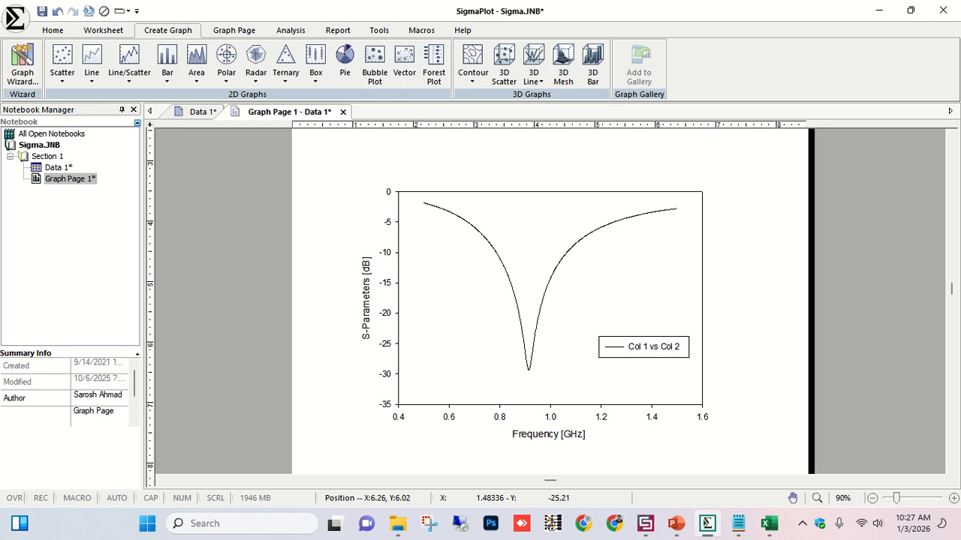
Set the graph's text font to Times New Roman.
{"action": "double_click", "coordinate": [643, 346]}
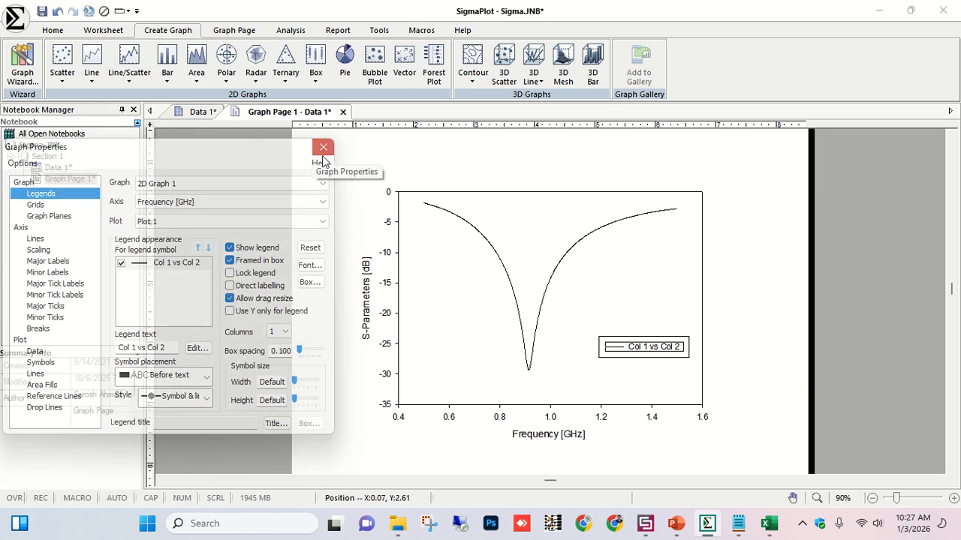
{"action": "left_click", "coordinate": [322, 147]}
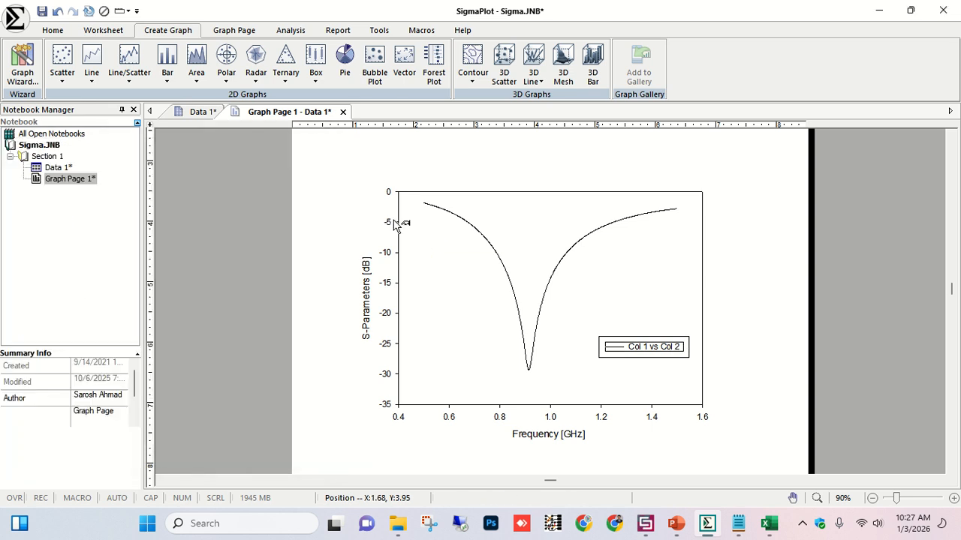
{"action": "left_click", "coordinate": [368, 295]}
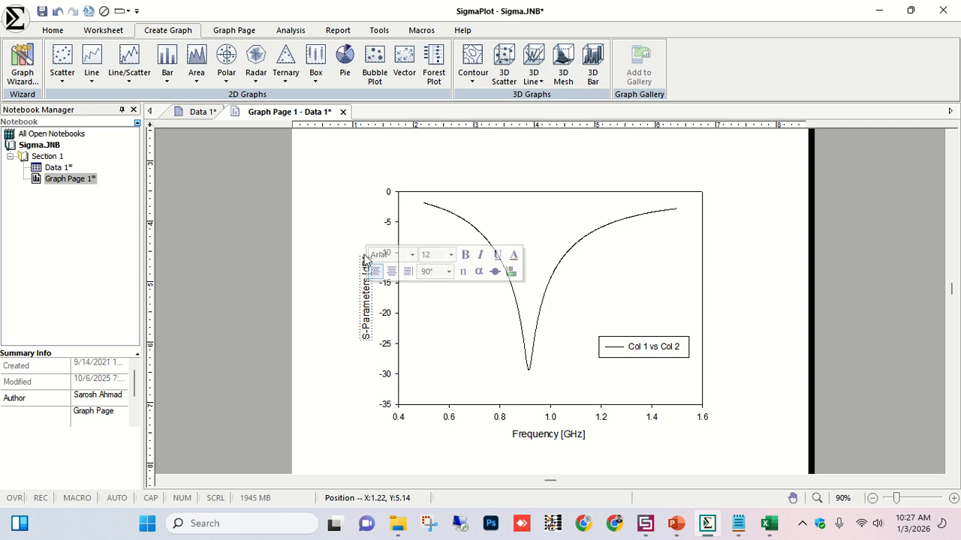
{"action": "left_click", "coordinate": [226, 28]}
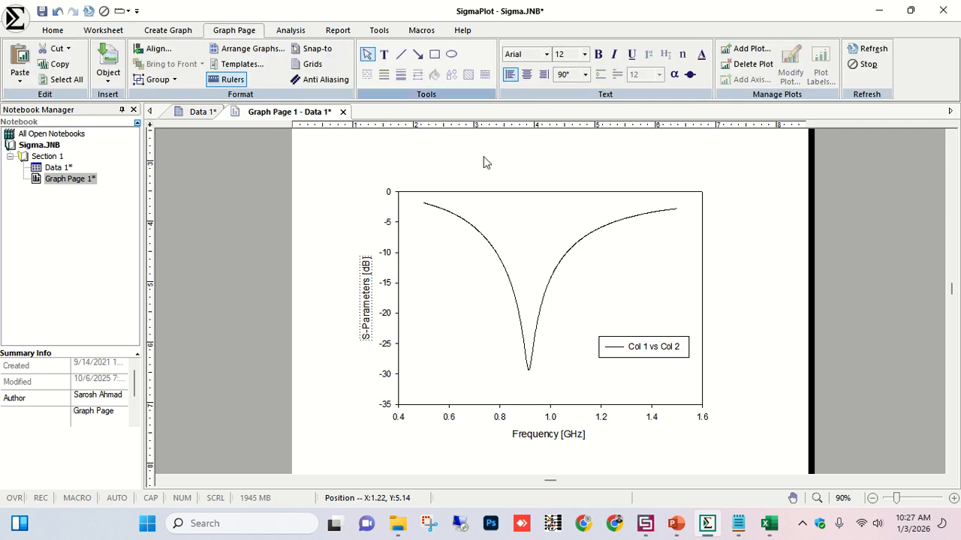
{"action": "left_click", "coordinate": [525, 54]}
{"action": "type", "text": "t"}
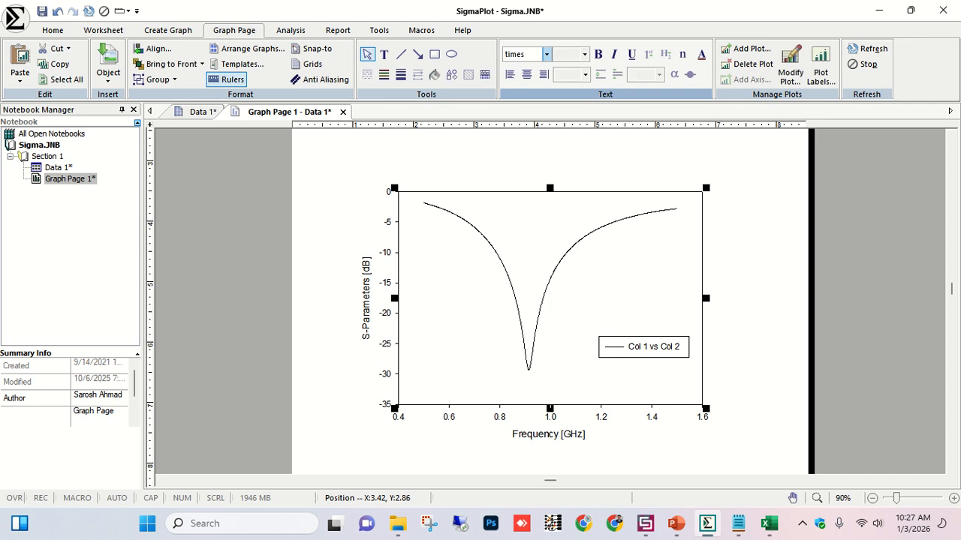
{"action": "type", "text": "imes"}
{"action": "left_click", "coordinate": [547, 54]}
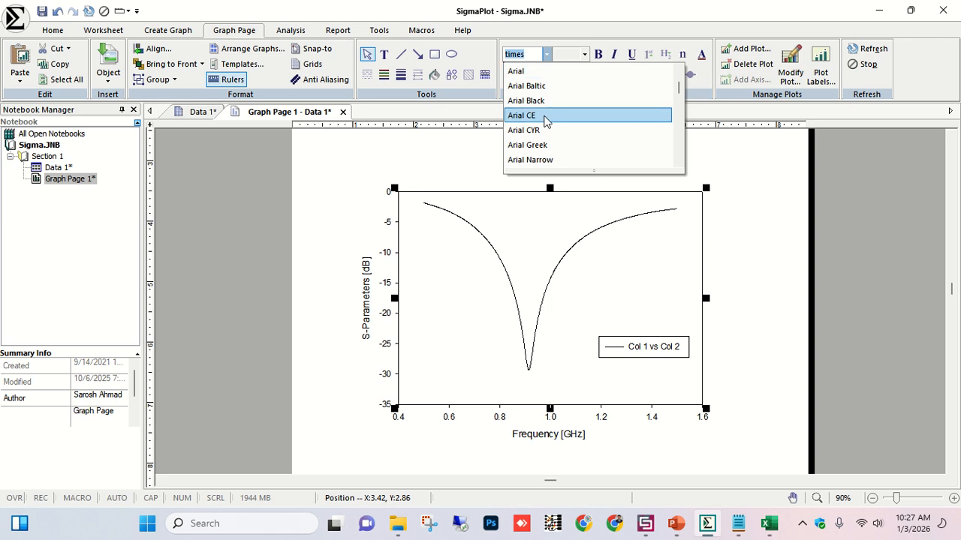
{"action": "scroll", "coordinate": [545, 121], "scroll_direction": "down", "scroll_amount": 3}
{"action": "key", "text": "t"}
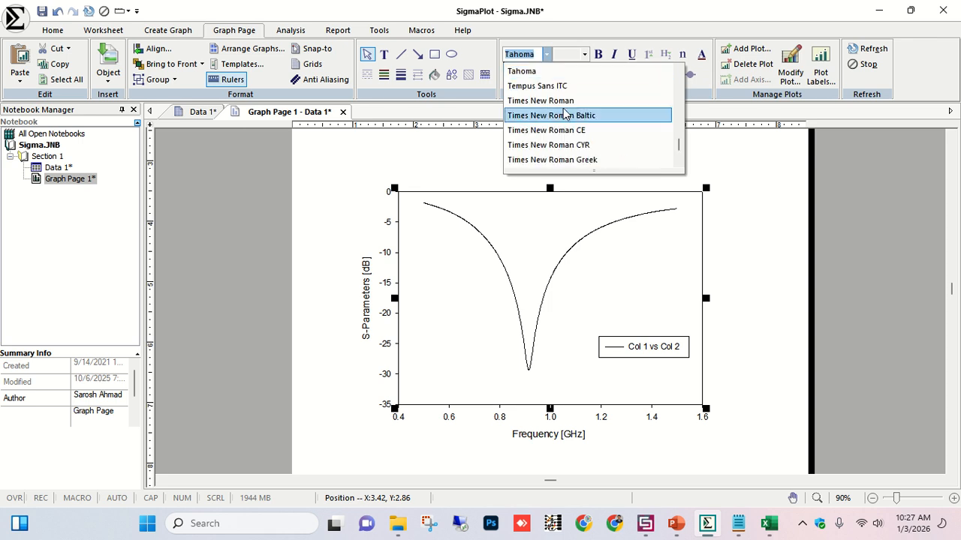
{"action": "left_click", "coordinate": [544, 100]}
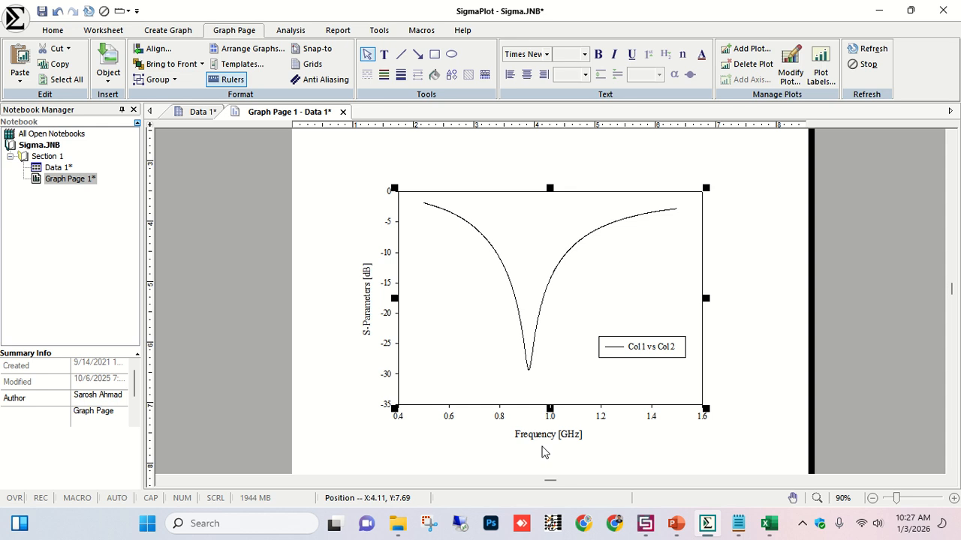
Set the Y-axis title to 22 pt bold.
{"action": "left_click", "coordinate": [769, 337]}
{"action": "left_click", "coordinate": [490, 376]}
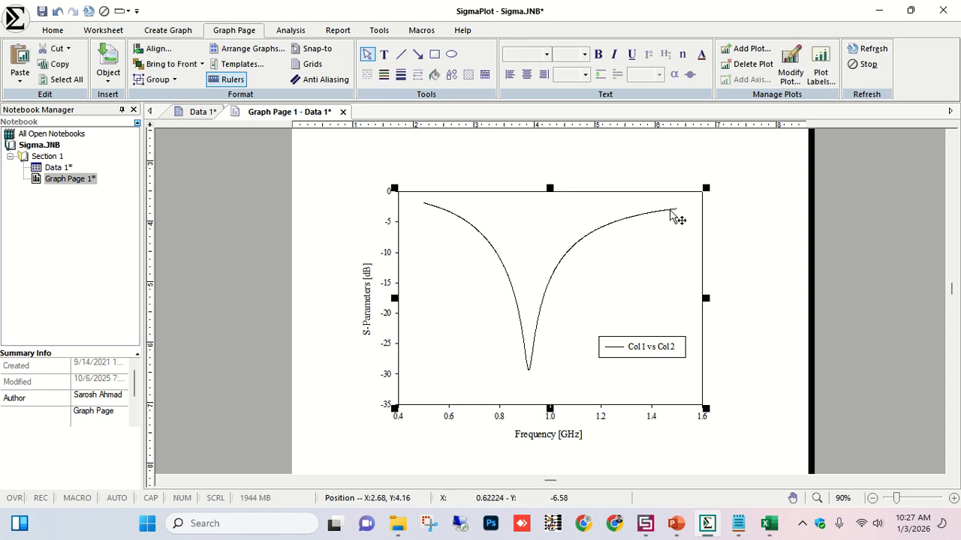
{"action": "left_click", "coordinate": [730, 293]}
{"action": "left_click", "coordinate": [367, 277]}
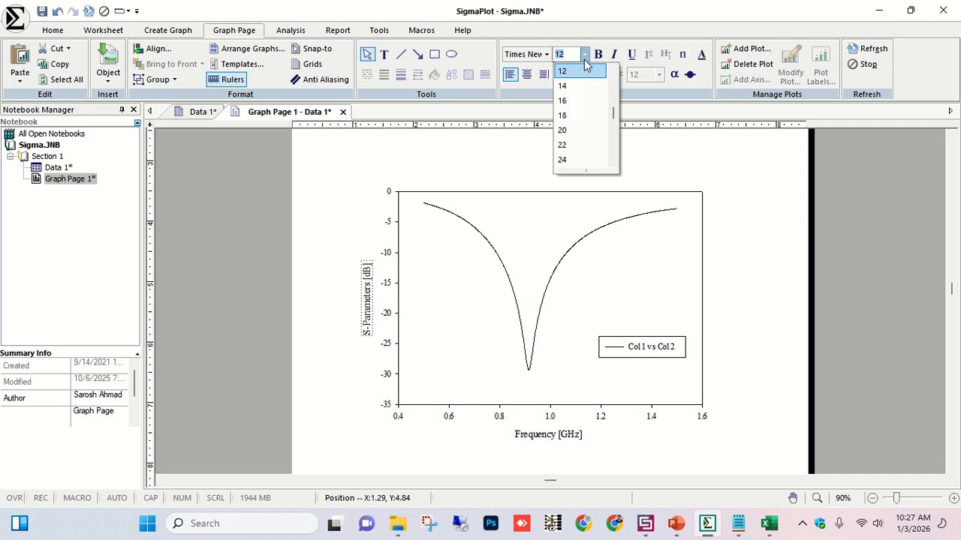
{"action": "left_click", "coordinate": [574, 146]}
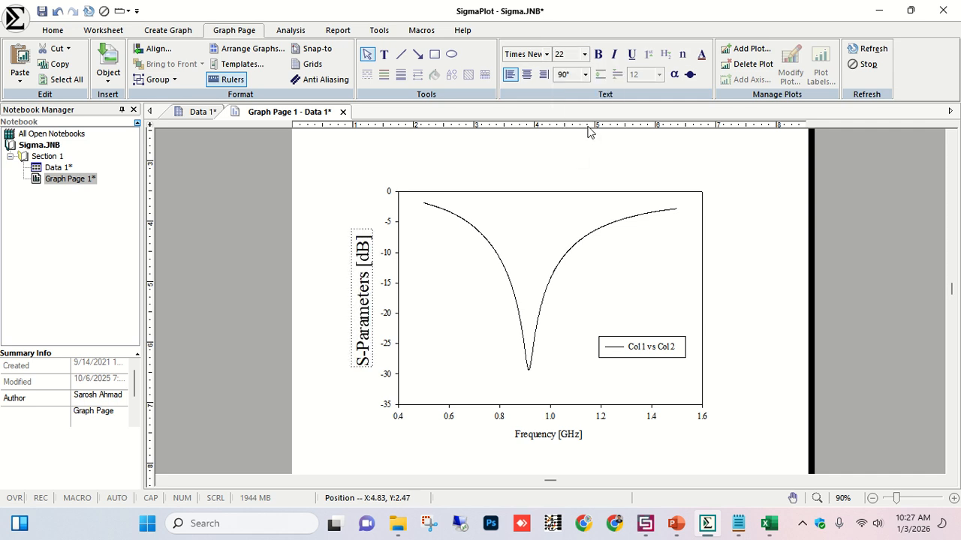
{"action": "left_click", "coordinate": [600, 60]}
Set the Y-axis tick labels to 22 pt bold, and bold the legend and X-axis title.
{"action": "left_click", "coordinate": [391, 227]}
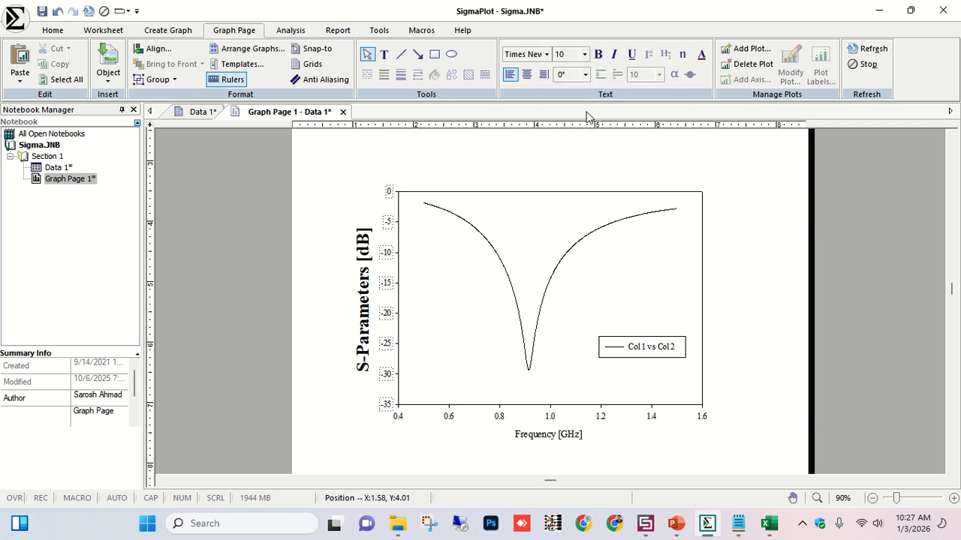
{"action": "left_click", "coordinate": [584, 54]}
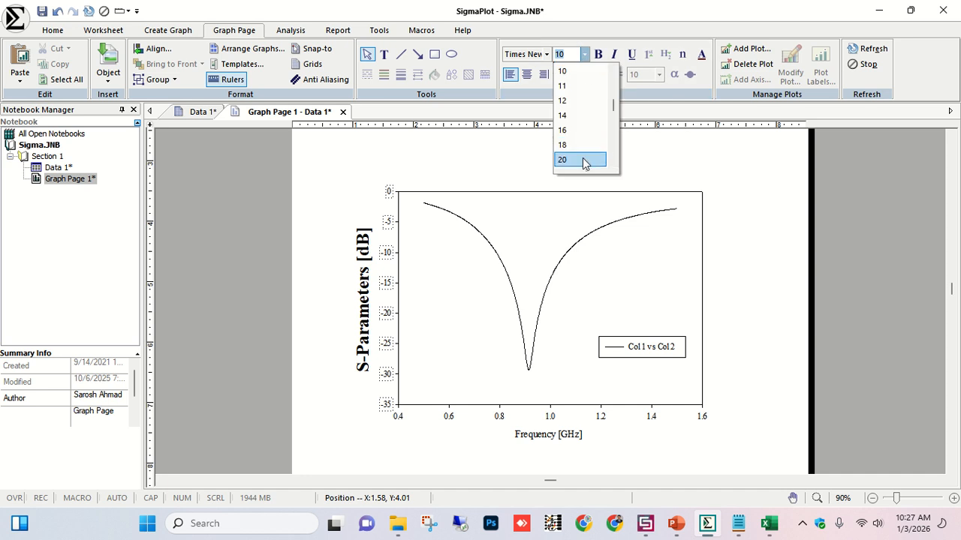
{"action": "left_click", "coordinate": [585, 163]}
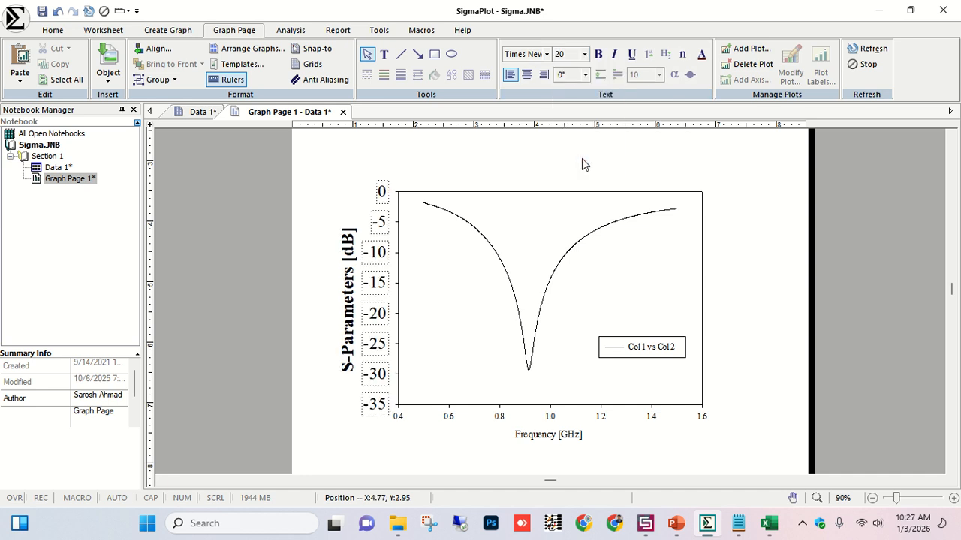
{"action": "left_click", "coordinate": [598, 54]}
{"action": "left_click", "coordinate": [584, 54]}
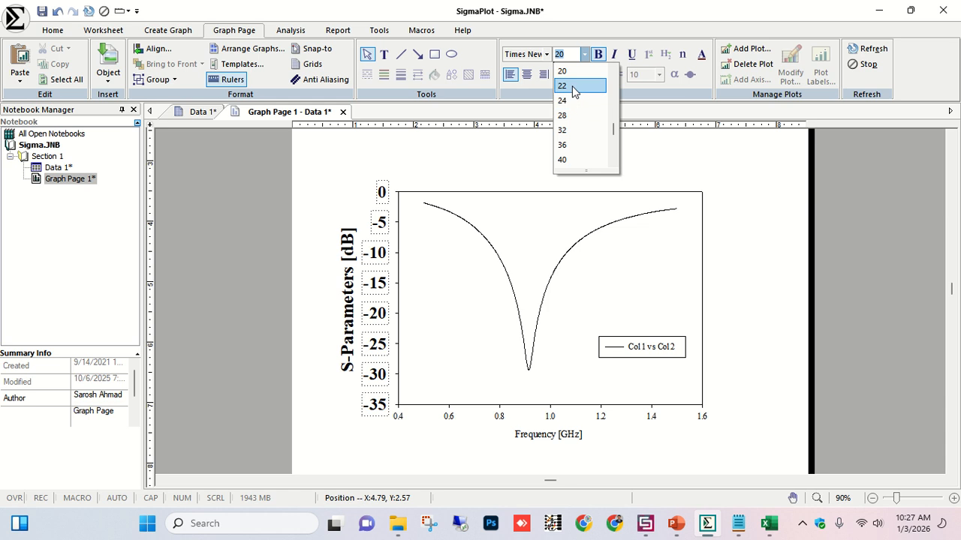
{"action": "left_click", "coordinate": [572, 86]}
{"action": "left_click", "coordinate": [654, 237]}
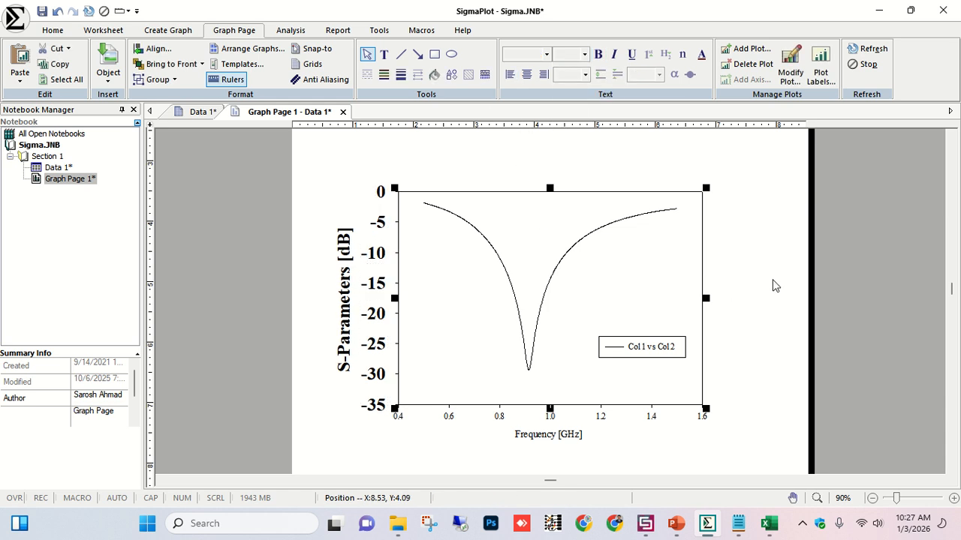
{"action": "left_click", "coordinate": [598, 55]}
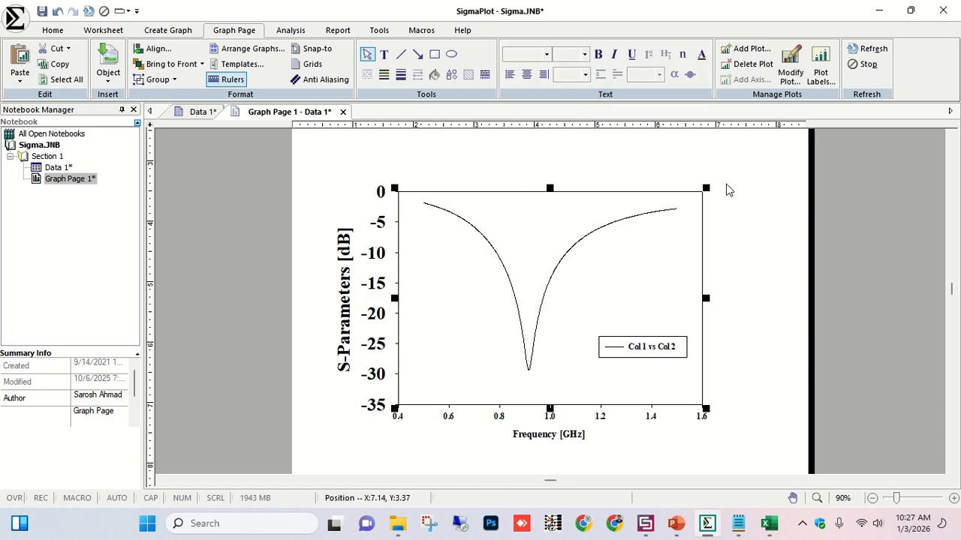
Set the X-axis tick labels and the X-axis title to 22 pt.
{"action": "left_click", "coordinate": [549, 419]}
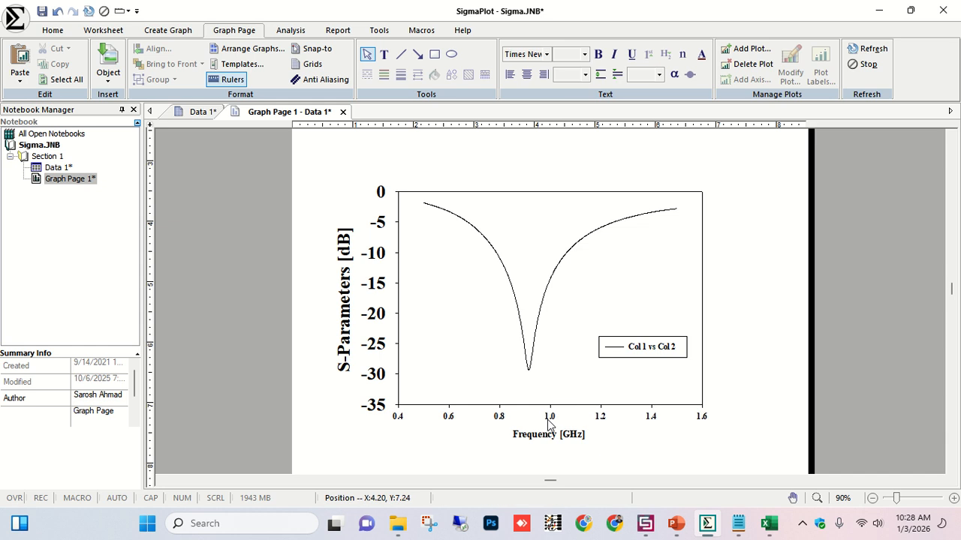
{"action": "left_click", "coordinate": [584, 54]}
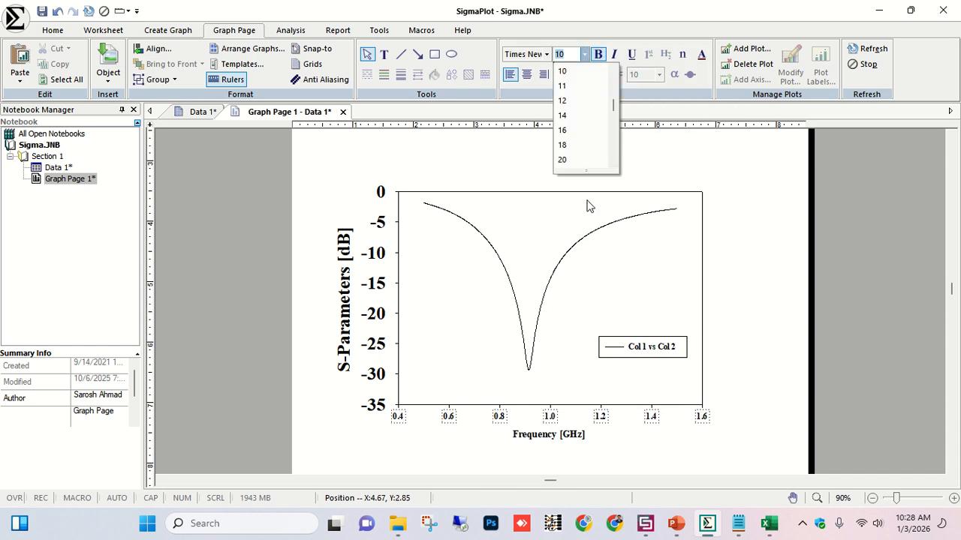
{"action": "scroll", "coordinate": [582, 150], "scroll_direction": "down", "scroll_amount": 1}
{"action": "left_click", "coordinate": [577, 145]}
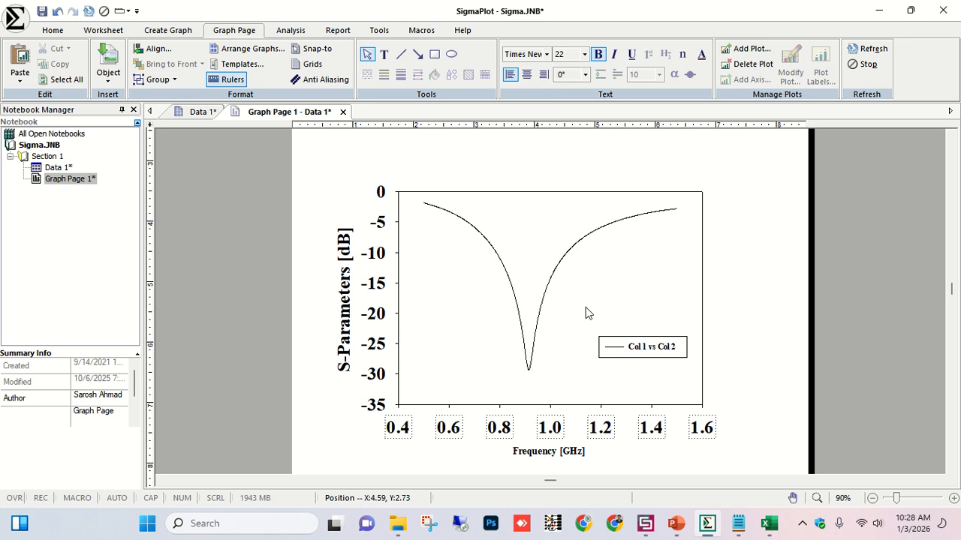
{"action": "left_click", "coordinate": [568, 452]}
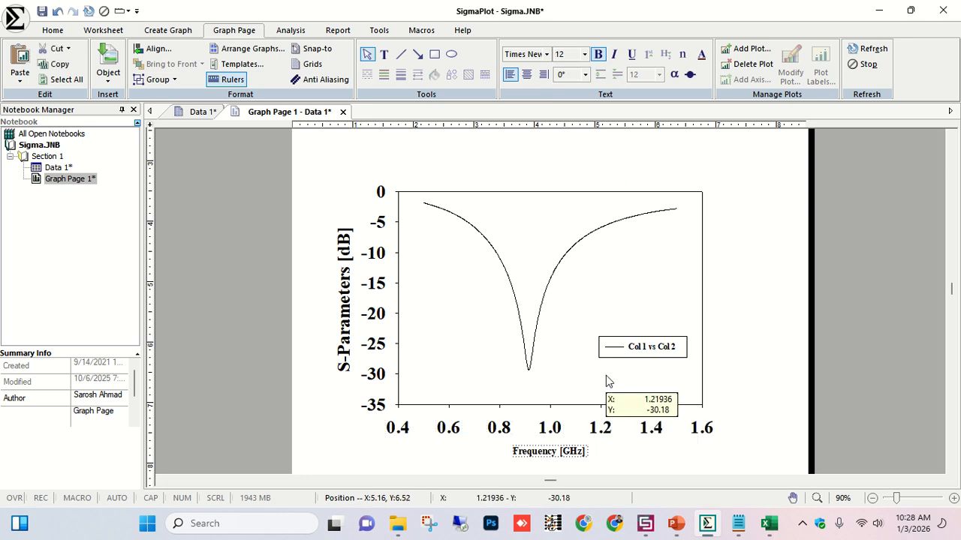
{"action": "left_click", "coordinate": [584, 54]}
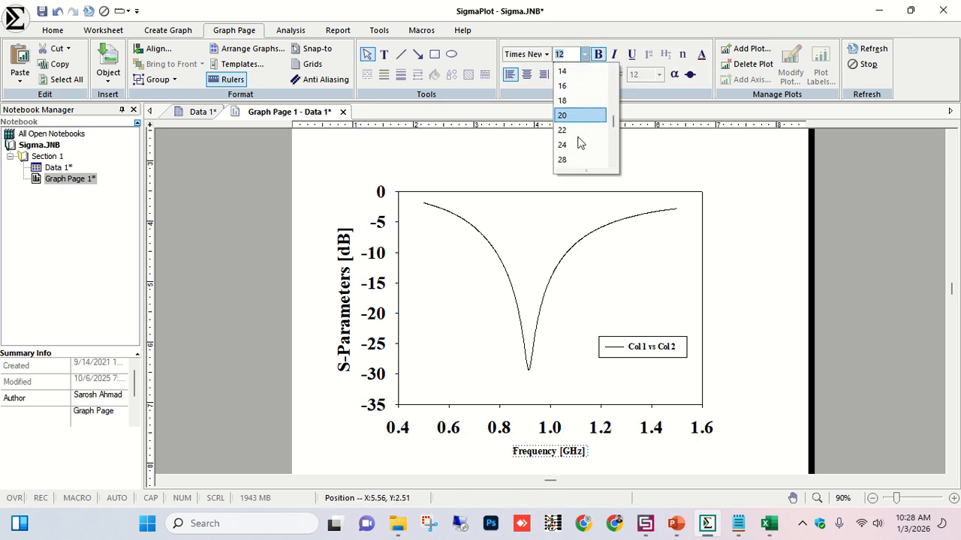
{"action": "scroll", "coordinate": [579, 143], "scroll_direction": "down", "scroll_amount": 1}
{"action": "left_click", "coordinate": [569, 101]}
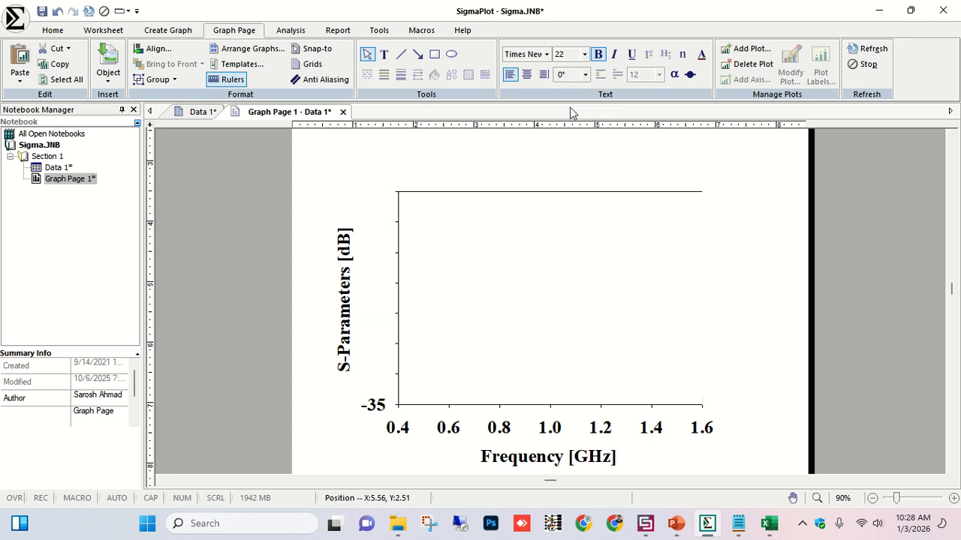
Color the S11 curve red.
{"action": "left_click", "coordinate": [756, 244]}
{"action": "left_click", "coordinate": [585, 238]}
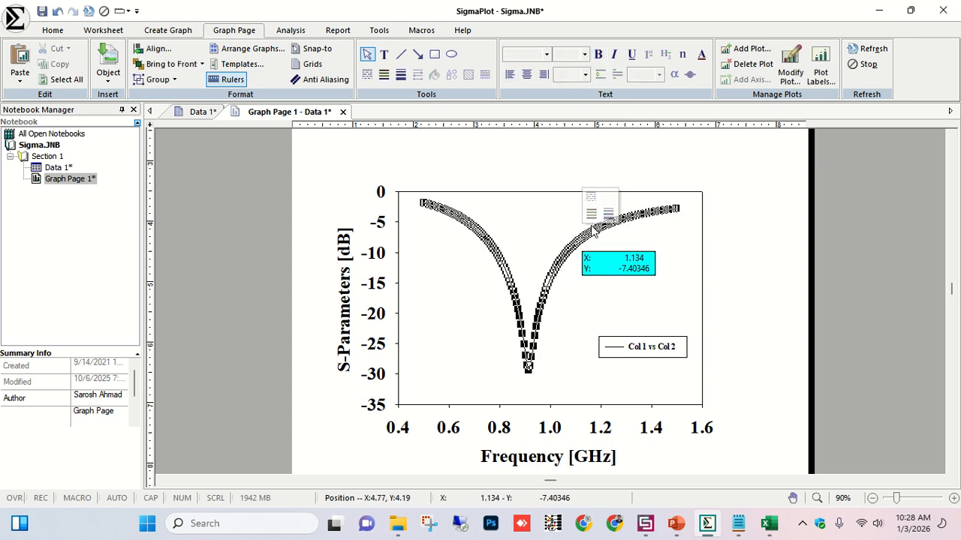
{"action": "left_click", "coordinate": [592, 216]}
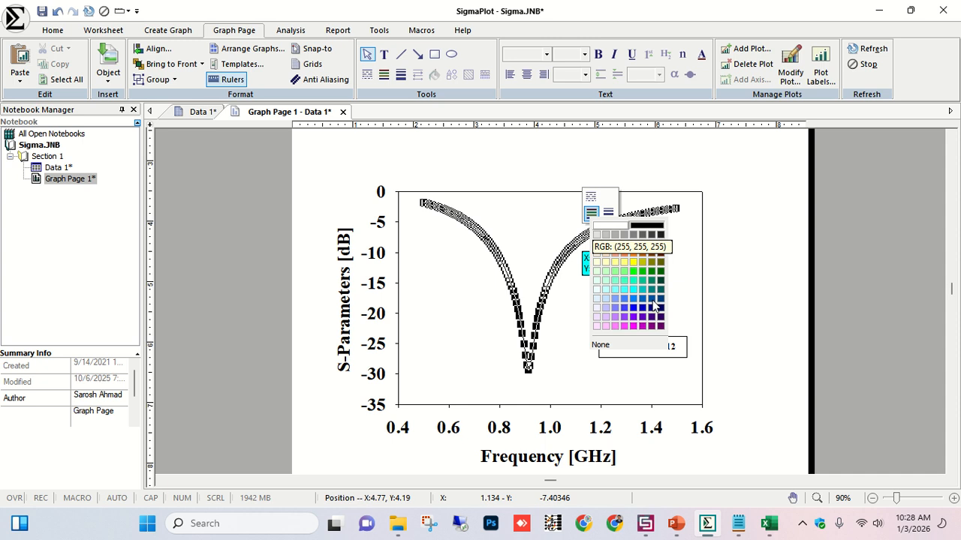
{"action": "left_click", "coordinate": [639, 248]}
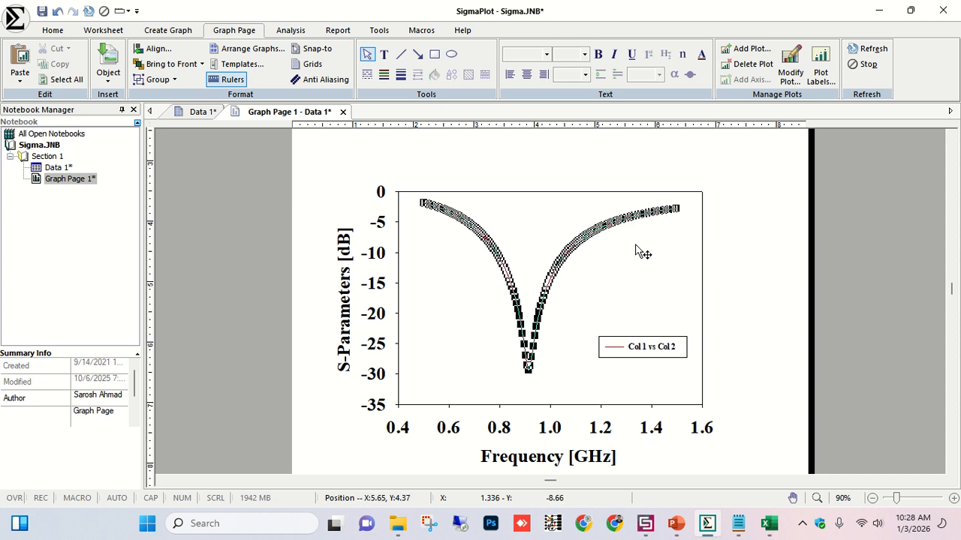
{"action": "left_click", "coordinate": [717, 267]}
Increase the curve's line thickness.
{"action": "left_click", "coordinate": [586, 245]}
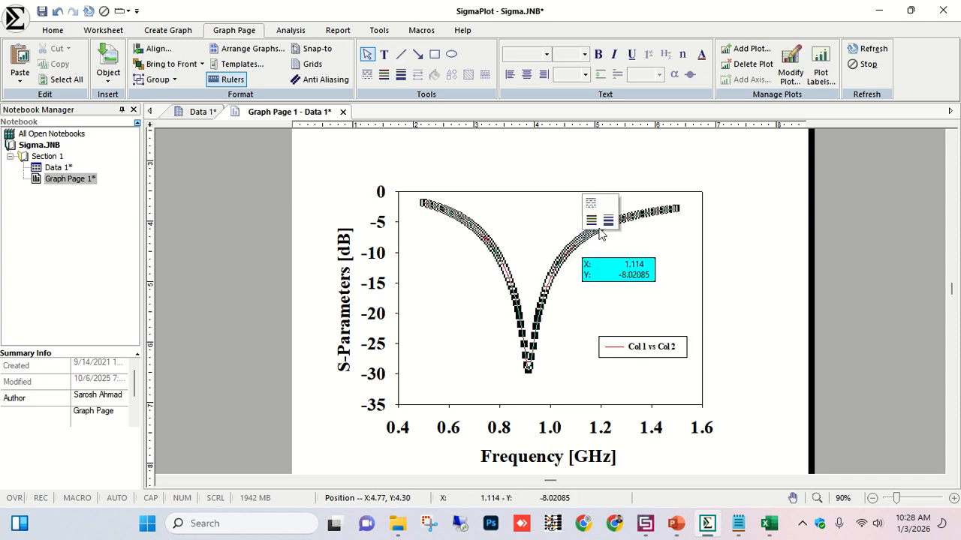
{"action": "left_click", "coordinate": [608, 219]}
{"action": "left_click", "coordinate": [651, 291]}
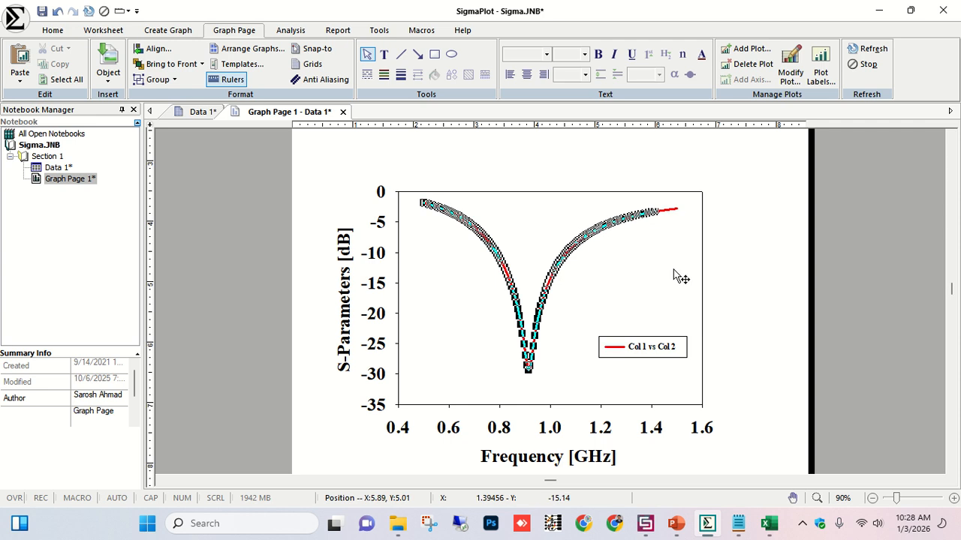
{"action": "left_click", "coordinate": [728, 260]}
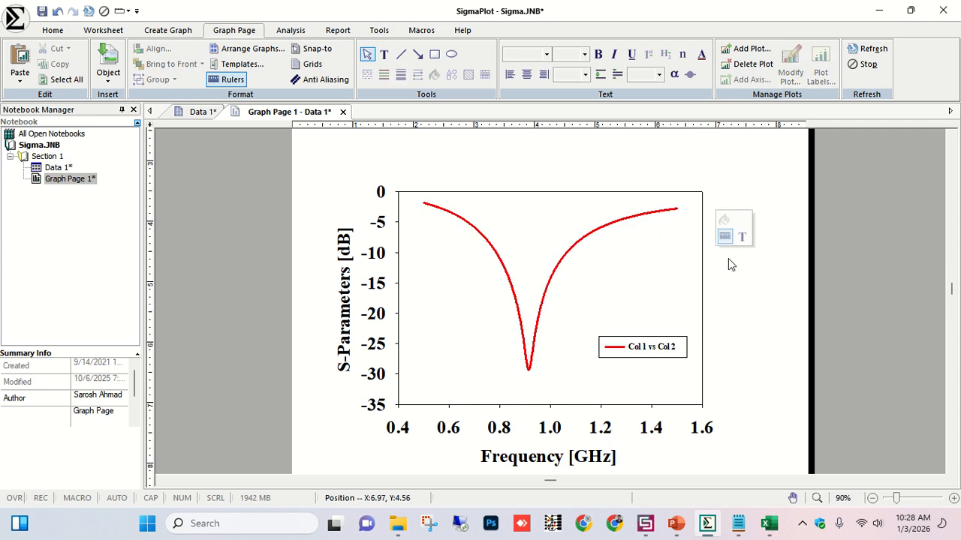
Change the curve to a dashed line style.
{"action": "left_click", "coordinate": [592, 236]}
{"action": "left_click", "coordinate": [600, 195]}
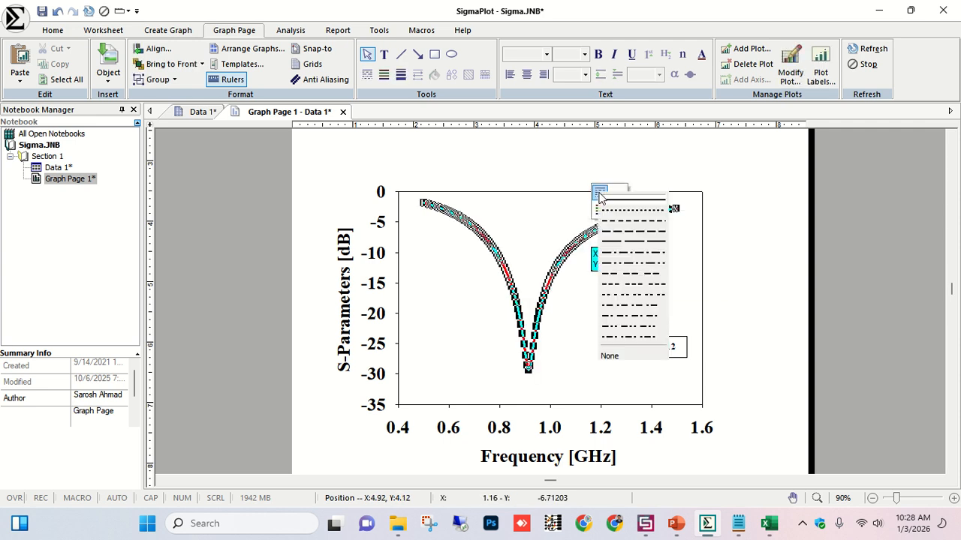
{"action": "left_click", "coordinate": [630, 232]}
{"action": "left_click", "coordinate": [759, 320]}
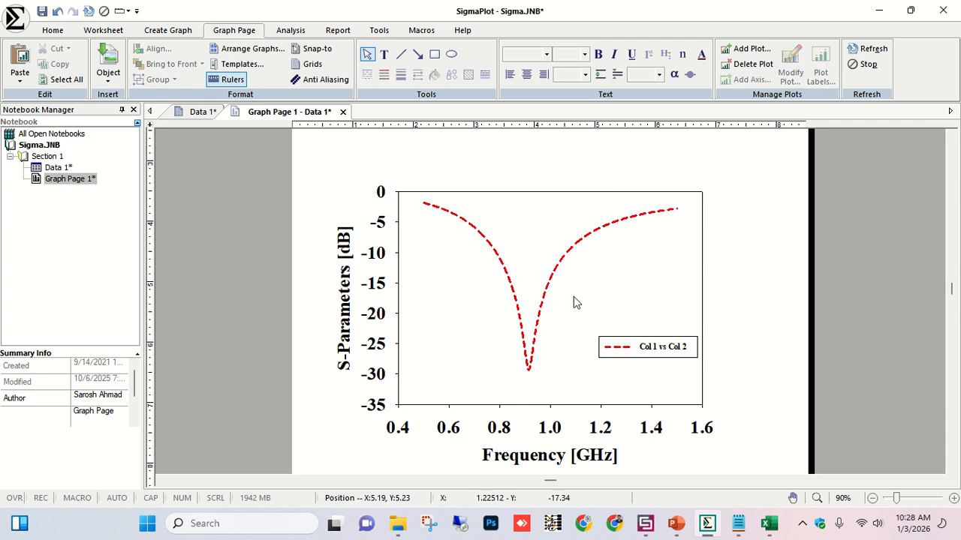
Set the X-axis scaling to a constant range from 0.5 to 1.5.
{"action": "left_click", "coordinate": [390, 224]}
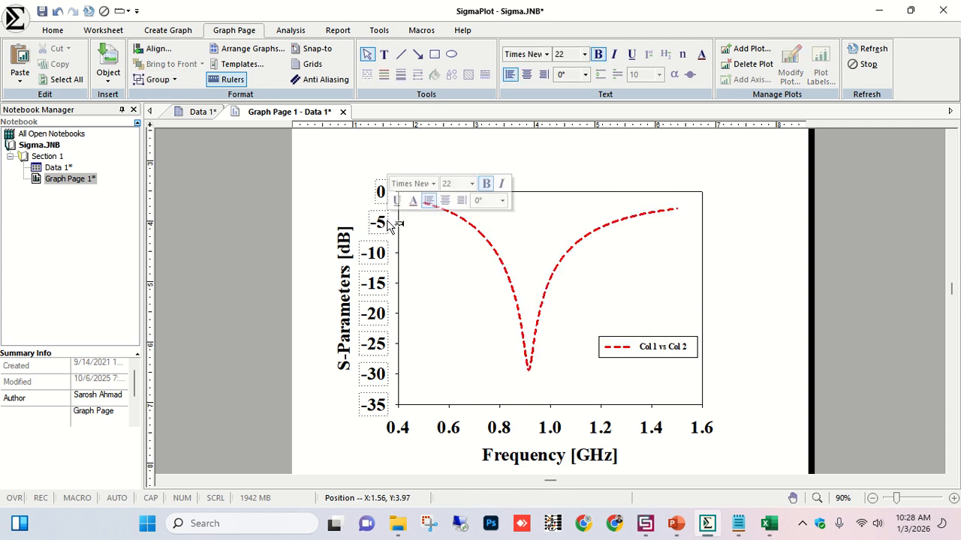
{"action": "double_click", "coordinate": [449, 428]}
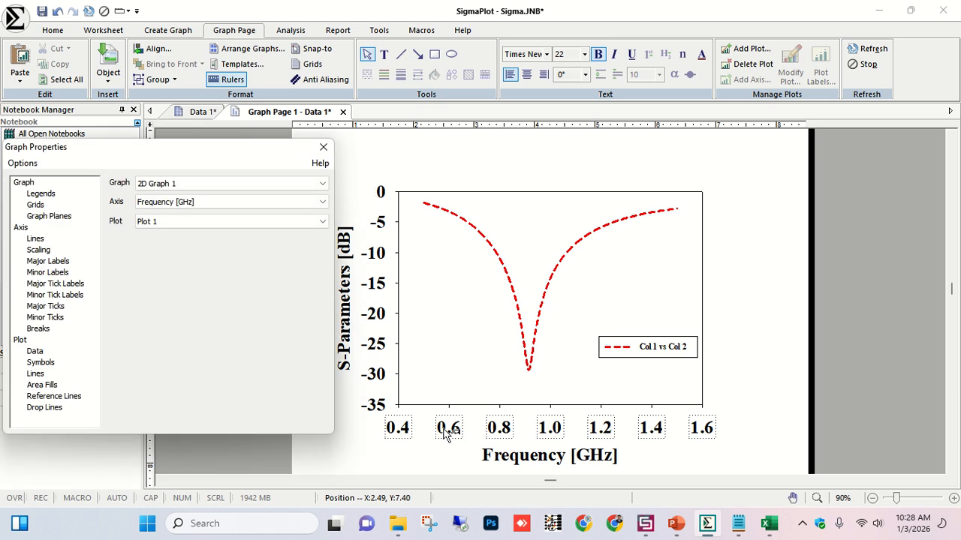
{"action": "left_click", "coordinate": [66, 239]}
{"action": "left_click", "coordinate": [47, 251]}
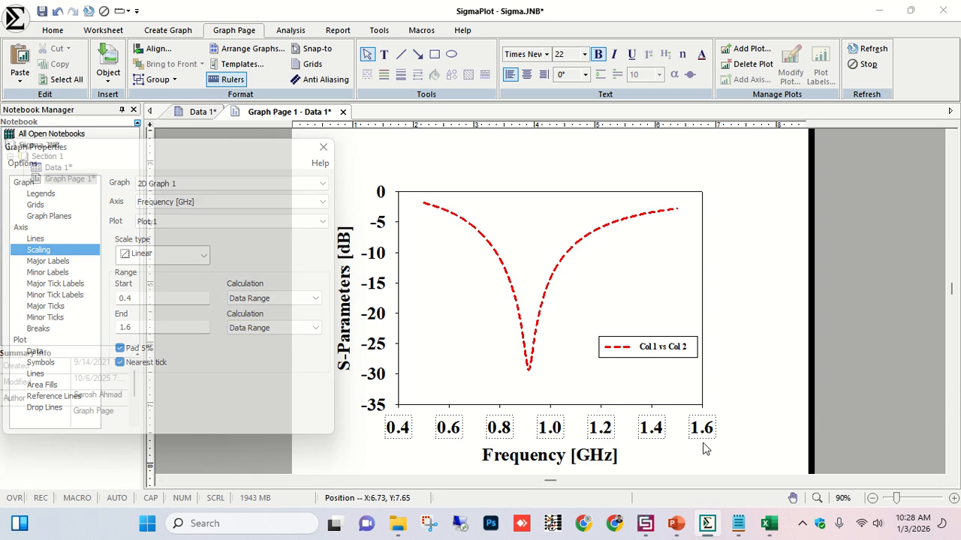
{"action": "left_click", "coordinate": [144, 298]}
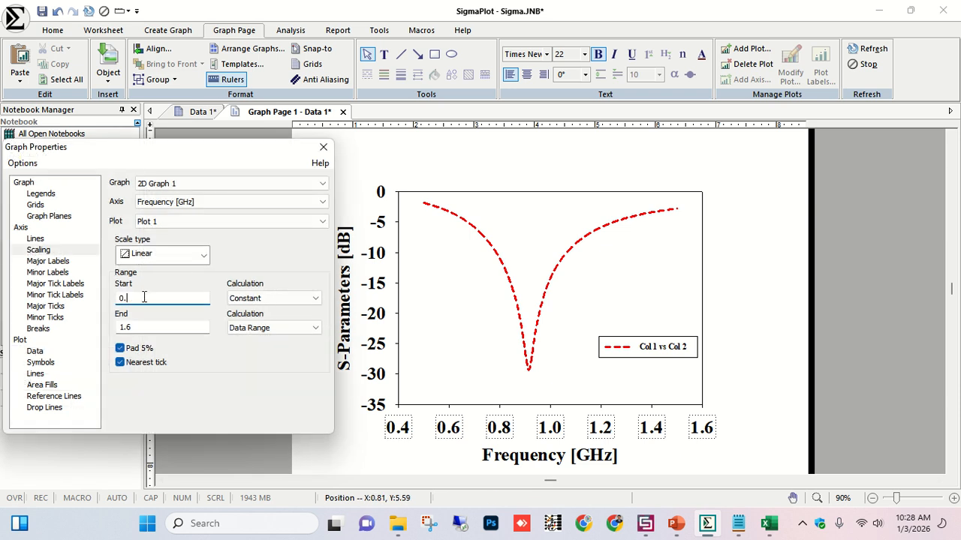
{"action": "left_click", "coordinate": [146, 324]}
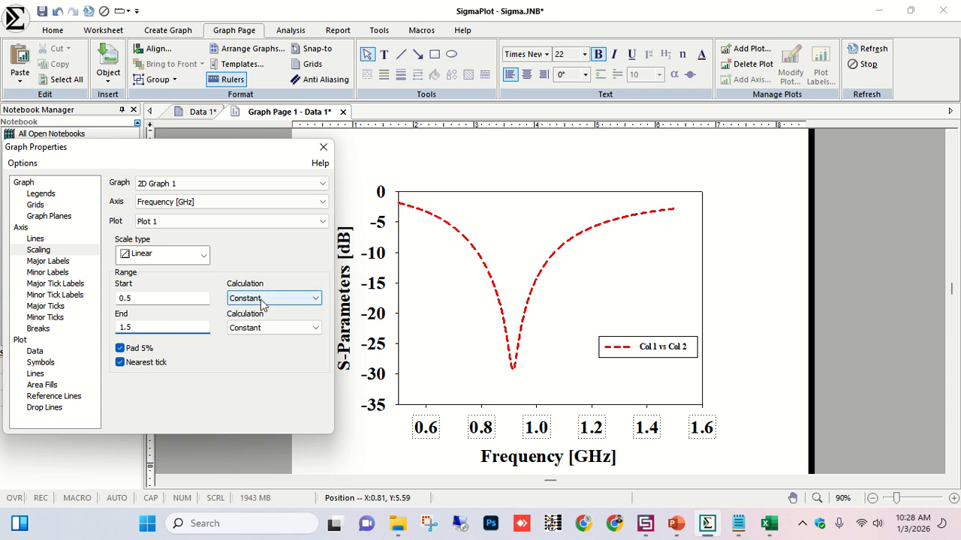
{"action": "left_click", "coordinate": [187, 299]}
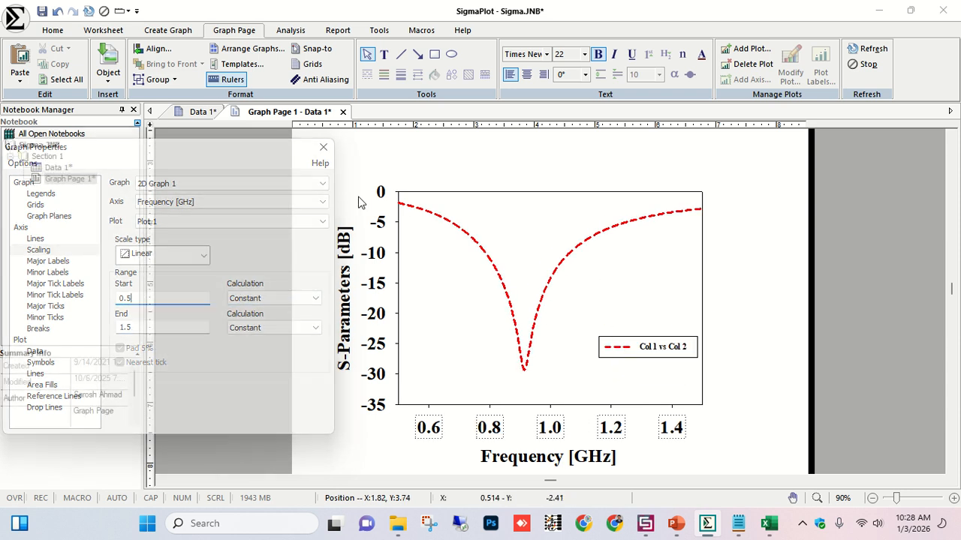
{"action": "mouse_move", "coordinate": [437, 228]}
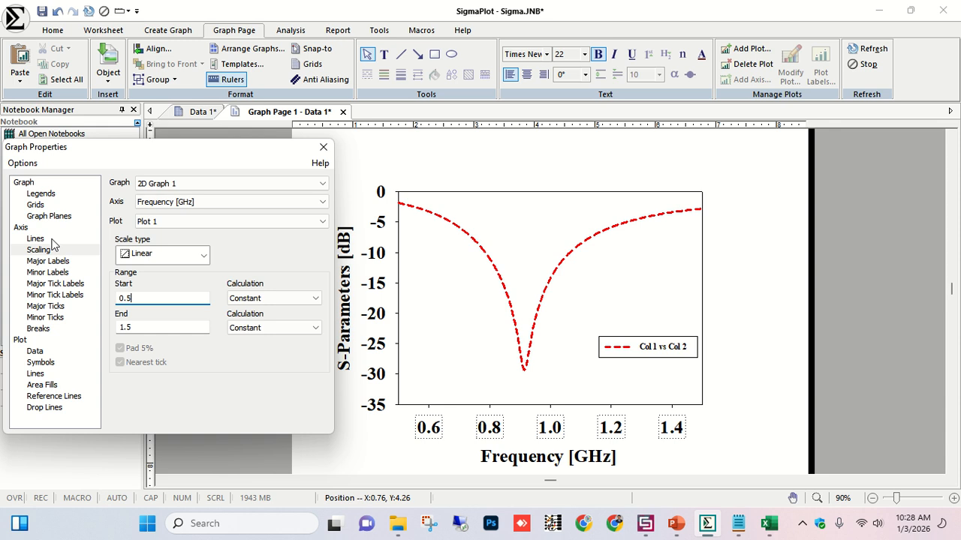
{"action": "left_click", "coordinate": [49, 262]}
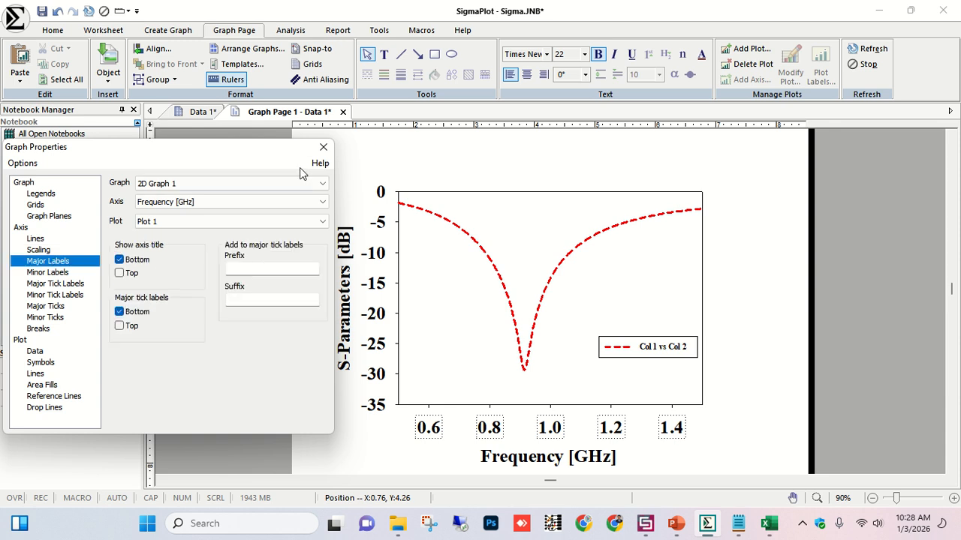
{"action": "left_click", "coordinate": [323, 147]}
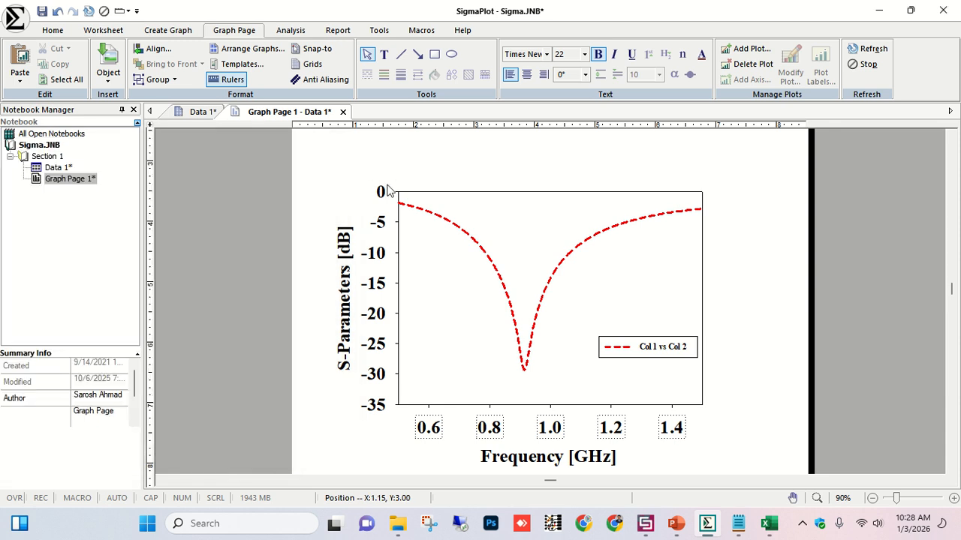
Set the Y-axis scaling to start at a constant -30.
{"action": "left_click", "coordinate": [381, 245]}
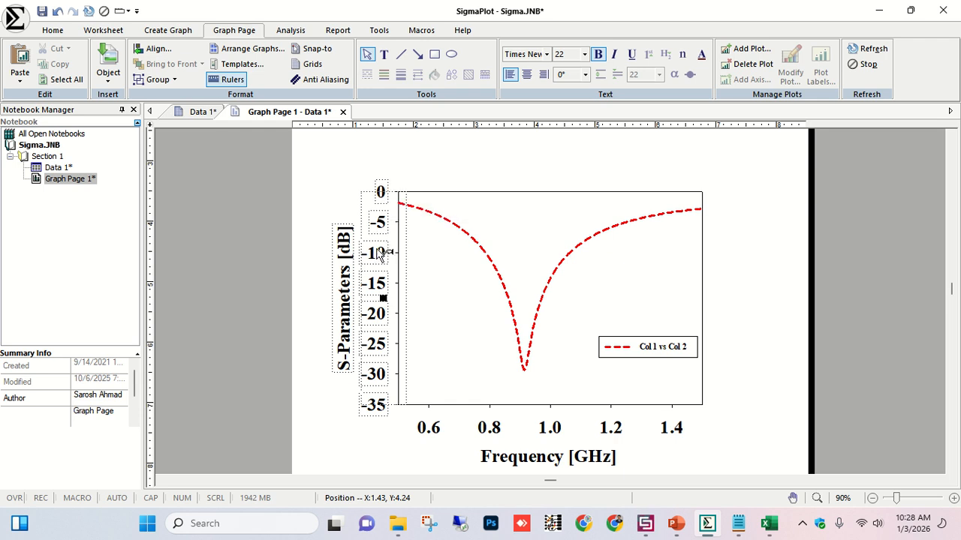
{"action": "double_click", "coordinate": [380, 254]}
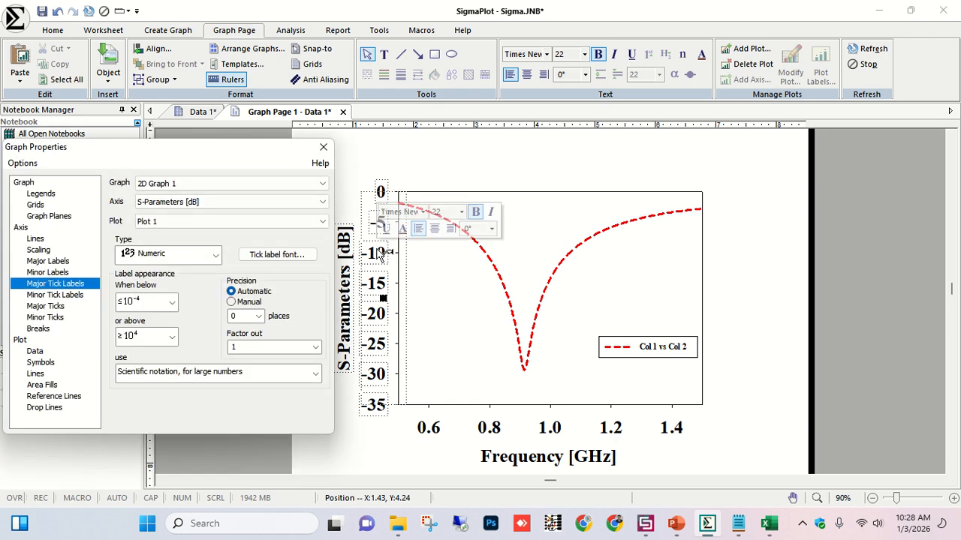
{"action": "left_click", "coordinate": [60, 252]}
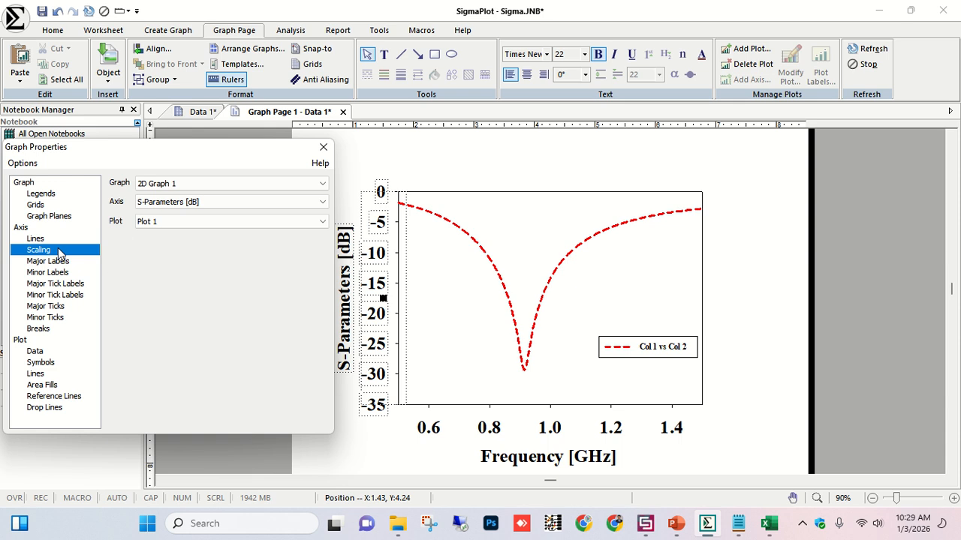
{"action": "left_click", "coordinate": [164, 298]}
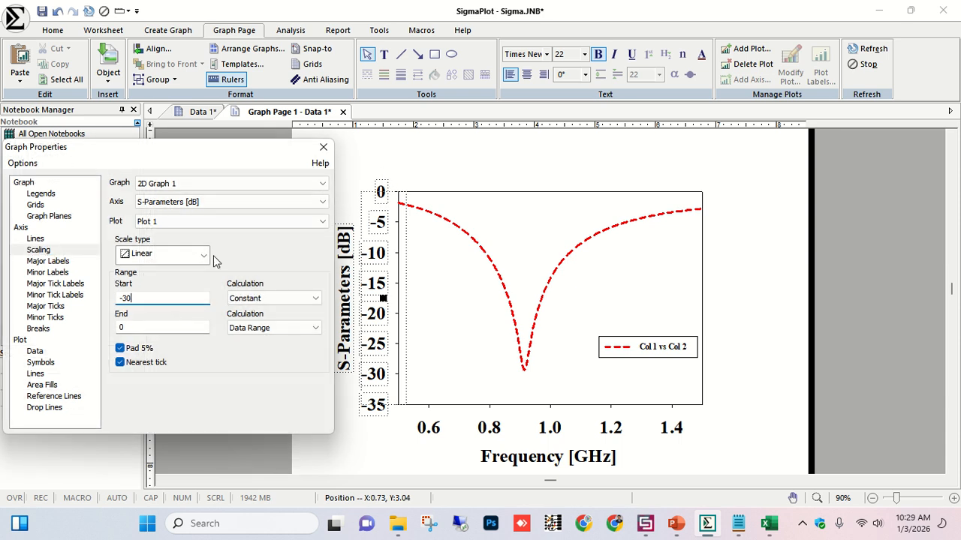
{"action": "left_click", "coordinate": [178, 326]}
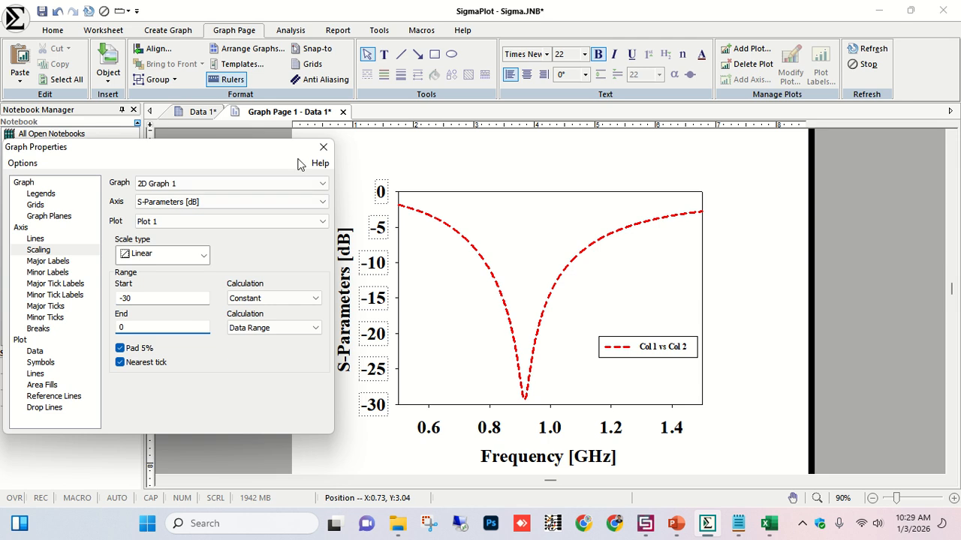
{"action": "left_click", "coordinate": [323, 147]}
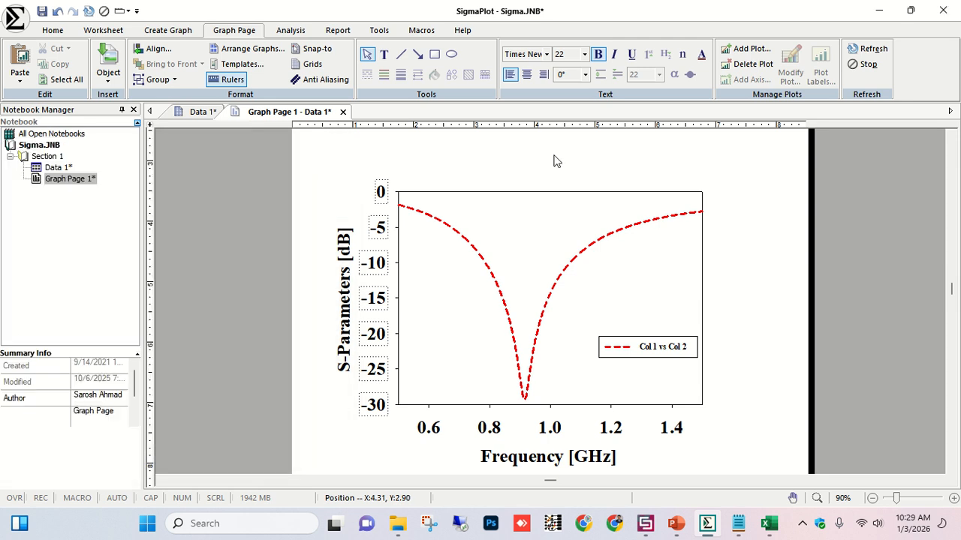
Set the S11 curve's line thickness to 3 pt.
{"action": "left_click", "coordinate": [453, 237]}
{"action": "left_click", "coordinate": [476, 215]}
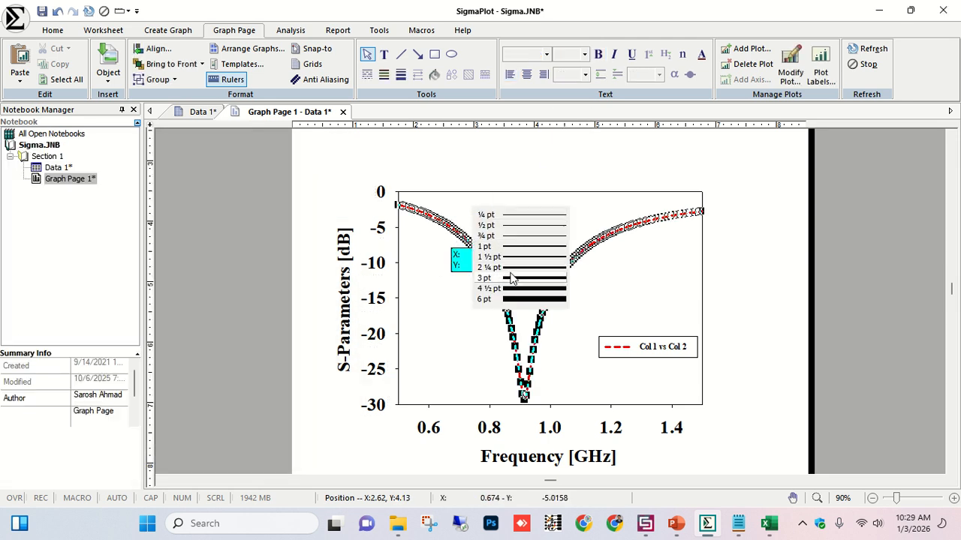
{"action": "left_click", "coordinate": [510, 277]}
{"action": "left_click", "coordinate": [737, 268]}
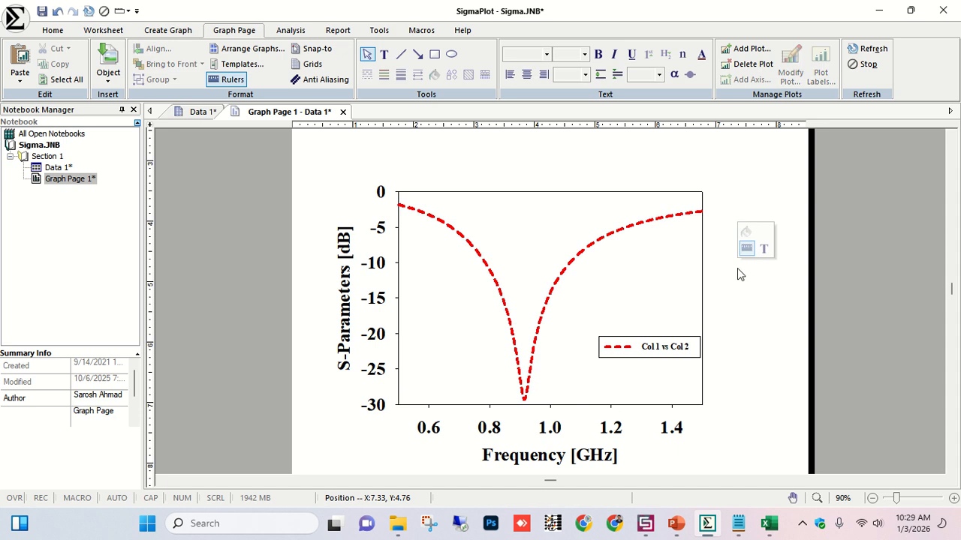
Draw a horizontal reference line across the plot at -10 dB.
{"action": "left_click", "coordinate": [401, 54]}
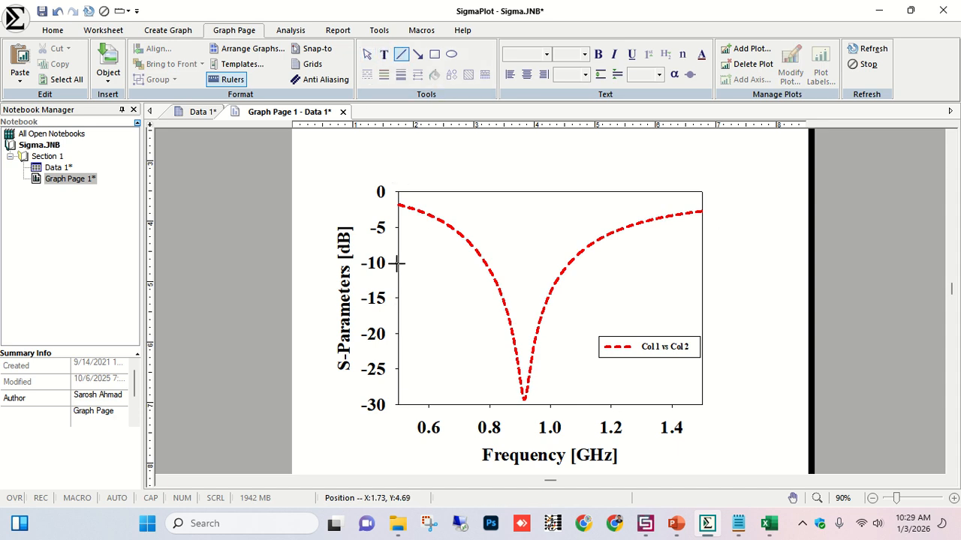
{"action": "left_click_drag", "start_coordinate": [398, 263], "coordinate": [702, 263]}
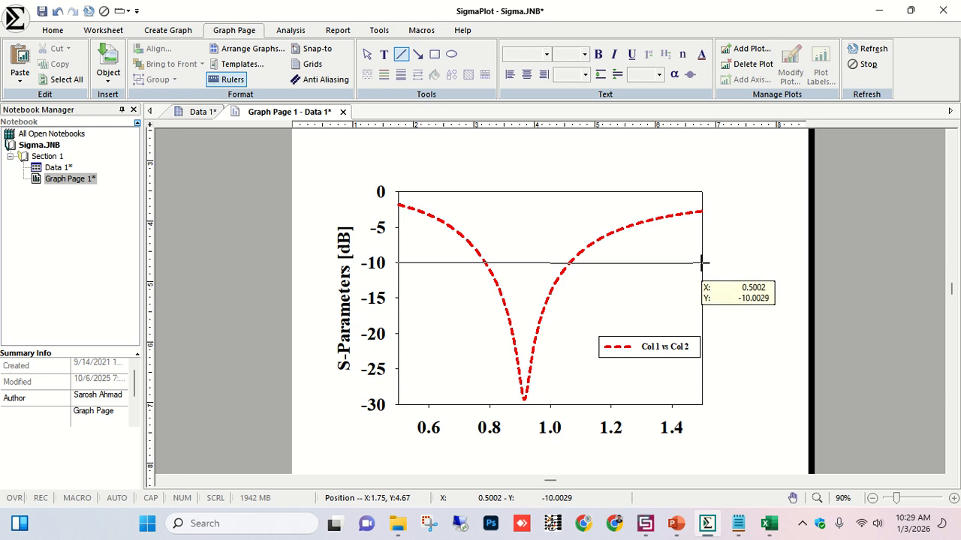
{"action": "left_click_drag", "start_coordinate": [701, 263], "coordinate": [702, 263]}
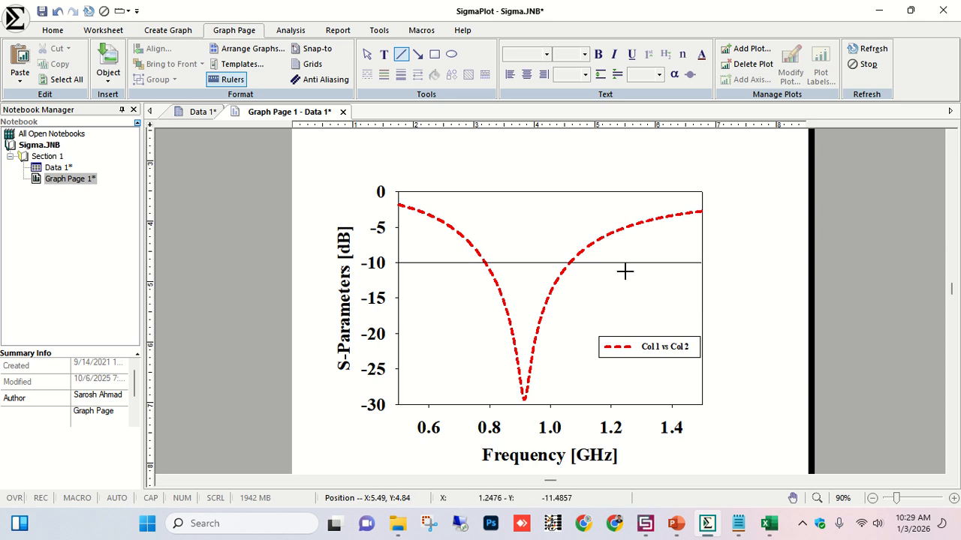
{"action": "mouse_move", "coordinate": [617, 263]}
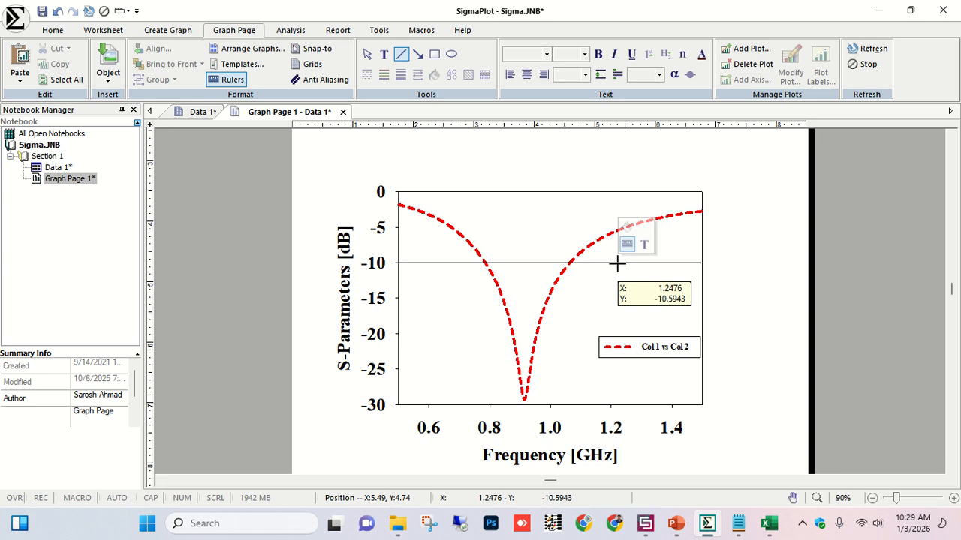
Change the -10 dB reference line to a dotted line style.
{"action": "scroll", "coordinate": [617, 263], "scroll_direction": "up", "scroll_amount": 2}
{"action": "left_click", "coordinate": [366, 56]}
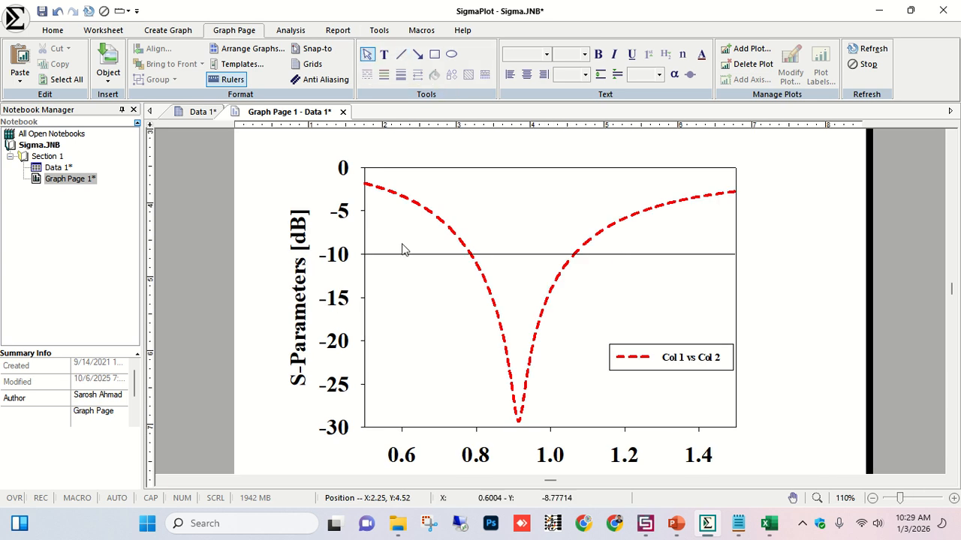
{"action": "left_click", "coordinate": [405, 256]}
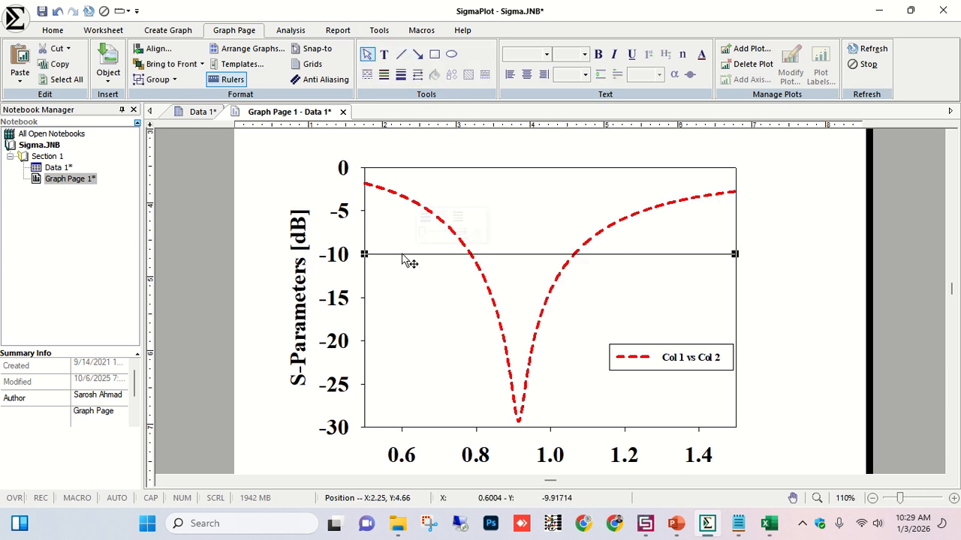
{"action": "left_click", "coordinate": [442, 216]}
{"action": "left_click", "coordinate": [464, 258]}
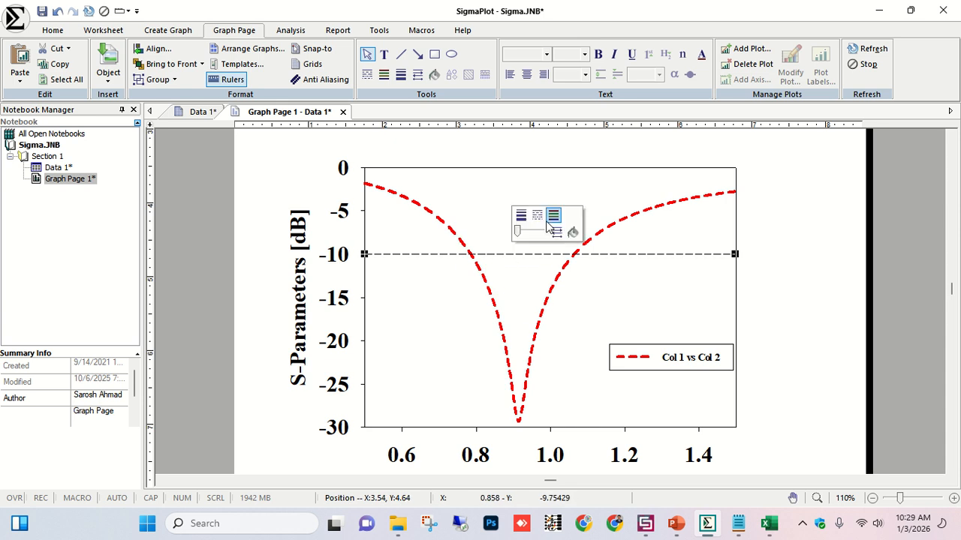
{"action": "left_click", "coordinate": [548, 225]}
{"action": "left_click", "coordinate": [565, 242]}
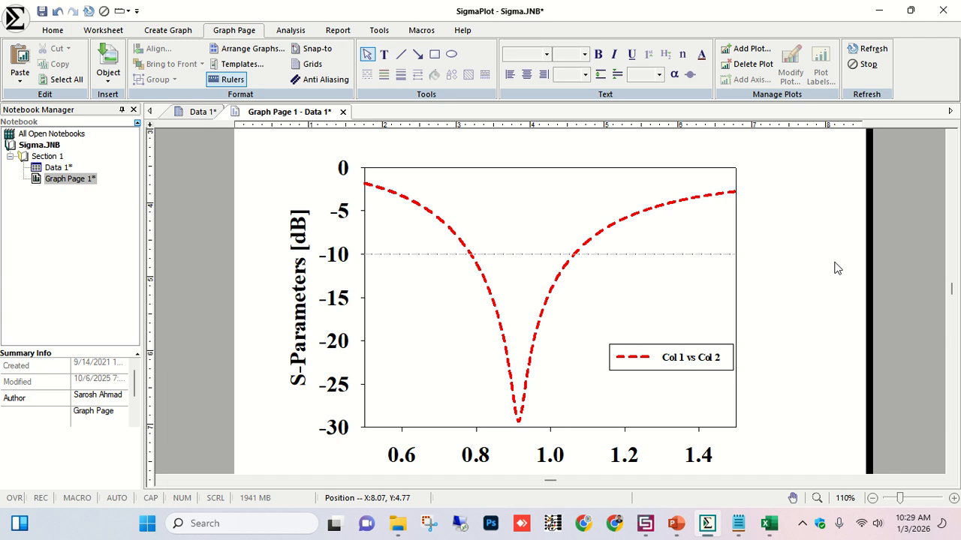
Rename the legend entry to S11 in the graph's legend properties.
{"action": "scroll", "coordinate": [593, 274], "scroll_direction": "down", "scroll_amount": 1}
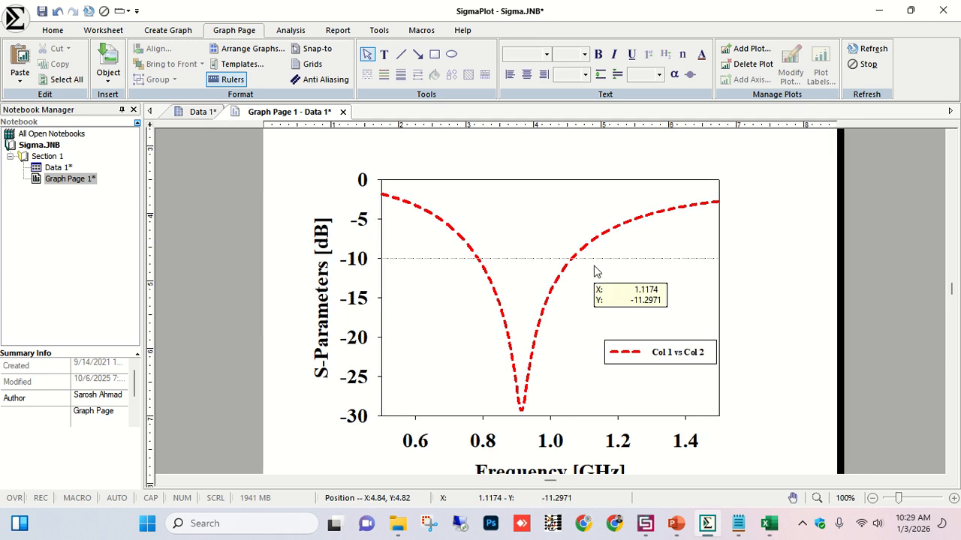
{"action": "left_click", "coordinate": [673, 358]}
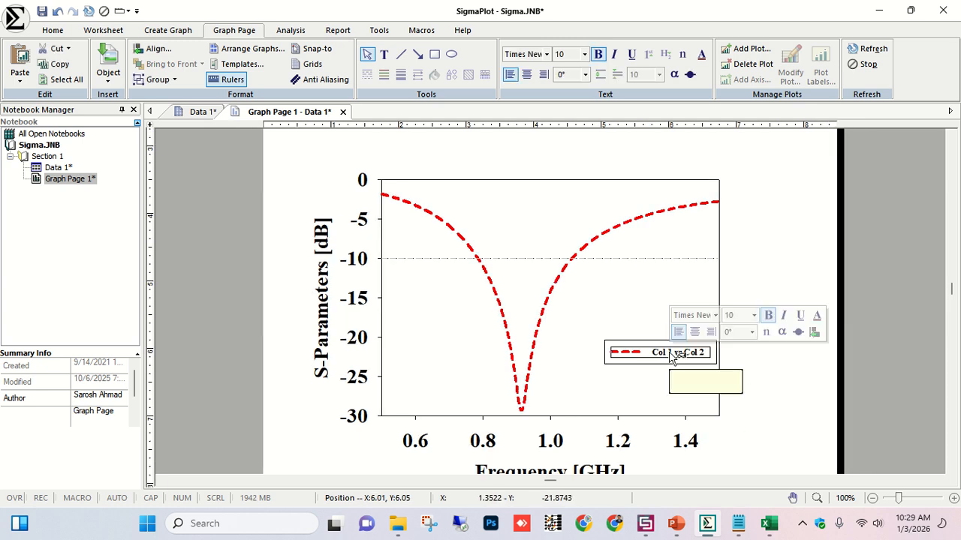
{"action": "double_click", "coordinate": [673, 359]}
{"action": "left_click", "coordinate": [171, 266]}
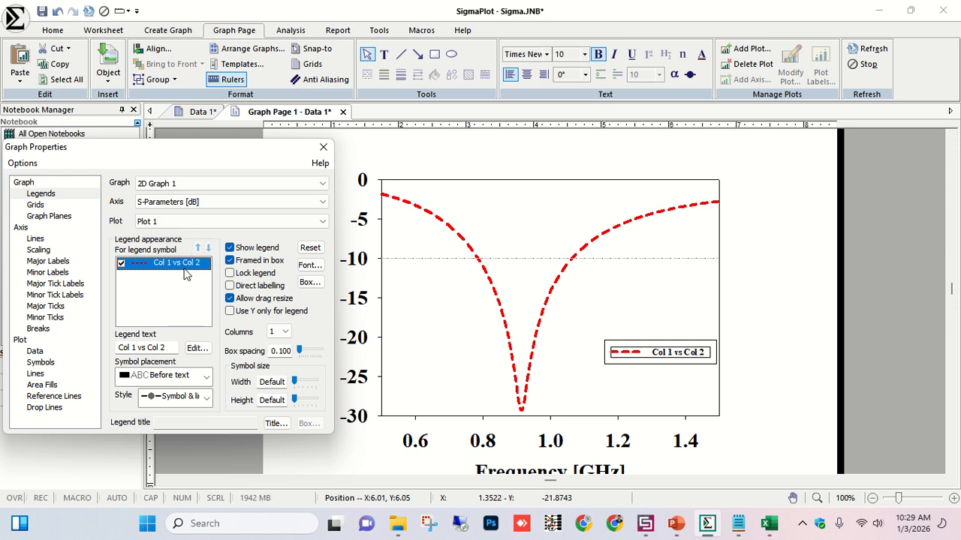
{"action": "left_click", "coordinate": [120, 263]}
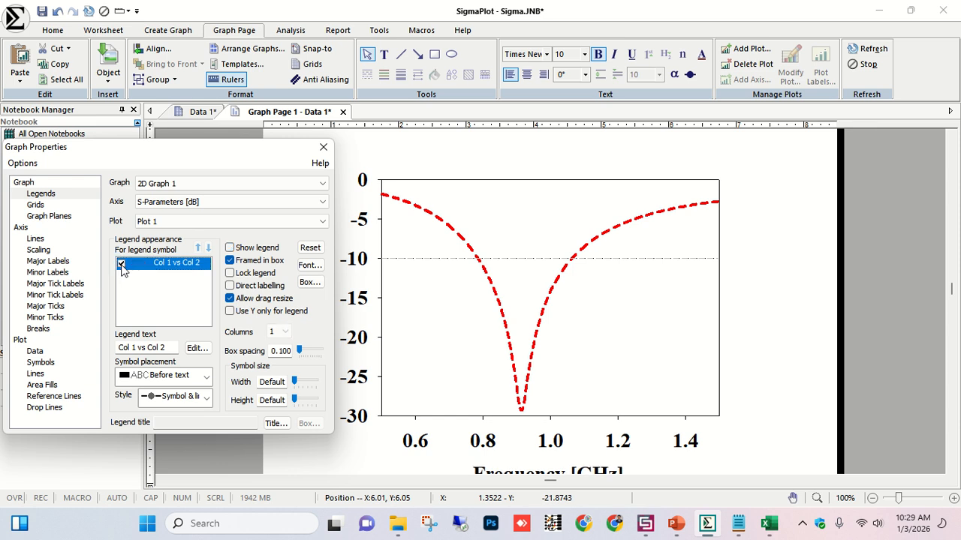
{"action": "left_click", "coordinate": [121, 263]}
{"action": "left_click", "coordinate": [166, 348]}
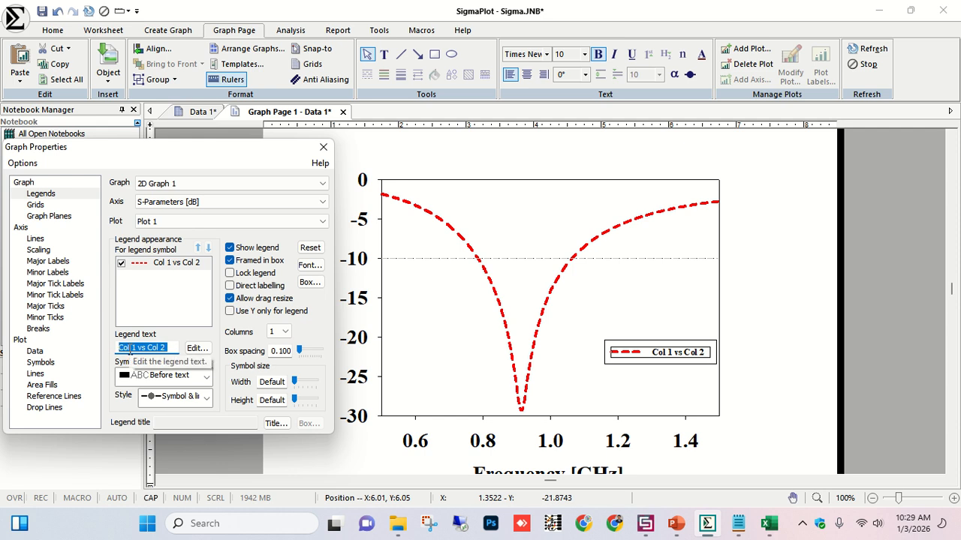
{"action": "type", "text": "S11"}
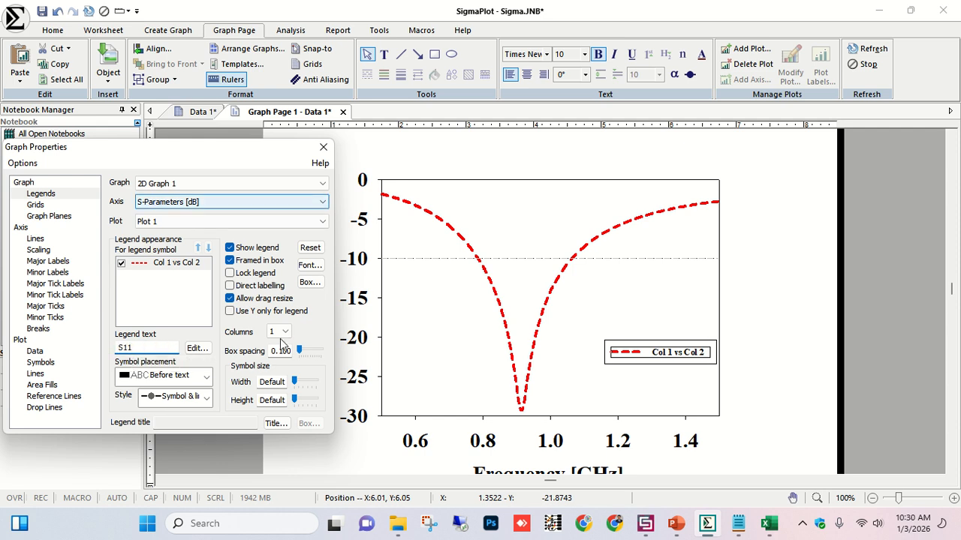
{"action": "left_click", "coordinate": [194, 222]}
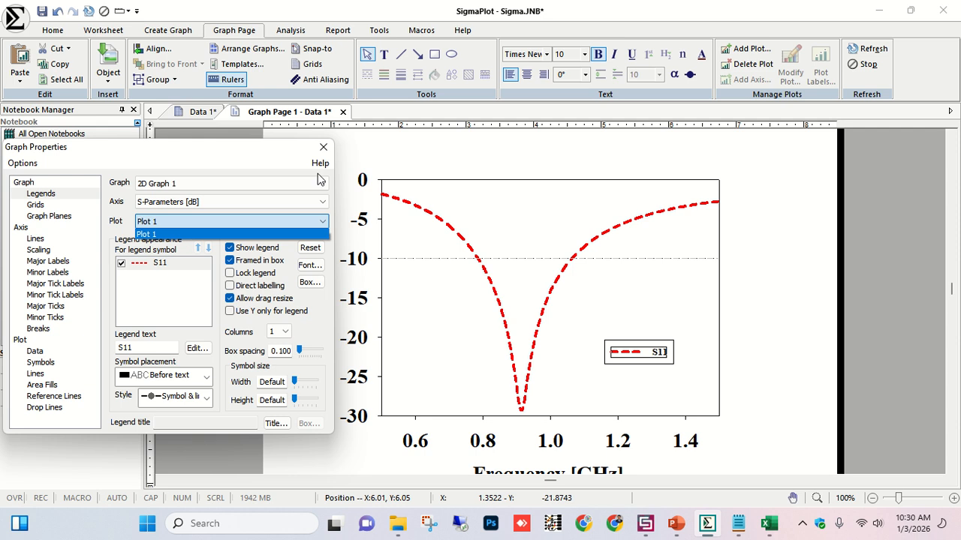
{"action": "left_click", "coordinate": [323, 147]}
{"action": "left_click", "coordinate": [323, 147]}
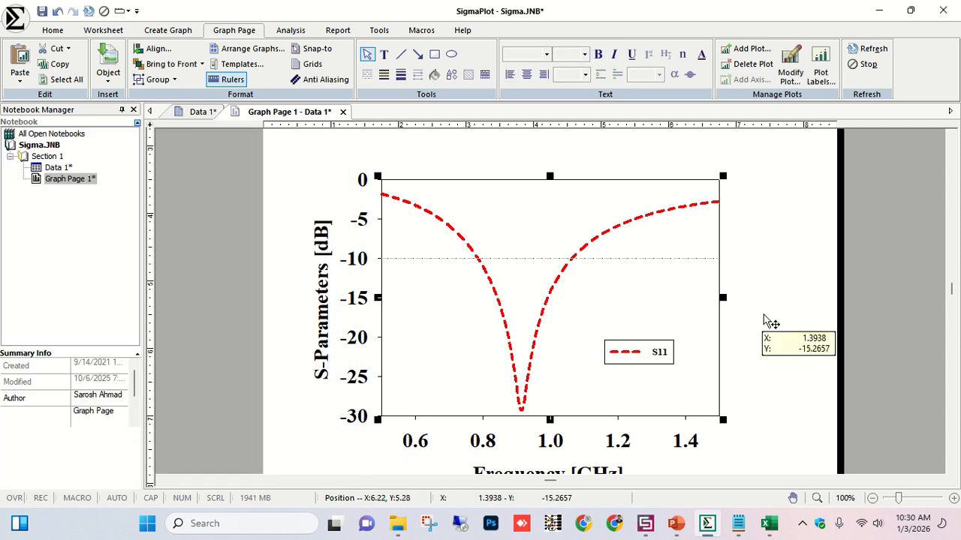
Set the legend text font size to 18.
{"action": "left_click", "coordinate": [659, 358]}
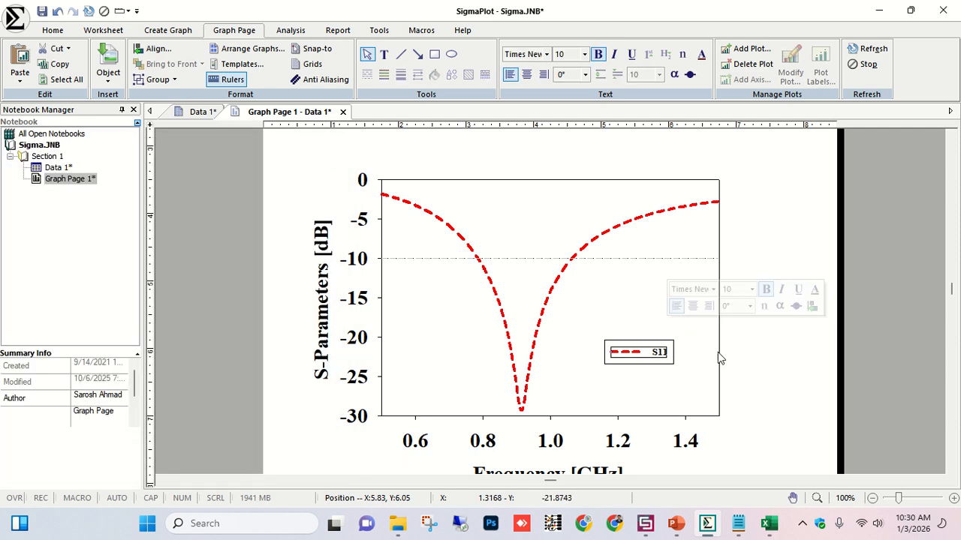
{"action": "left_click", "coordinate": [673, 365]}
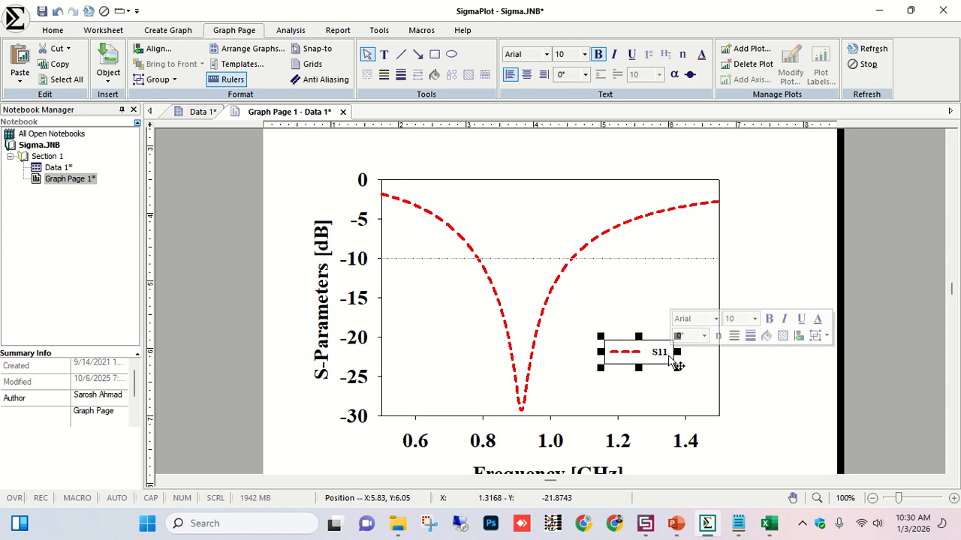
{"action": "left_click", "coordinate": [754, 319]}
{"action": "left_click", "coordinate": [753, 380]}
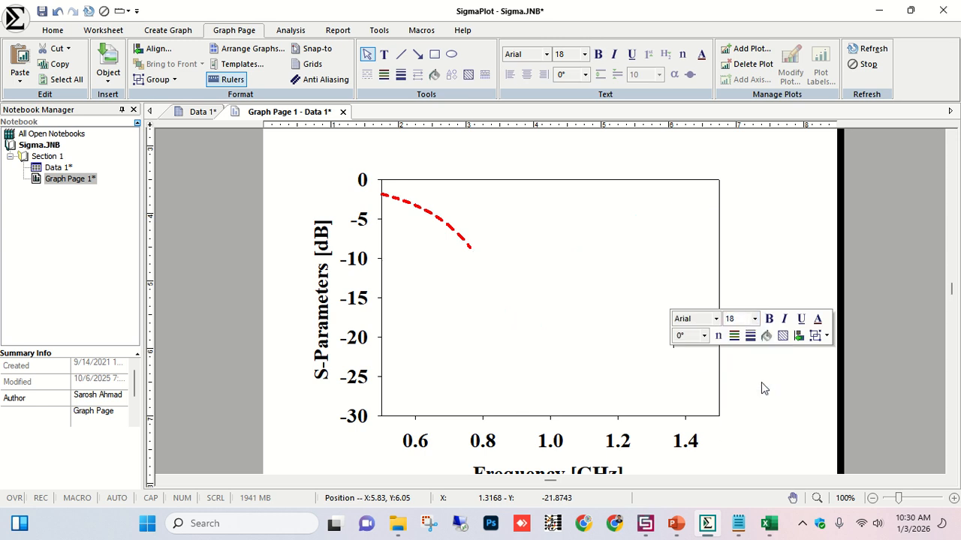
Move the legend box into the lower-right corner of the plot area.
{"action": "left_click_drag", "start_coordinate": [671, 369], "coordinate": [680, 337]}
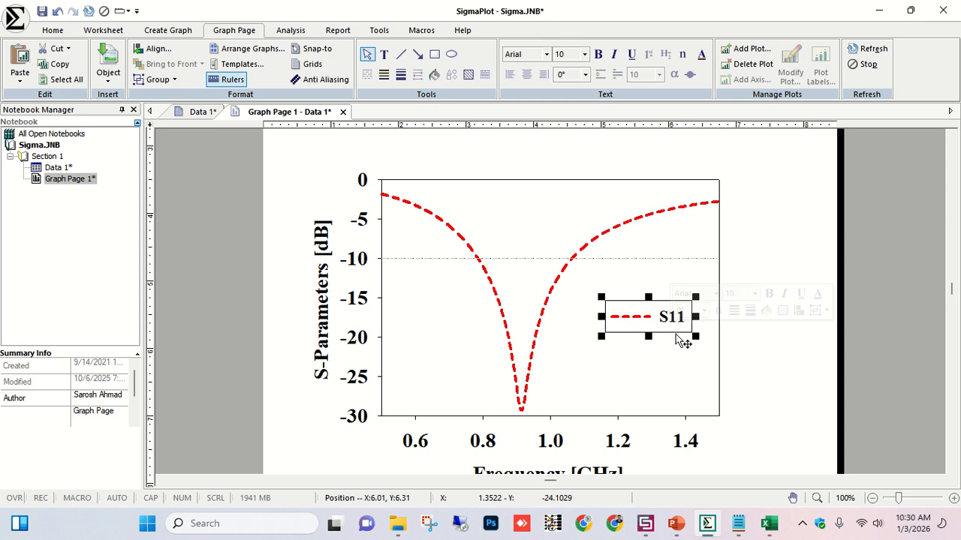
{"action": "left_click_drag", "start_coordinate": [679, 371], "coordinate": [679, 373]}
{"action": "key", "text": "ctrl+z"}
{"action": "left_click", "coordinate": [677, 336]}
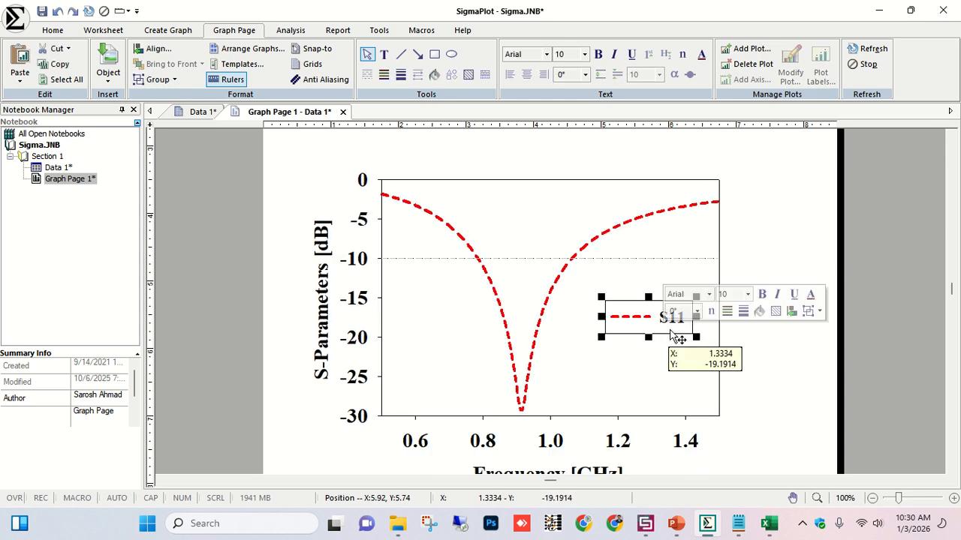
{"action": "left_click_drag", "start_coordinate": [678, 337], "coordinate": [700, 411]}
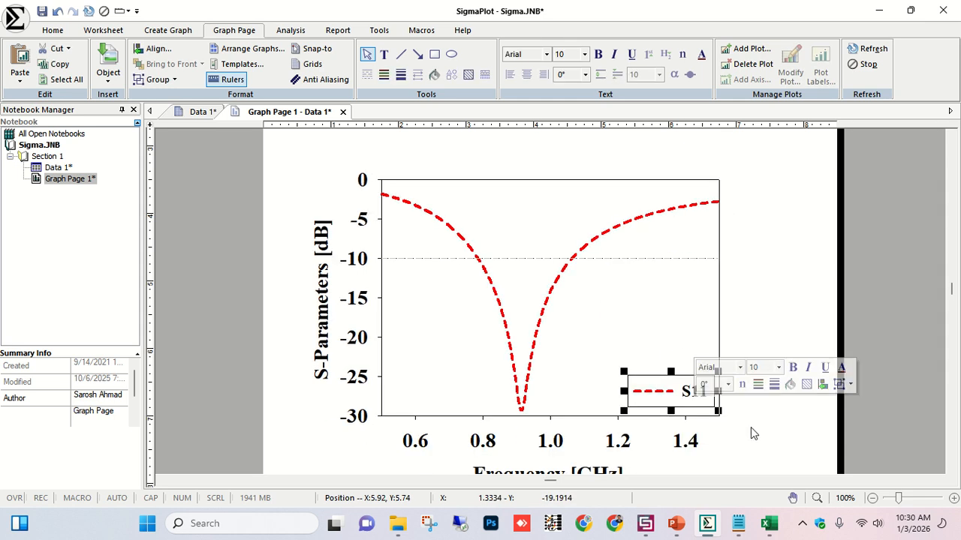
{"action": "left_click", "coordinate": [752, 429]}
Choose Export Page for the finished S11 graph page.
{"action": "scroll", "coordinate": [754, 433], "scroll_direction": "down", "scroll_amount": 3}
{"action": "scroll", "coordinate": [754, 433], "scroll_direction": "up", "scroll_amount": 1}
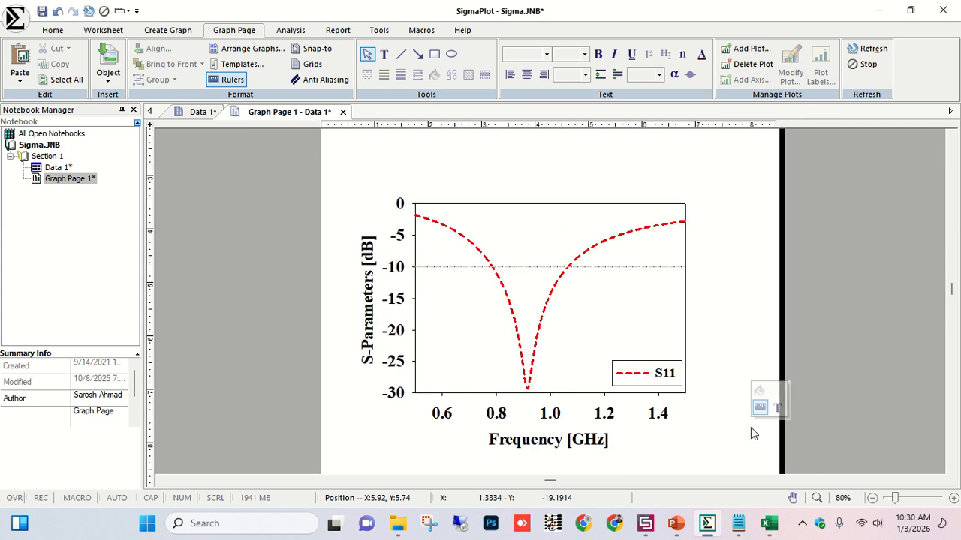
{"action": "scroll", "coordinate": [708, 397], "scroll_direction": "down", "scroll_amount": 2}
{"action": "scroll", "coordinate": [707, 396], "scroll_direction": "up", "scroll_amount": 2}
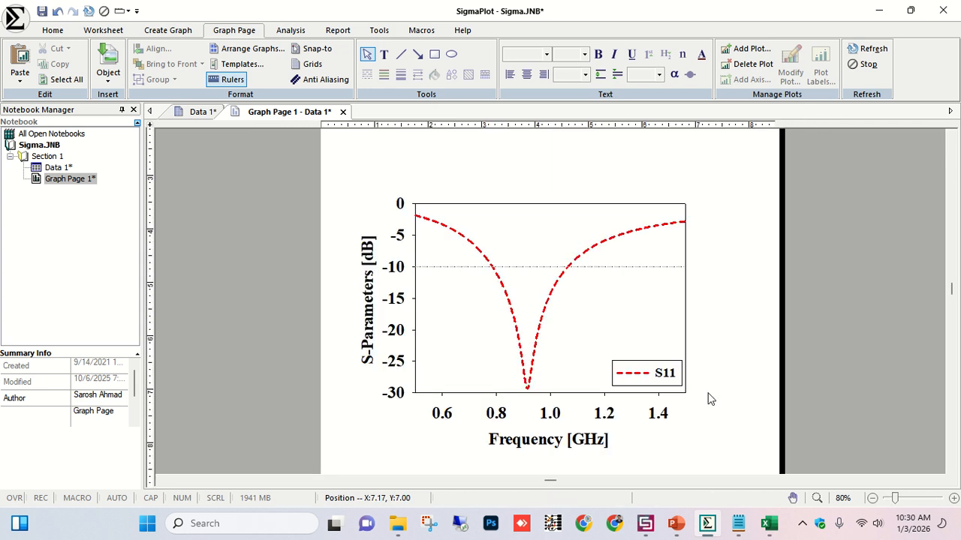
{"action": "scroll", "coordinate": [948, 282], "scroll_direction": "down", "scroll_amount": 2}
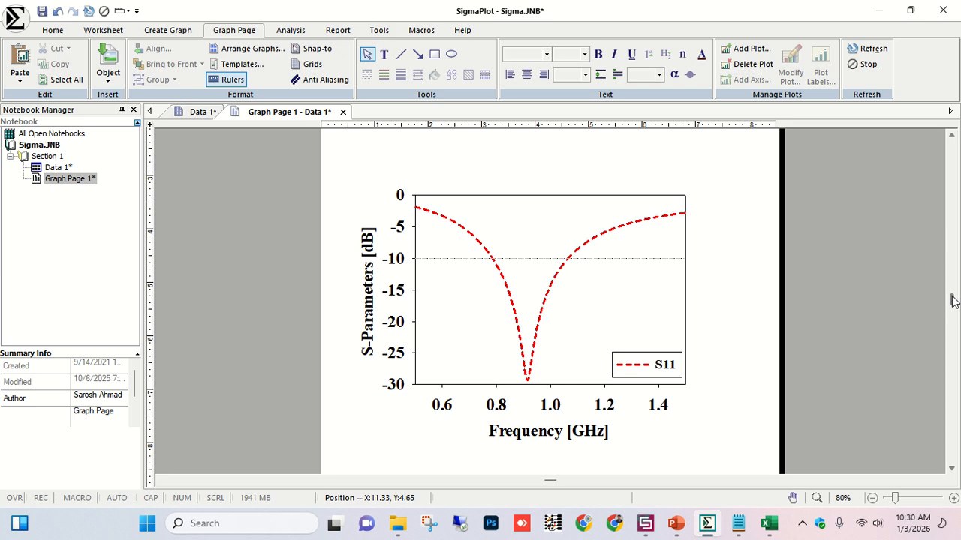
{"action": "right_click", "coordinate": [694, 303]}
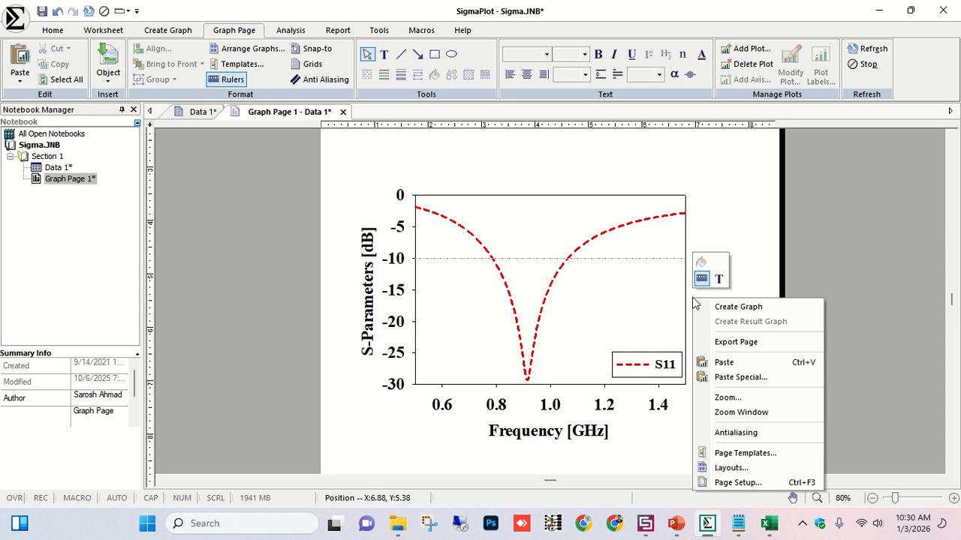
{"action": "left_click", "coordinate": [736, 343]}
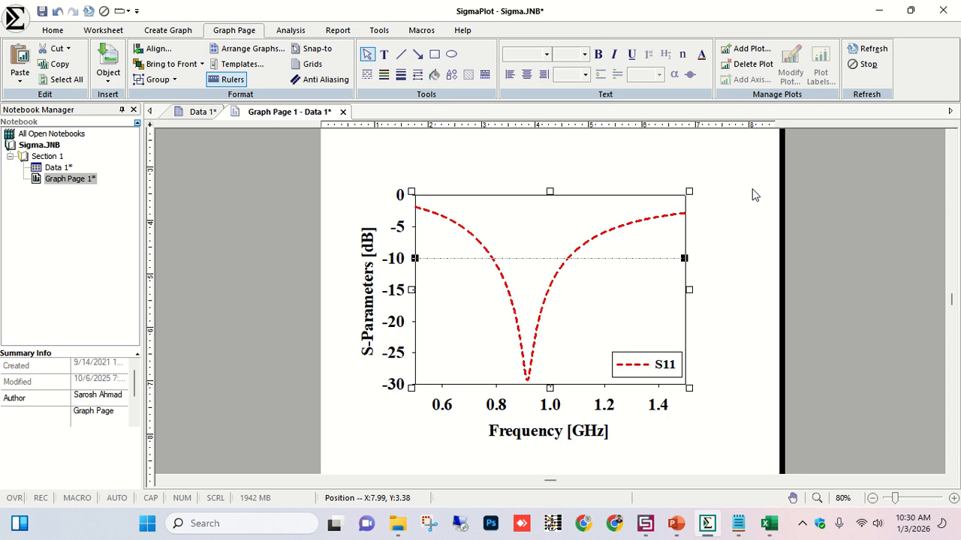
Paste the S11 graph into slide 70 of the workshop presentation as a picture.
{"action": "left_click", "coordinate": [677, 524]}
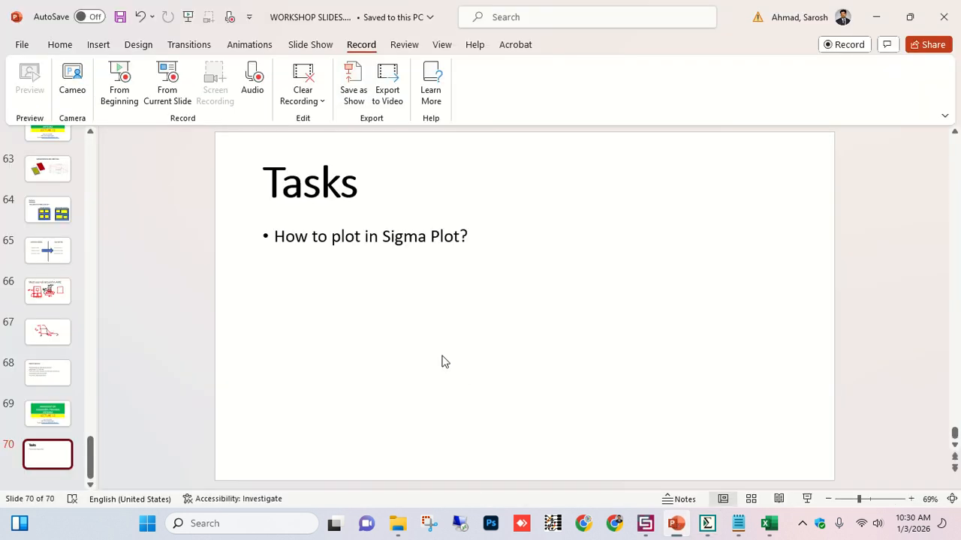
{"action": "key", "text": "ctrl+v"}
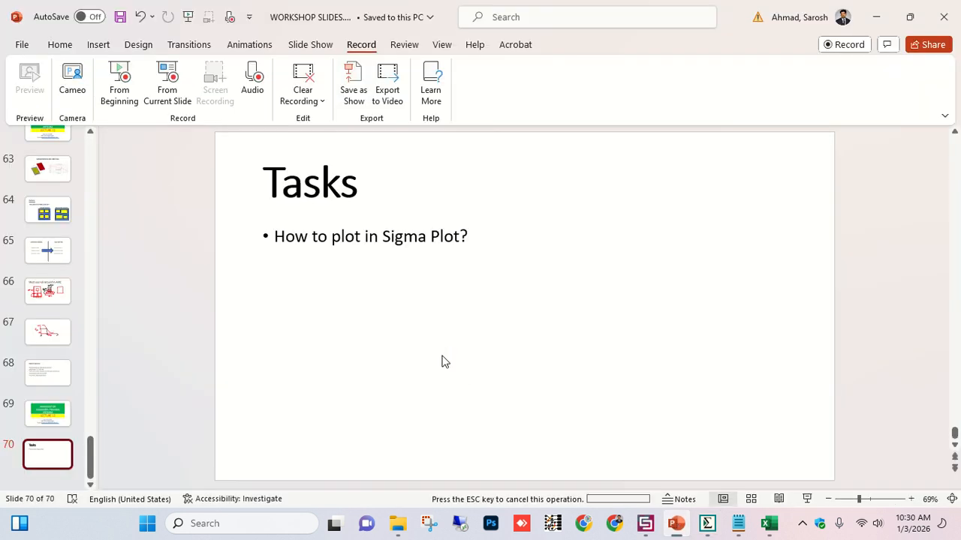
{"action": "left_click", "coordinate": [709, 434]}
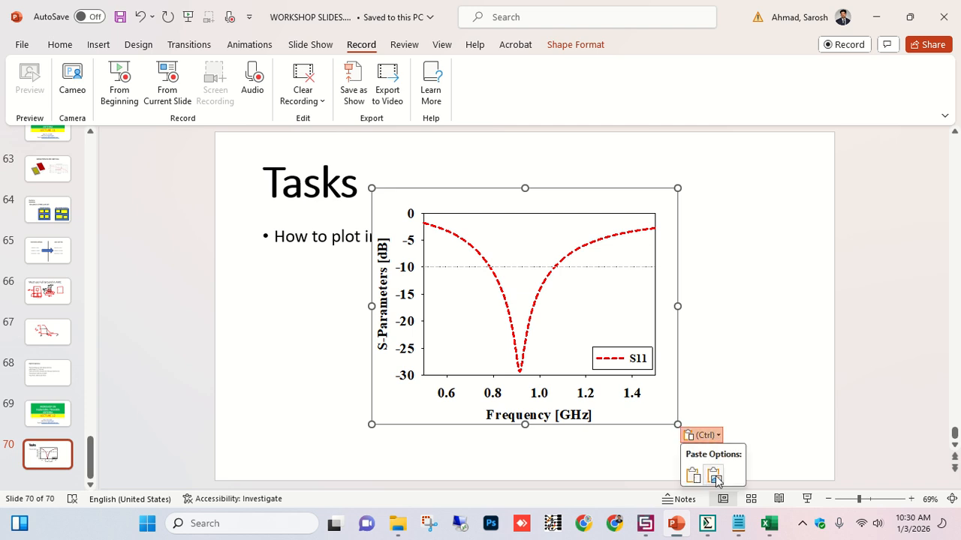
{"action": "left_click", "coordinate": [716, 477]}
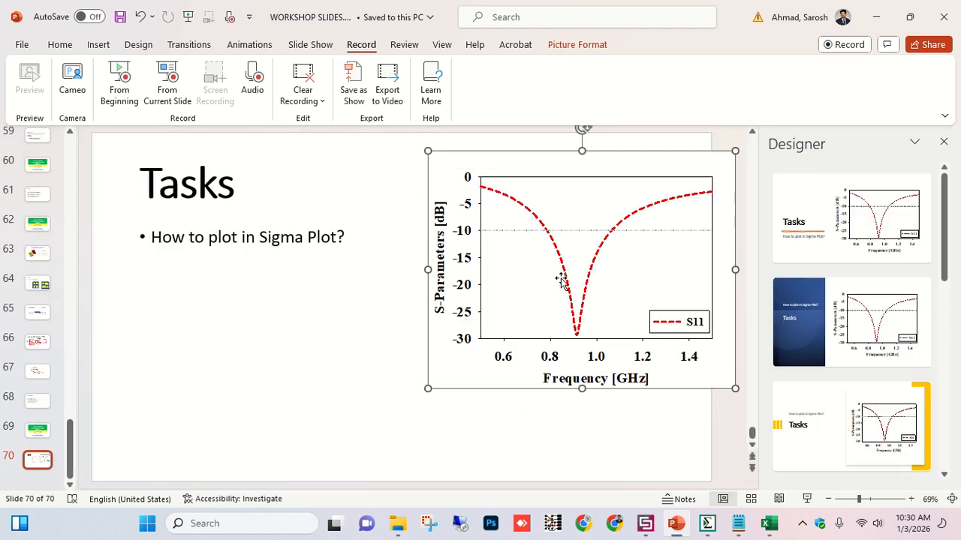
Close the Designer pane, move the graph picture upward and enlarge it from its lower-left corner.
{"action": "left_click", "coordinate": [943, 154]}
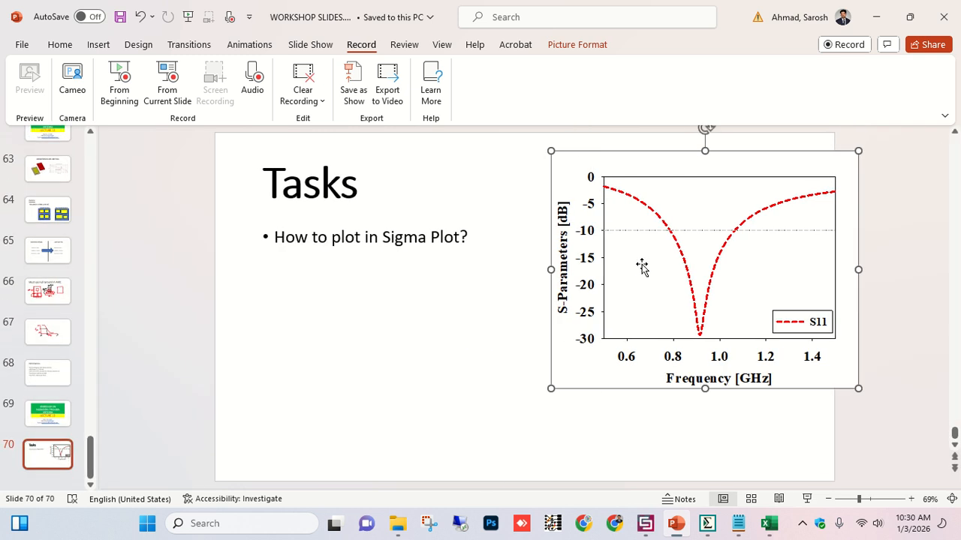
{"action": "left_click_drag", "start_coordinate": [641, 266], "coordinate": [611, 242]}
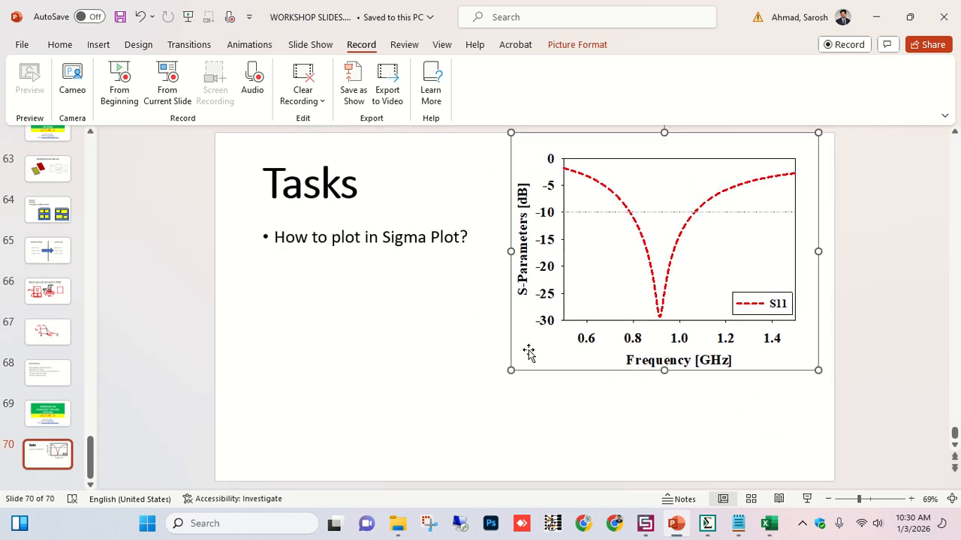
{"action": "left_click_drag", "start_coordinate": [510, 369], "coordinate": [410, 444]}
{"action": "scroll", "coordinate": [544, 284], "scroll_direction": "up", "scroll_amount": 8, "text": "ctrl"}
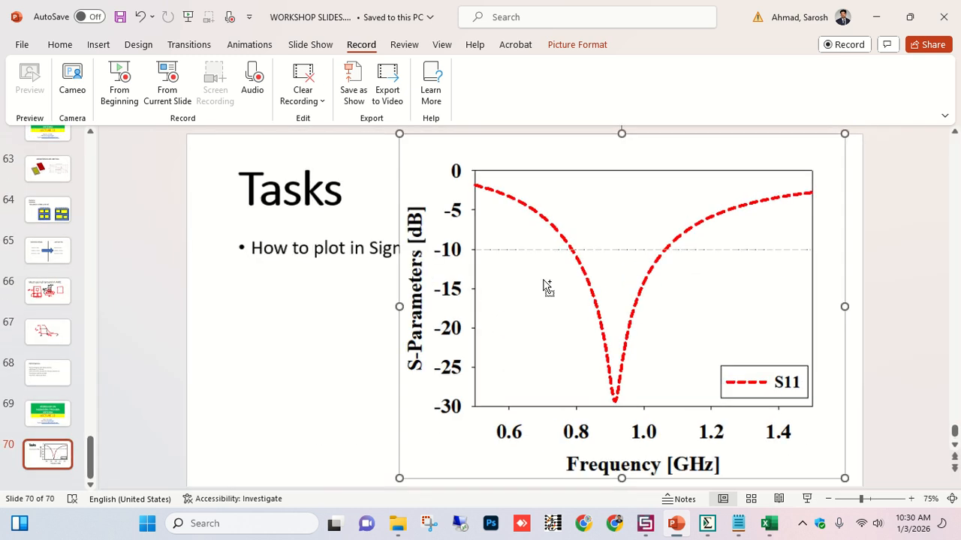
{"action": "scroll", "coordinate": [544, 286], "scroll_direction": "down", "scroll_amount": 8, "text": "ctrl"}
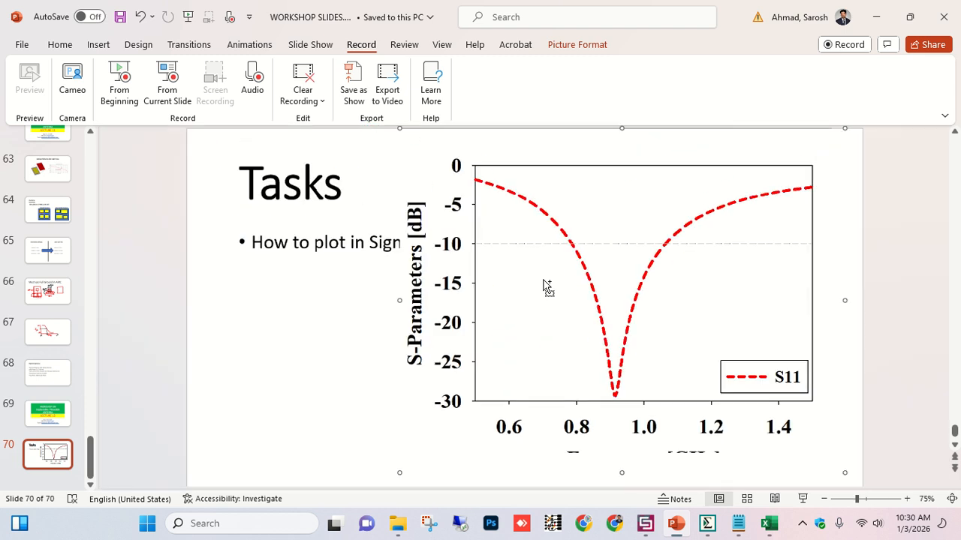
Clear all data from worksheet columns 1 to 3 in the SigmaPlot notebook.
{"action": "left_click", "coordinate": [707, 523]}
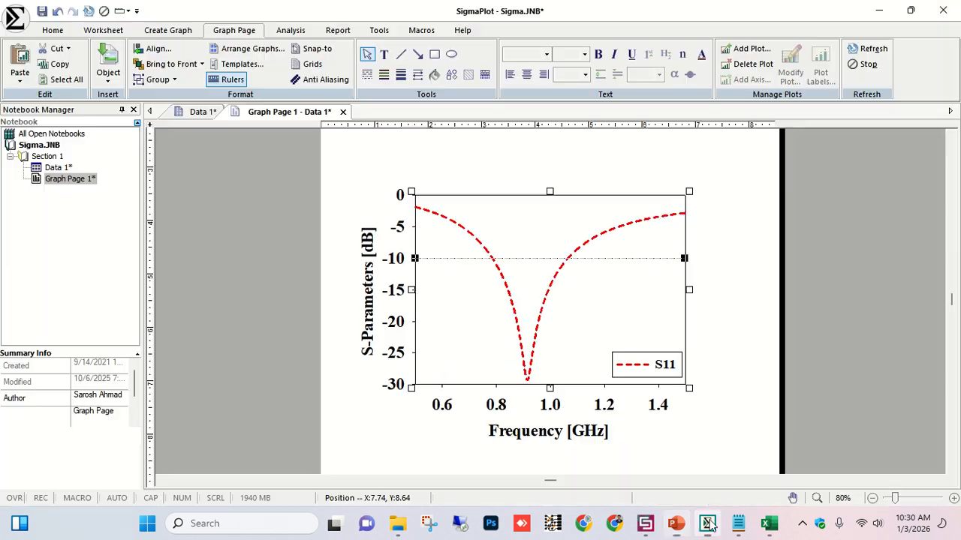
{"action": "left_click", "coordinate": [753, 287]}
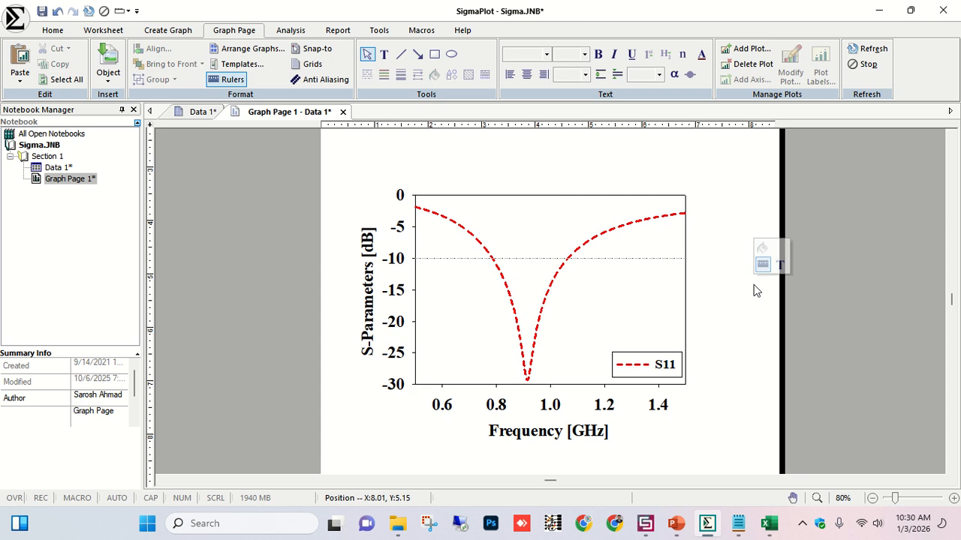
{"action": "left_click", "coordinate": [197, 111]}
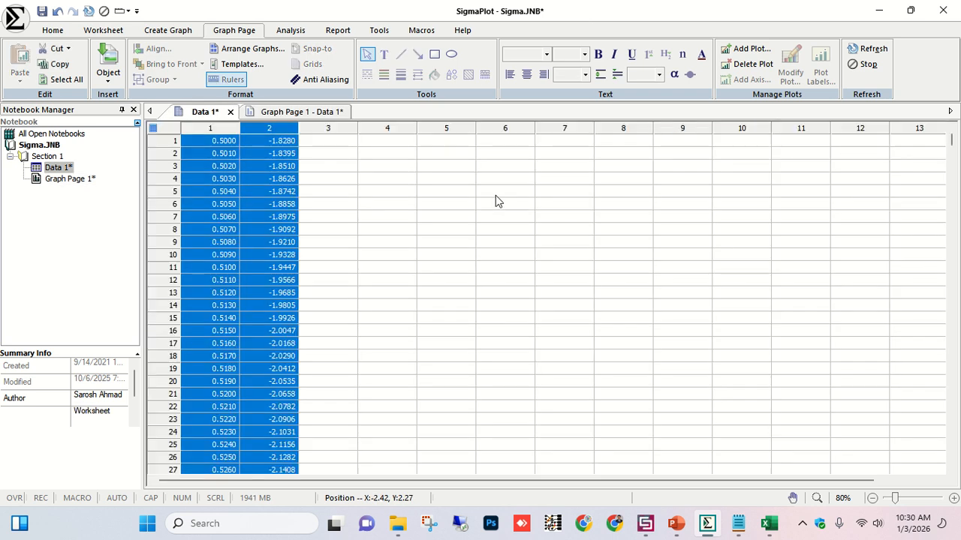
{"action": "left_click_drag", "start_coordinate": [310, 126], "coordinate": [189, 121]}
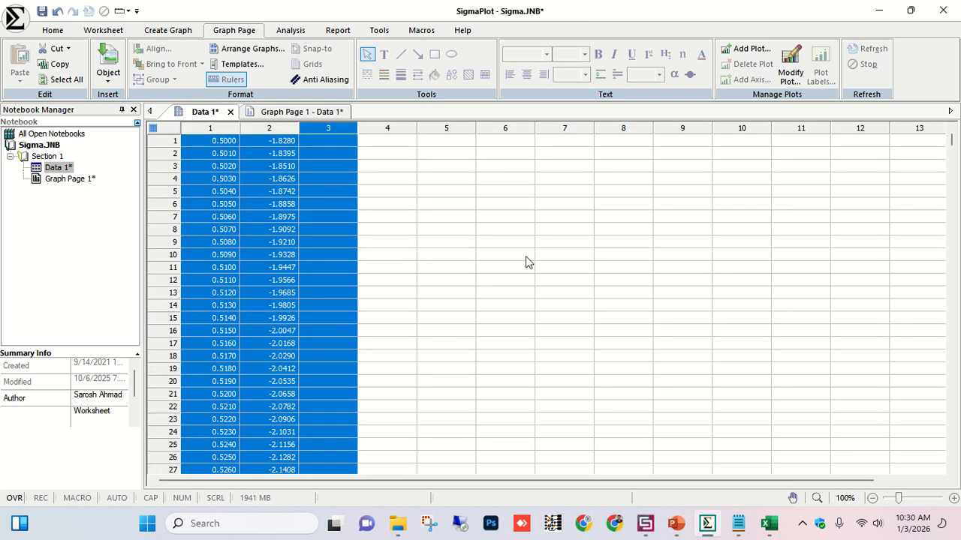
{"action": "key", "text": "Delete"}
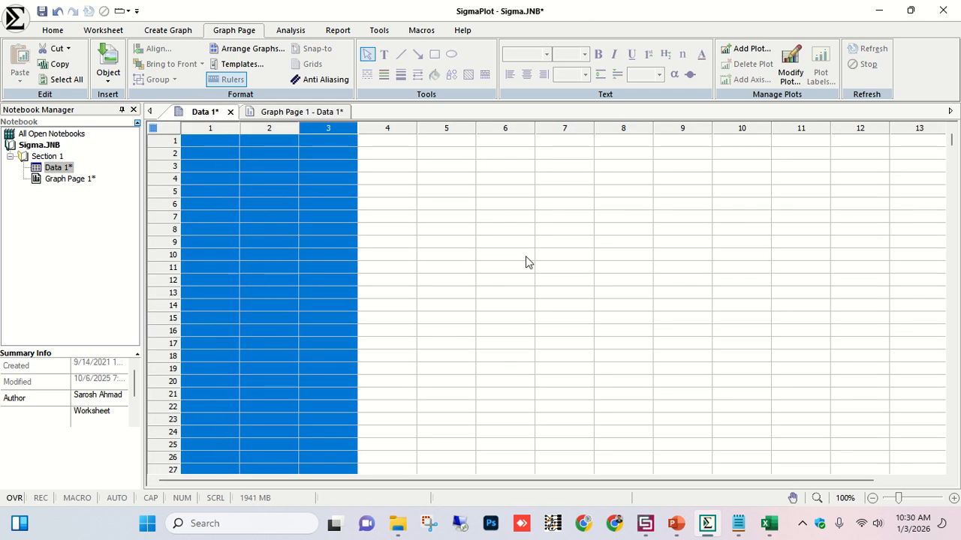
{"action": "left_click", "coordinate": [328, 111]}
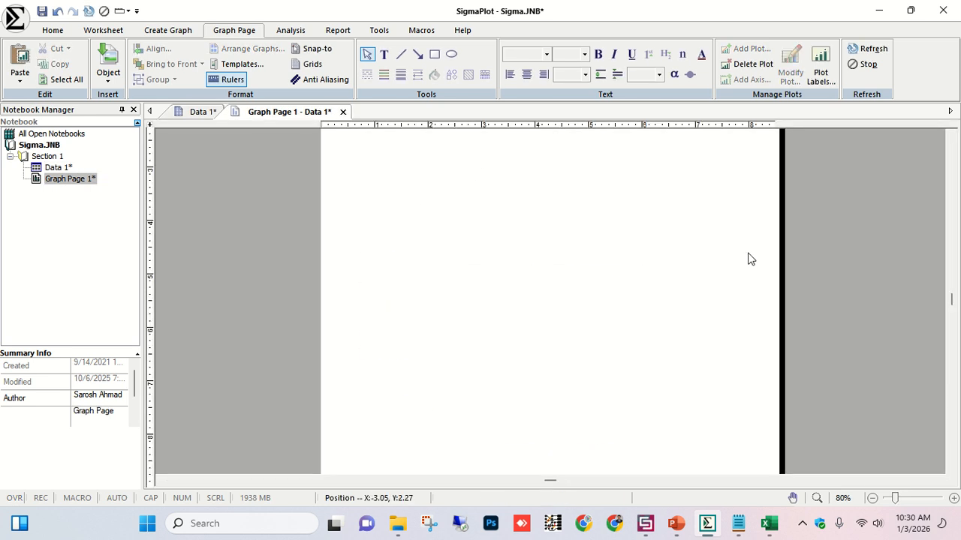
{"action": "left_click", "coordinate": [208, 111]}
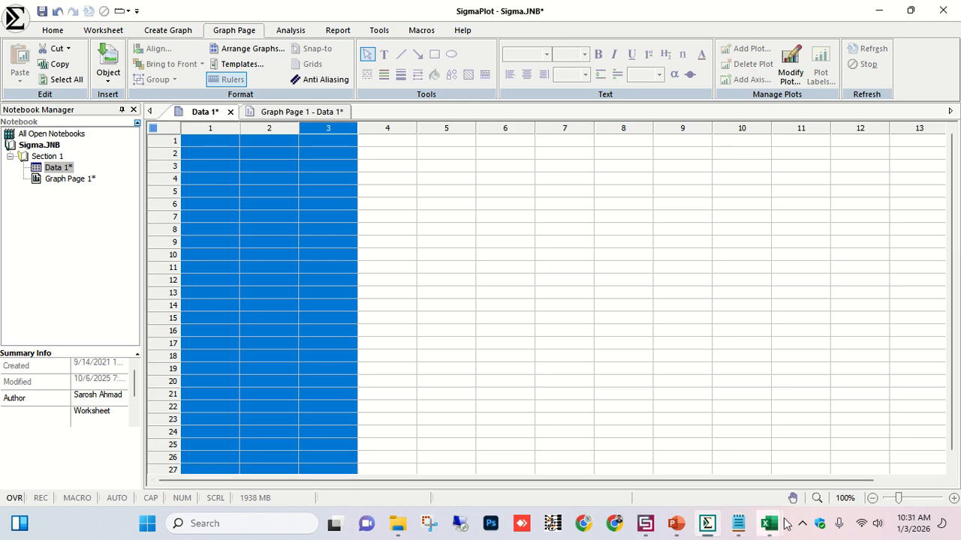
Copy the Theta and gain columns from Phi=0.txt and paste them into worksheet column 1.
{"action": "mouse_move", "coordinate": [769, 524]}
{"action": "left_click", "coordinate": [582, 443]}
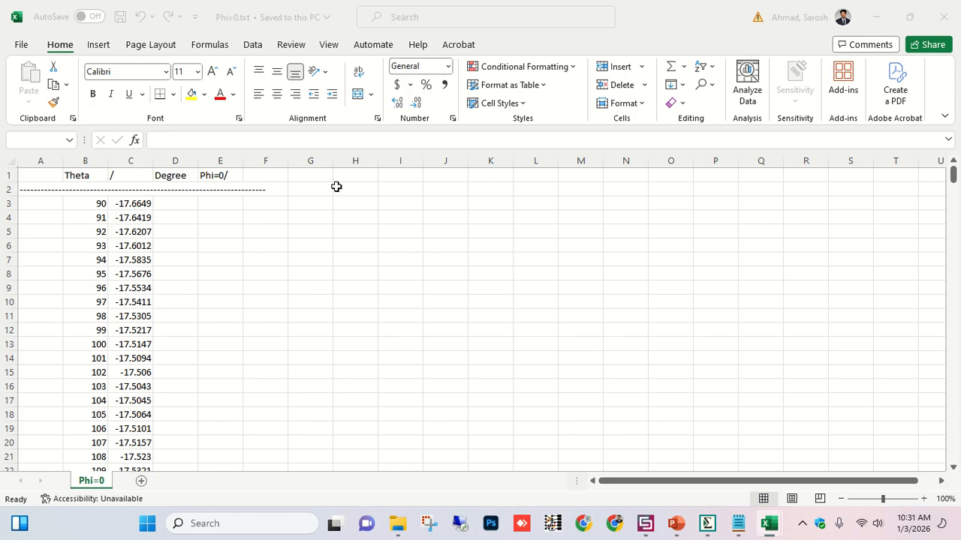
{"action": "key", "text": "ctrl+c"}
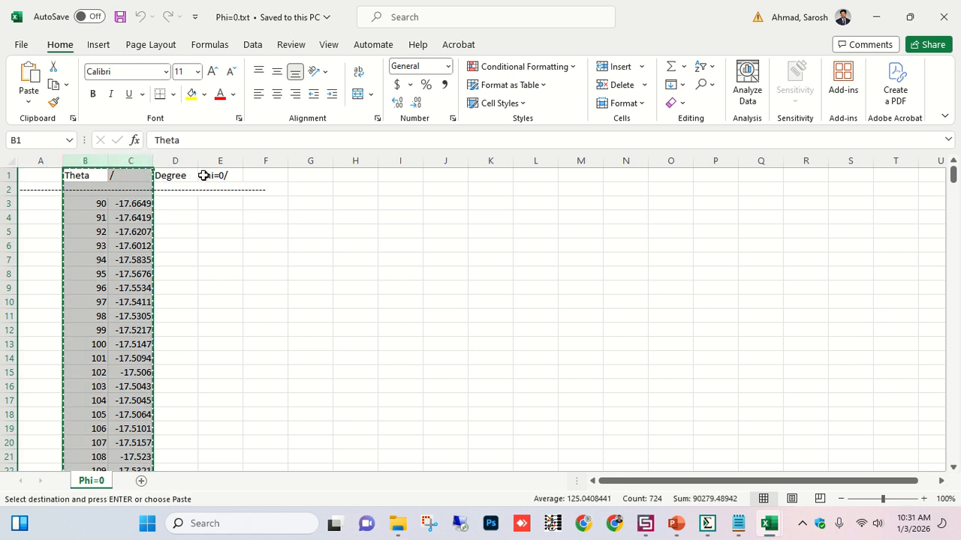
{"action": "left_click", "coordinate": [707, 523]}
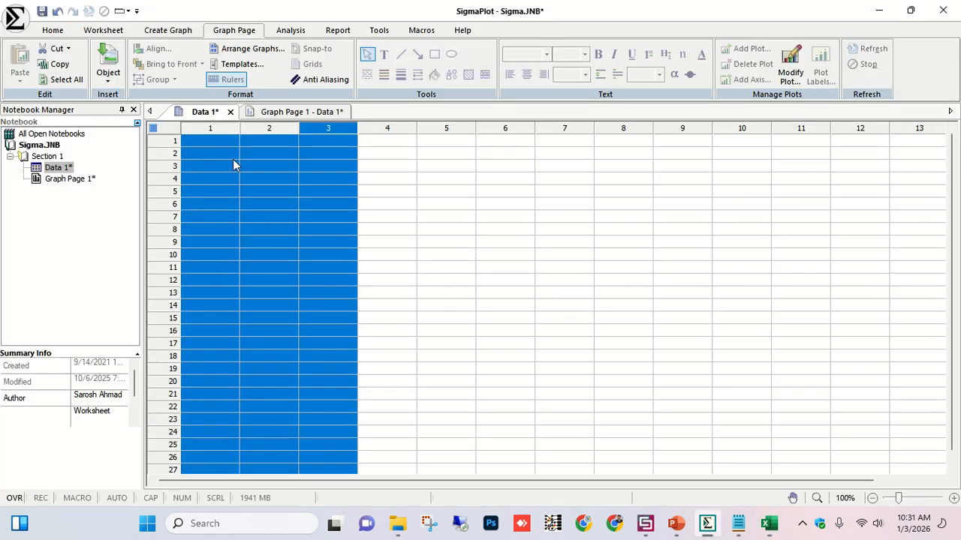
{"action": "left_click", "coordinate": [210, 124]}
{"action": "key", "text": "ctrl+v"}
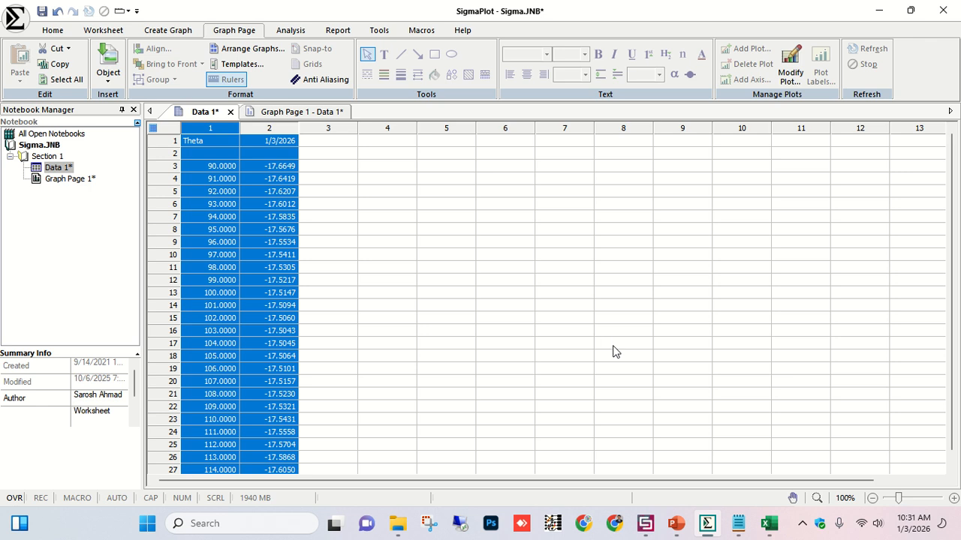
Copy the Theta and gain columns from Phi=90.txt and paste them into worksheet column 3.
{"action": "left_click", "coordinate": [769, 523]}
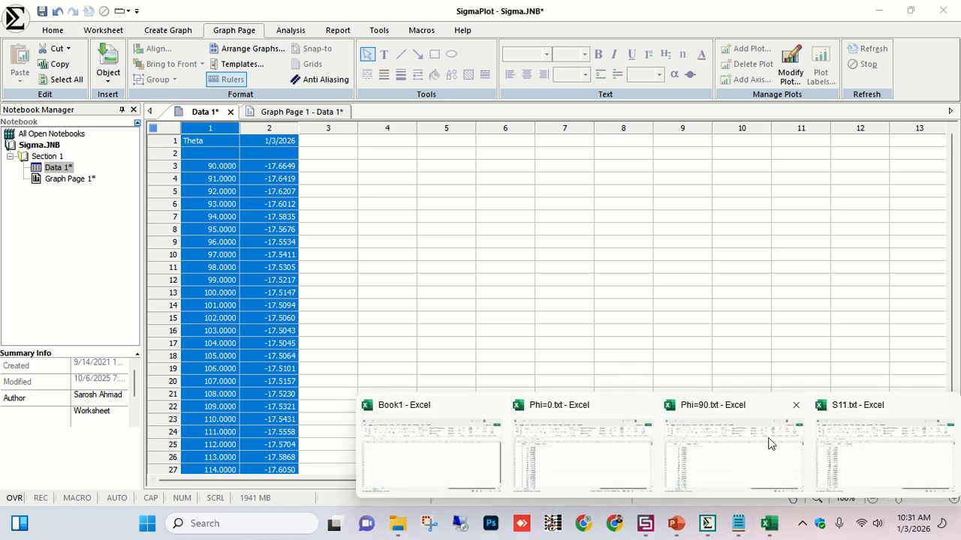
{"action": "left_click", "coordinate": [749, 431]}
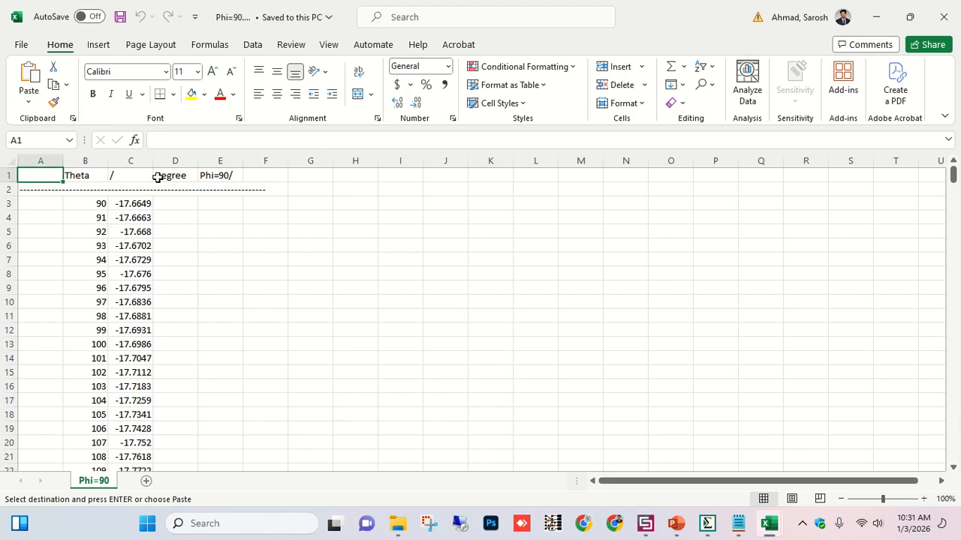
{"action": "left_click", "coordinate": [87, 160]}
{"action": "left_click_drag", "start_coordinate": [104, 160], "coordinate": [124, 160]}
{"action": "key", "text": "ctrl+c"}
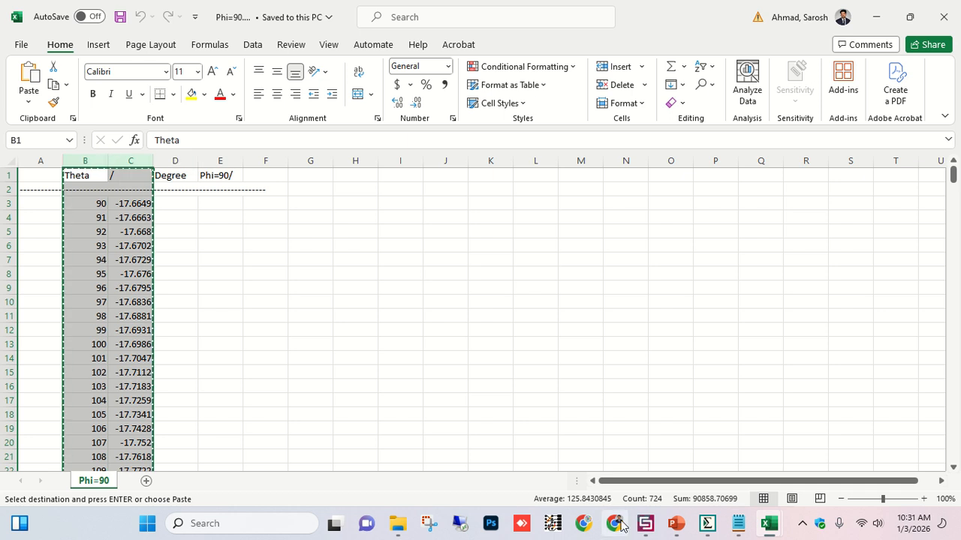
{"action": "left_click", "coordinate": [719, 515]}
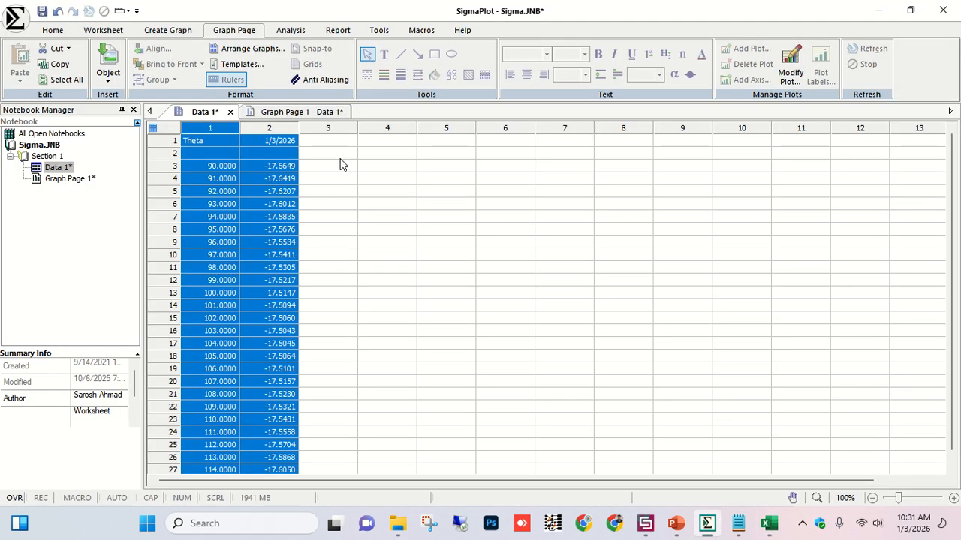
{"action": "left_click", "coordinate": [328, 142]}
{"action": "key", "text": "ctrl+v"}
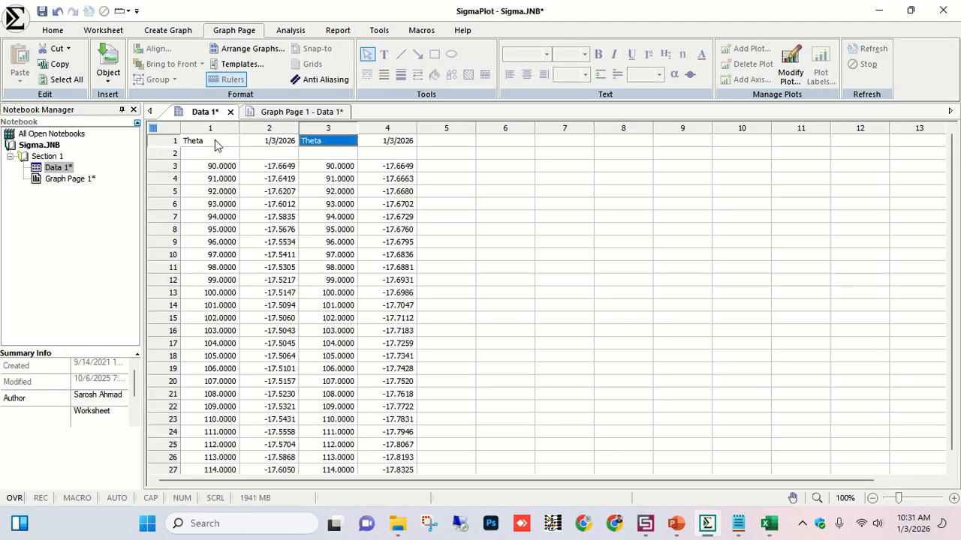
Delete the two header rows across columns 1 to 4, shifting the cells up.
{"action": "left_click_drag", "start_coordinate": [217, 145], "coordinate": [389, 156]}
{"action": "right_click", "coordinate": [391, 155]}
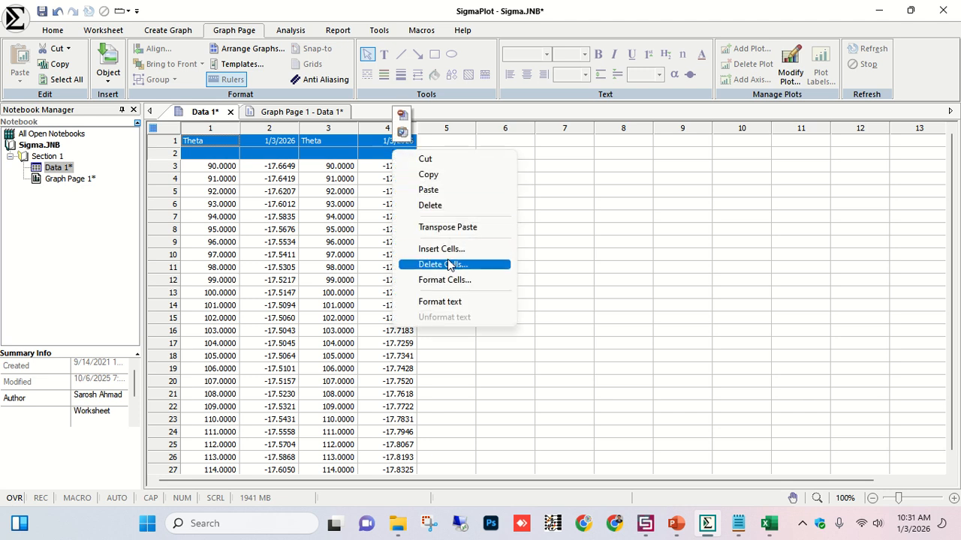
{"action": "left_click", "coordinate": [448, 265]}
{"action": "left_click", "coordinate": [861, 473]}
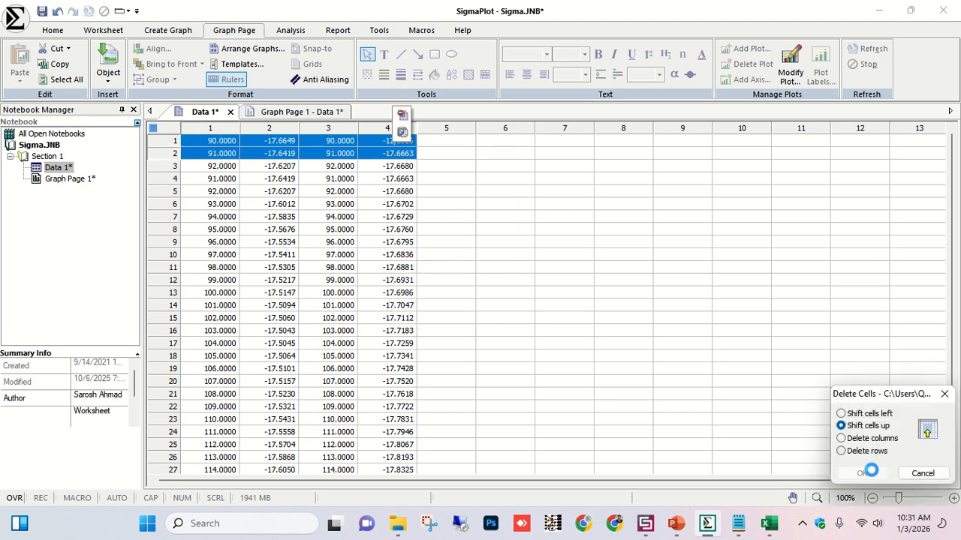
{"action": "left_click", "coordinate": [500, 248]}
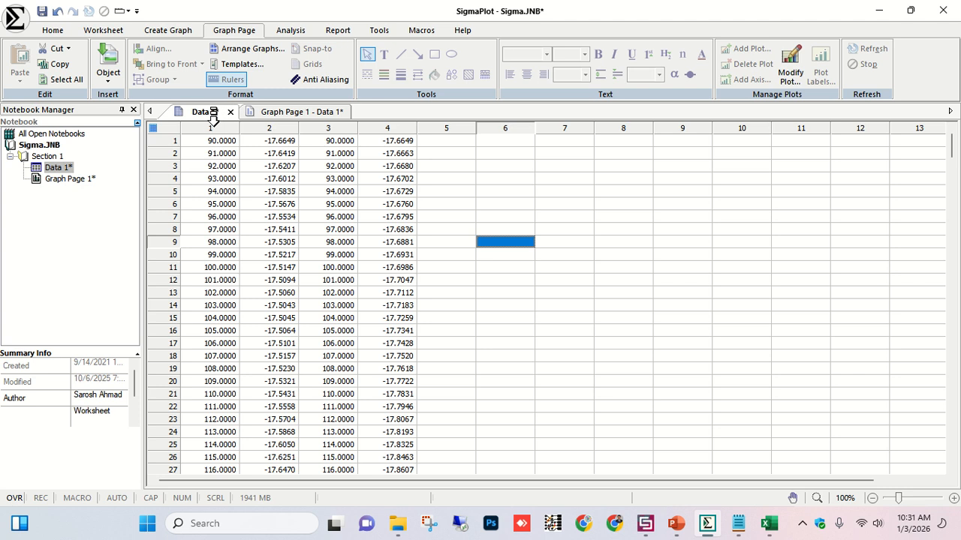
Create a polar scatter-and-lines plot from worksheet columns 1 to 4 as two Theta–R pairs, with angles in degrees.
{"action": "left_click_drag", "start_coordinate": [215, 120], "coordinate": [377, 120]}
{"action": "left_click", "coordinate": [355, 142]}
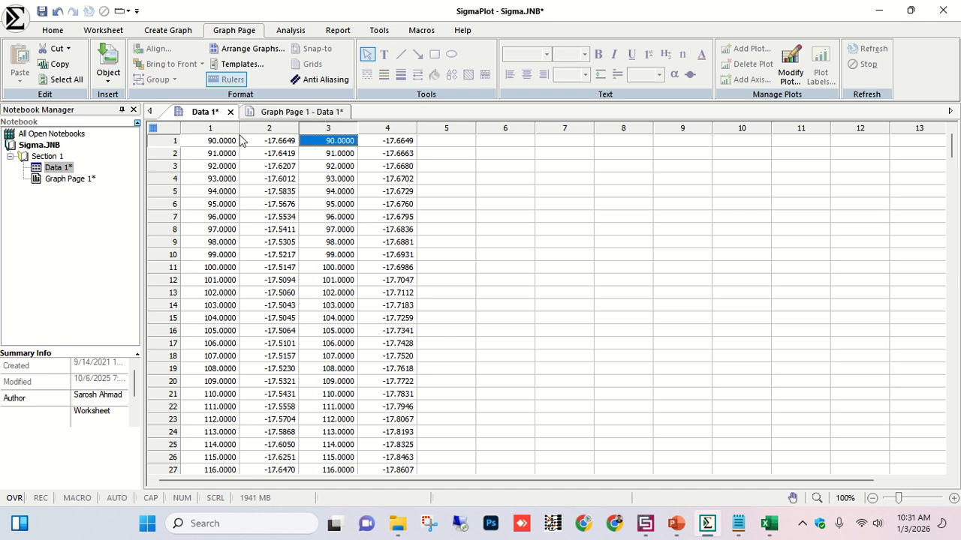
{"action": "left_click_drag", "start_coordinate": [211, 120], "coordinate": [292, 123]}
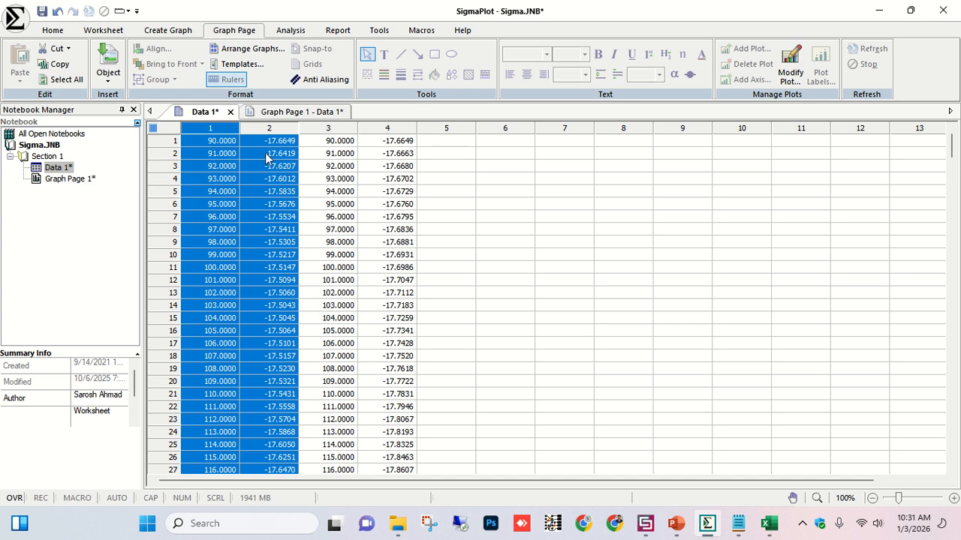
{"action": "left_click", "coordinate": [187, 30]}
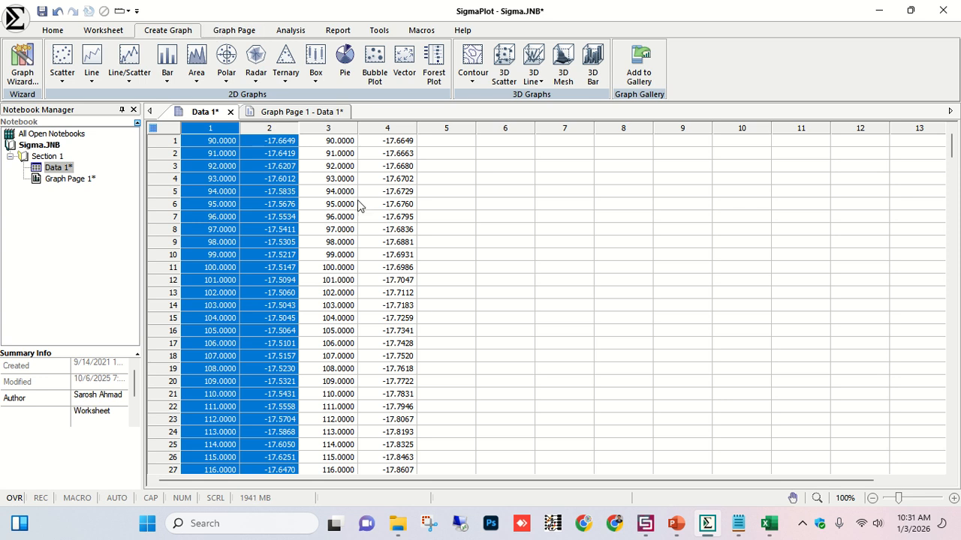
{"action": "left_click_drag", "start_coordinate": [392, 126], "coordinate": [219, 129]}
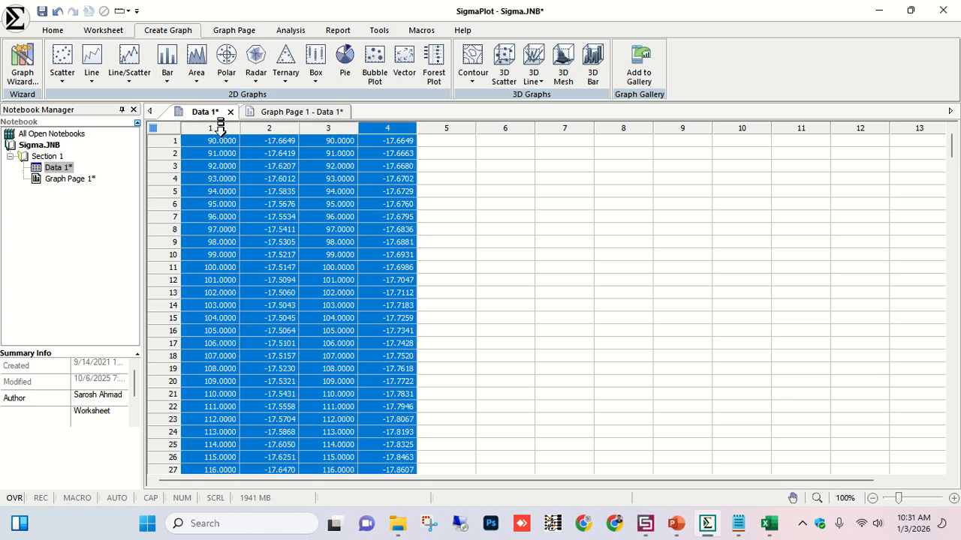
{"action": "left_click", "coordinate": [228, 81]}
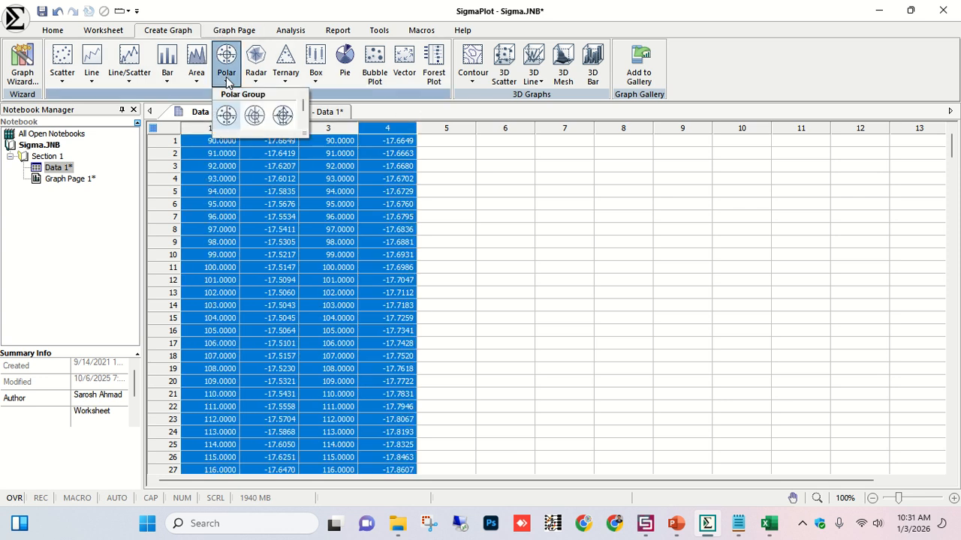
{"action": "left_click", "coordinate": [255, 117]}
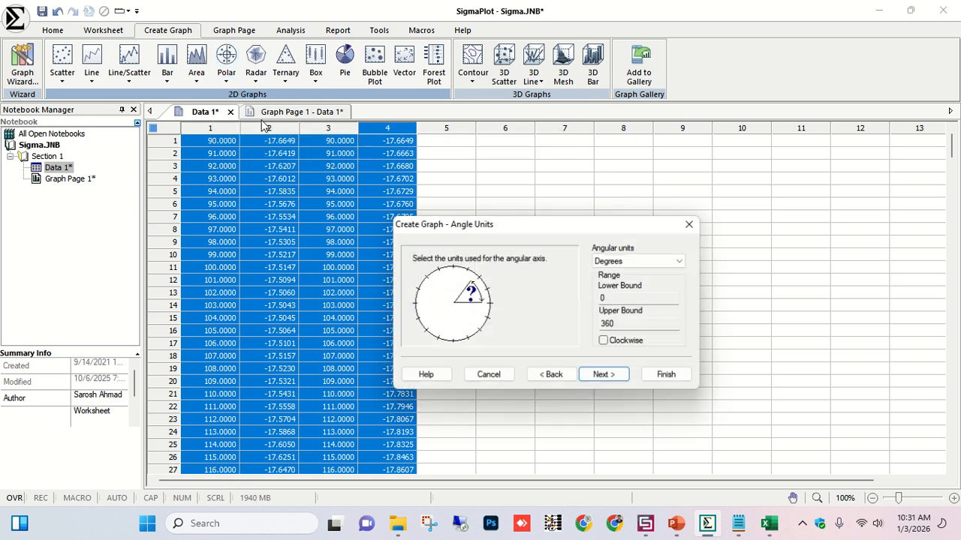
{"action": "left_click", "coordinate": [654, 261]}
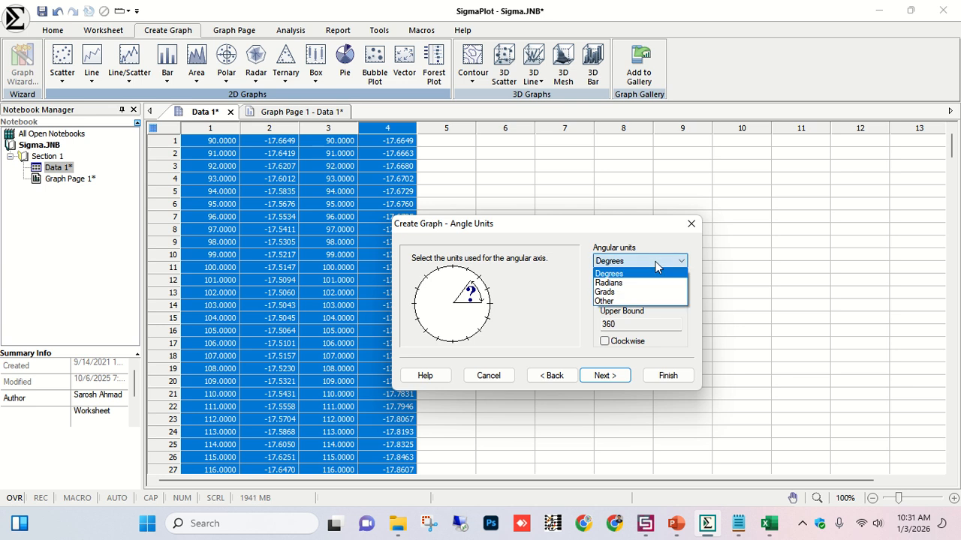
{"action": "left_click", "coordinate": [655, 266]}
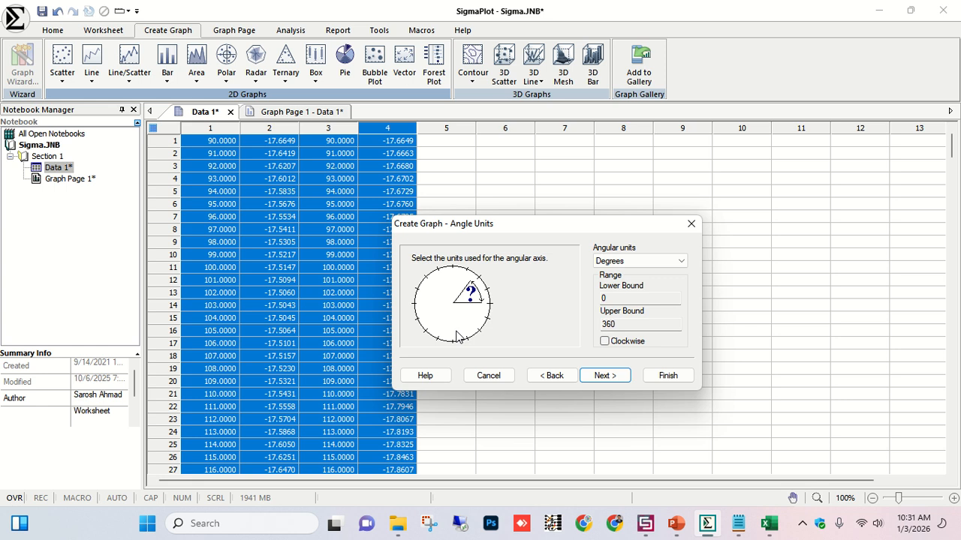
{"action": "left_click", "coordinate": [594, 379]}
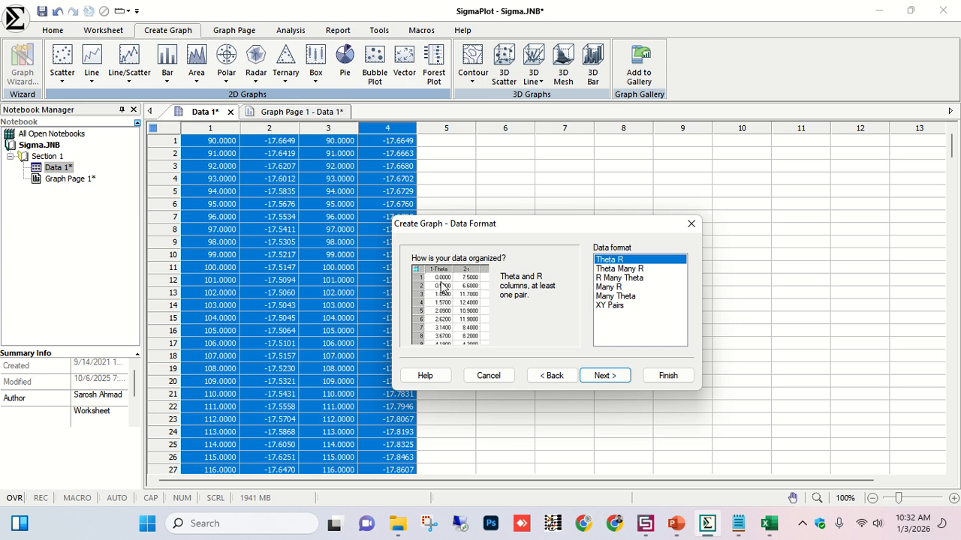
{"action": "left_click", "coordinate": [620, 374]}
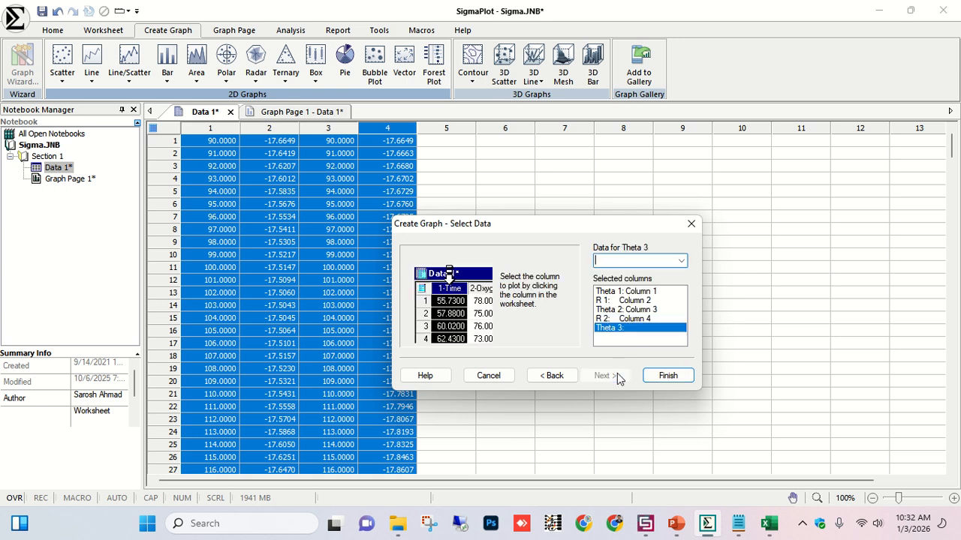
{"action": "left_click", "coordinate": [667, 375]}
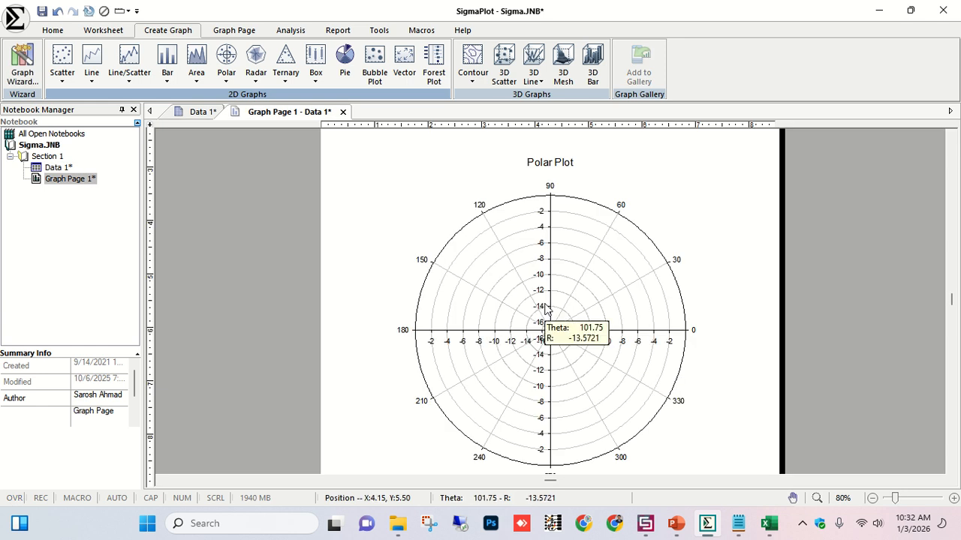
Set the radial axis scale to a constant range from -17.056357 to -25.
{"action": "scroll", "coordinate": [547, 323], "scroll_direction": "down", "scroll_amount": 1}
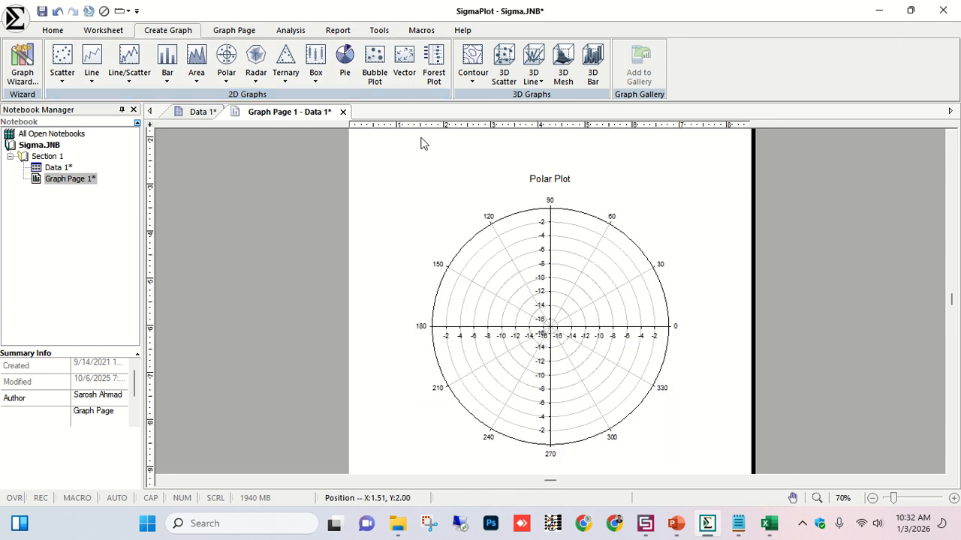
{"action": "scroll", "coordinate": [583, 321], "scroll_direction": "up", "scroll_amount": 2}
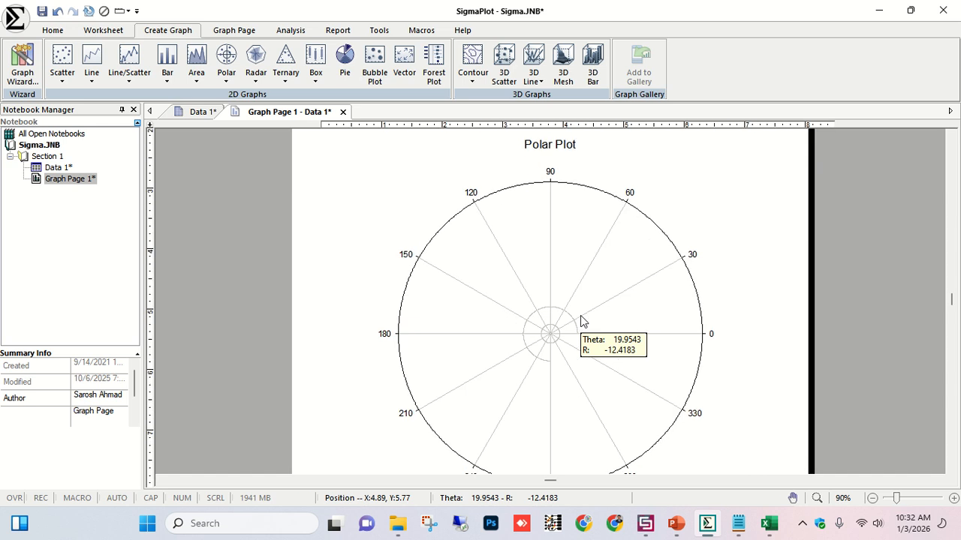
{"action": "scroll", "coordinate": [583, 321], "scroll_direction": "up", "scroll_amount": 1}
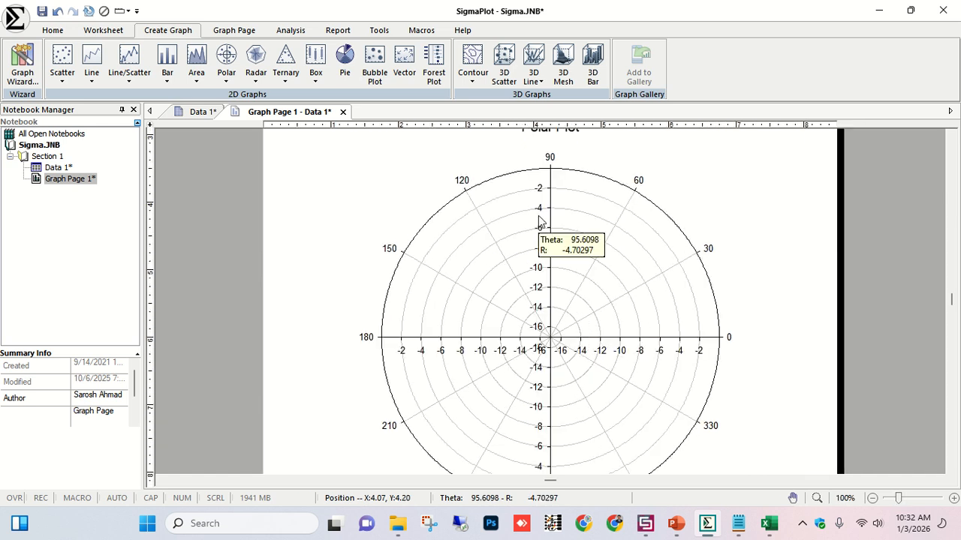
{"action": "scroll", "coordinate": [538, 216], "scroll_direction": "down", "scroll_amount": 2}
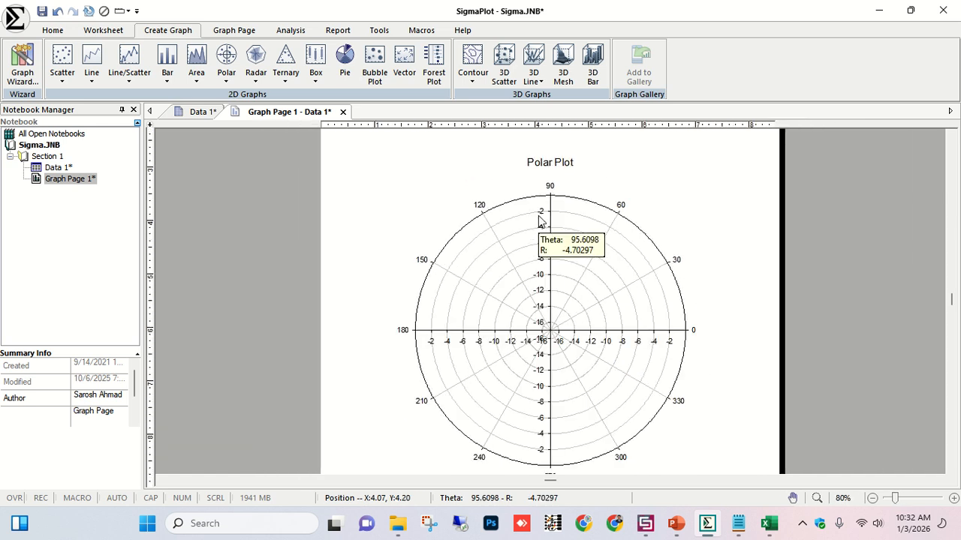
{"action": "mouse_move", "coordinate": [428, 6]}
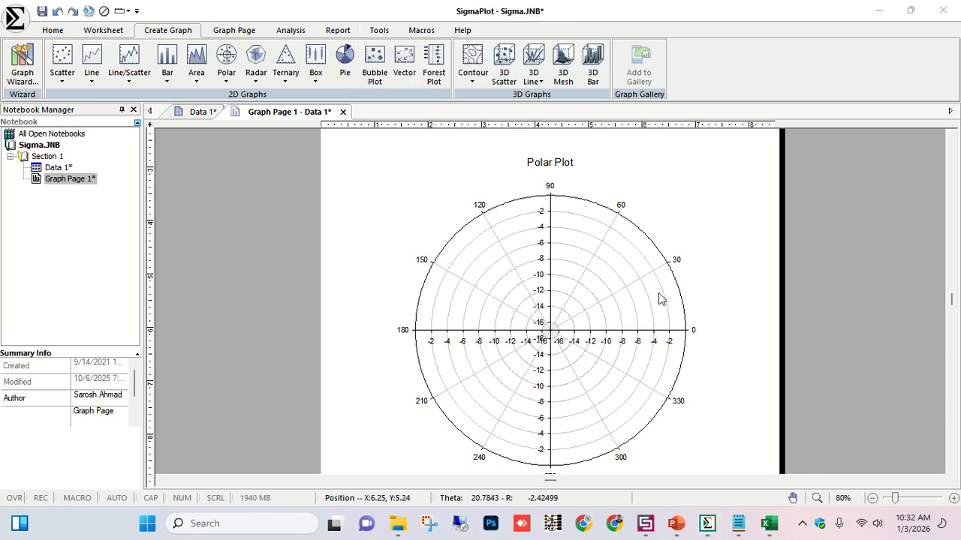
{"action": "double_click", "coordinate": [545, 246]}
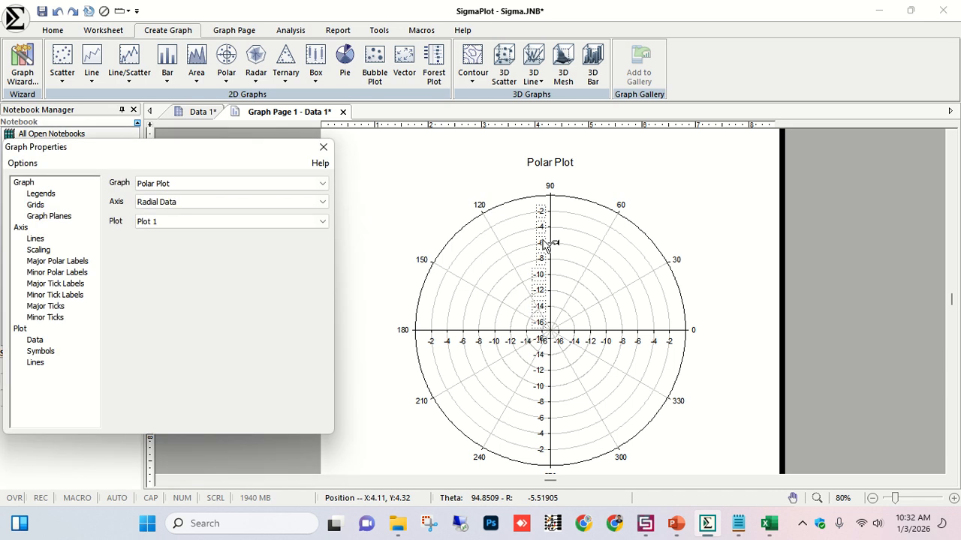
{"action": "left_click", "coordinate": [38, 250]}
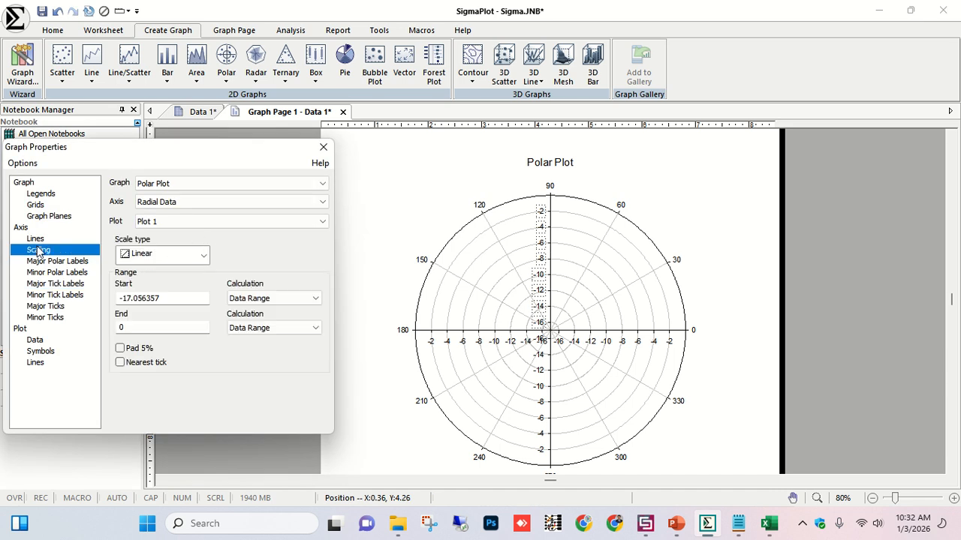
{"action": "left_click_drag", "start_coordinate": [187, 302], "coordinate": [115, 293]}
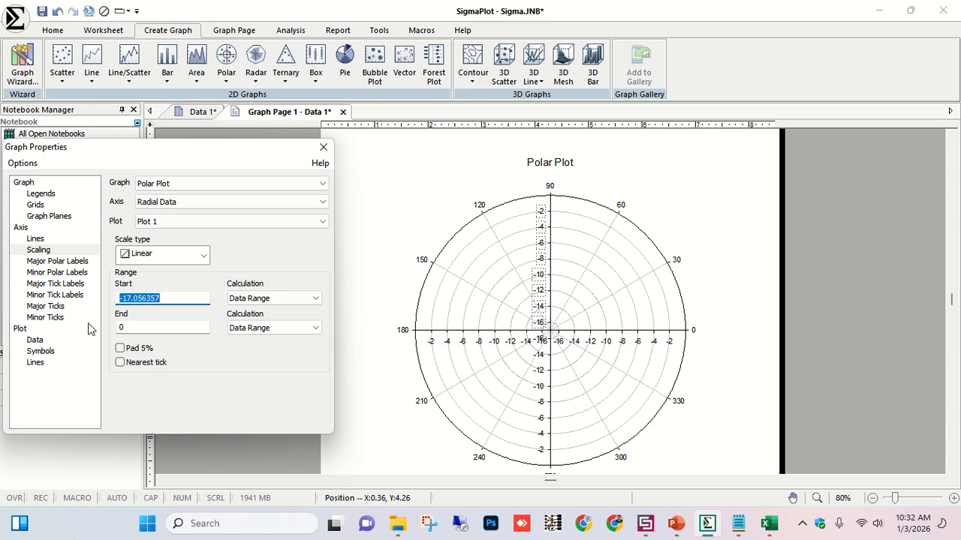
{"action": "left_click", "coordinate": [130, 325]}
{"action": "type", "text": "-17.056357"}
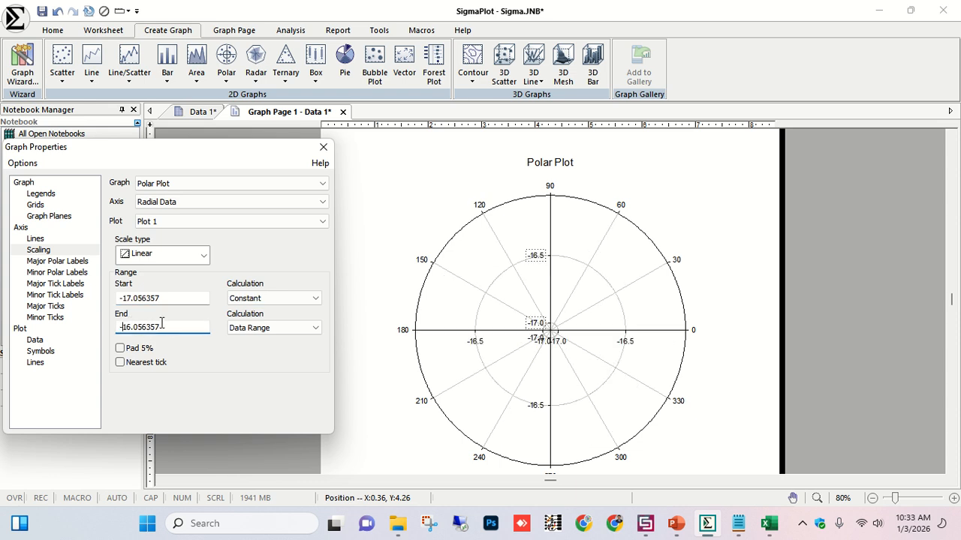
{"action": "type", "text": "25"}
{"action": "left_click", "coordinate": [168, 298]}
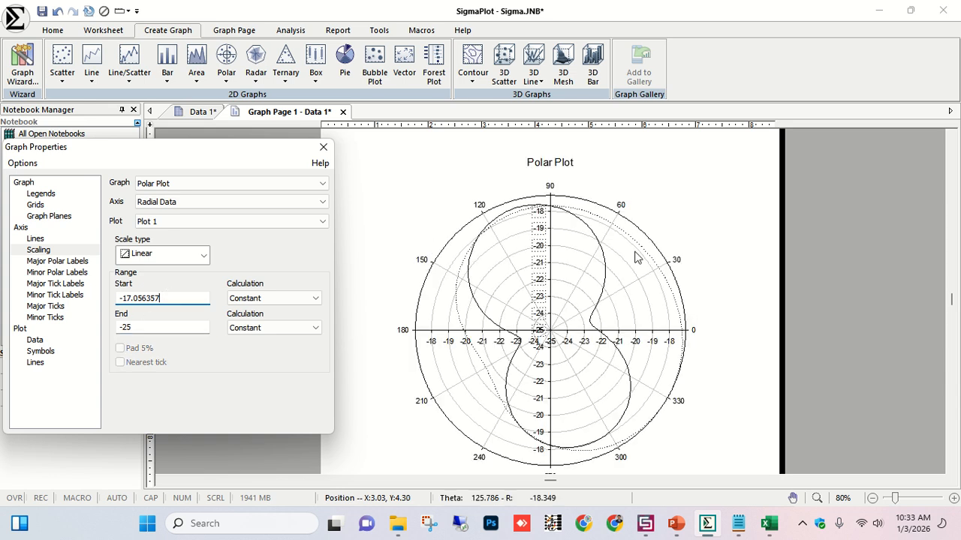
{"action": "left_click", "coordinate": [323, 146]}
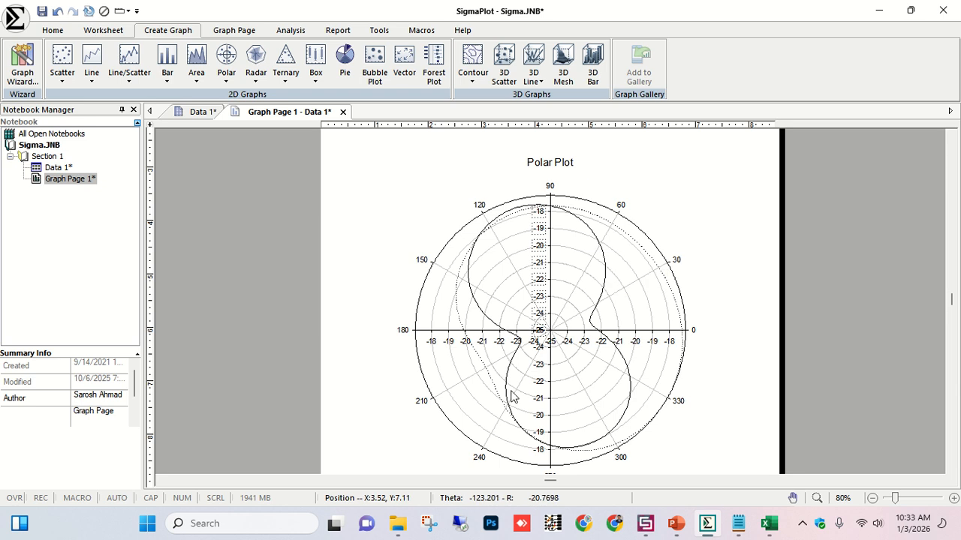
Delete the tick labels along the horizontal radial axis.
{"action": "scroll", "coordinate": [533, 364], "scroll_direction": "up", "scroll_amount": 1}
{"action": "left_click", "coordinate": [435, 352]}
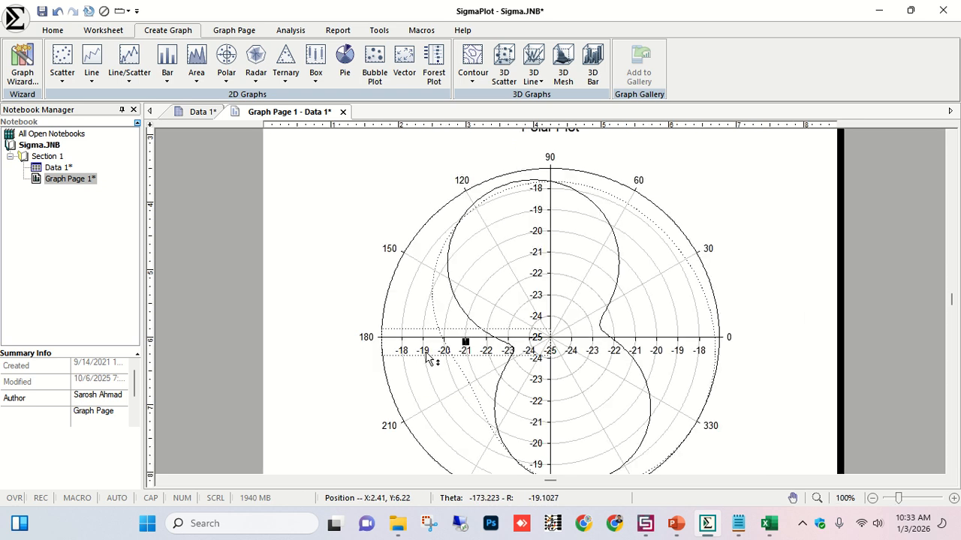
{"action": "left_click", "coordinate": [426, 352]}
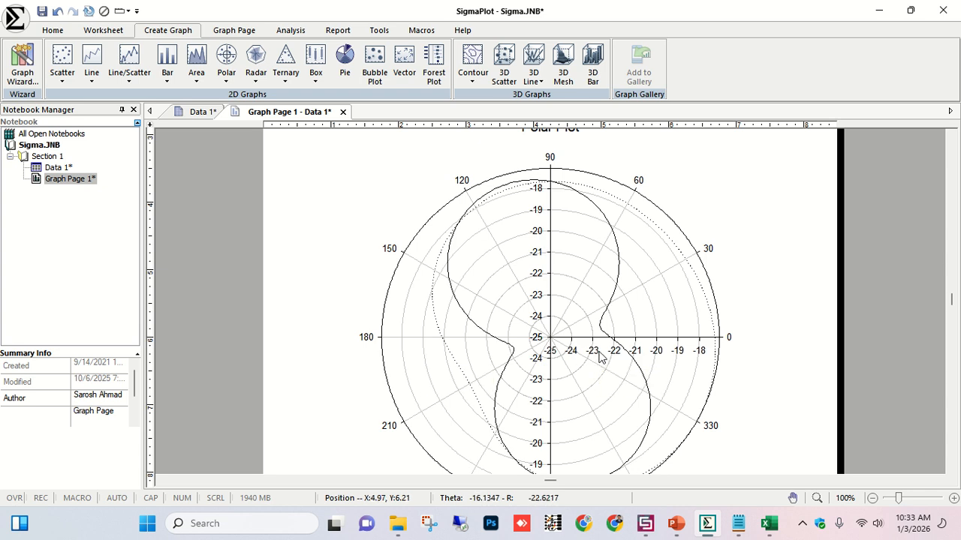
{"action": "left_click", "coordinate": [600, 357]}
{"action": "key", "text": "Delete"}
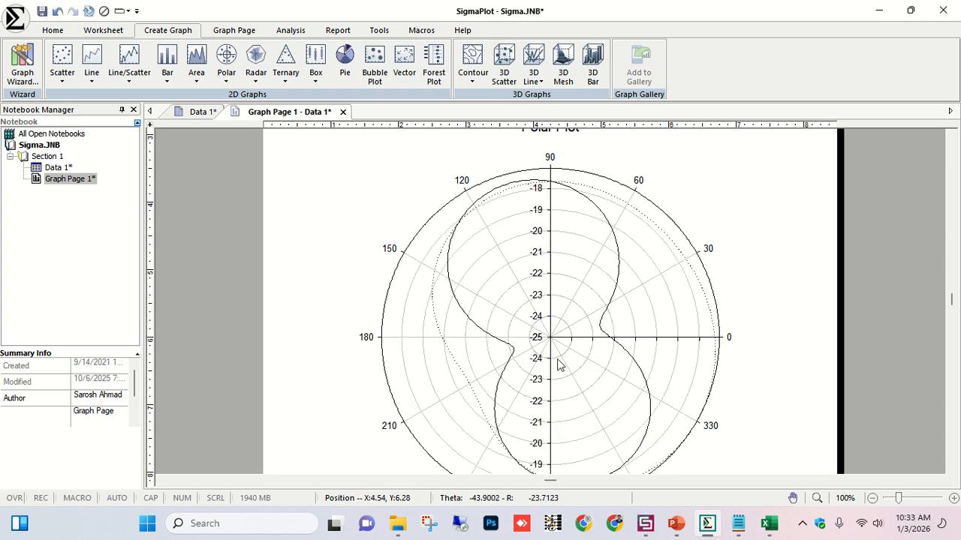
Select the whole polar graph and make its text bold.
{"action": "scroll", "coordinate": [544, 376], "scroll_direction": "down", "scroll_amount": 3}
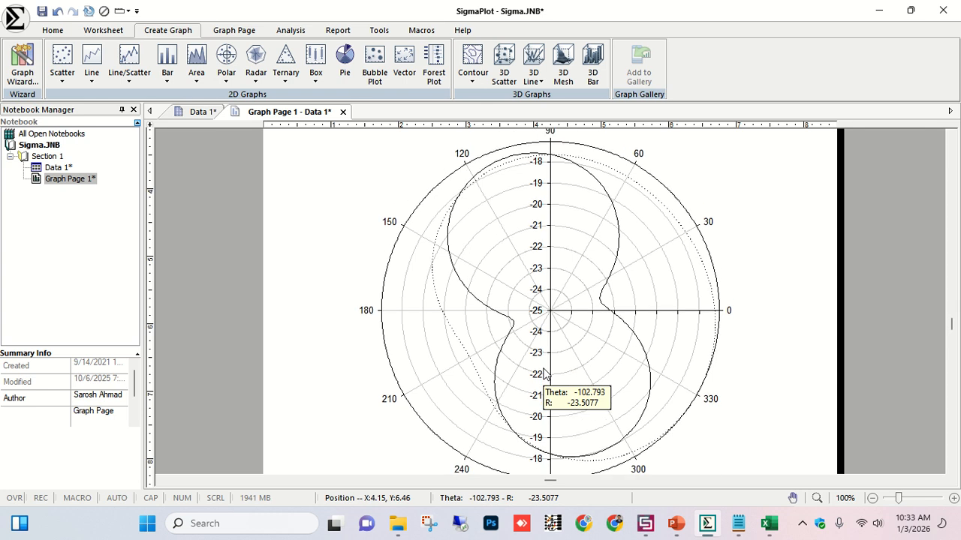
{"action": "left_click", "coordinate": [601, 184]}
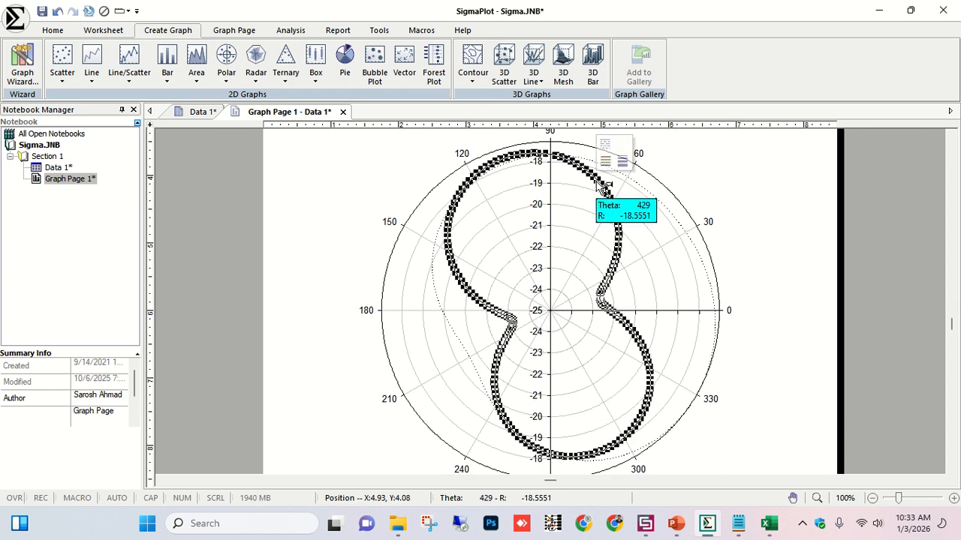
{"action": "left_click", "coordinate": [382, 187]}
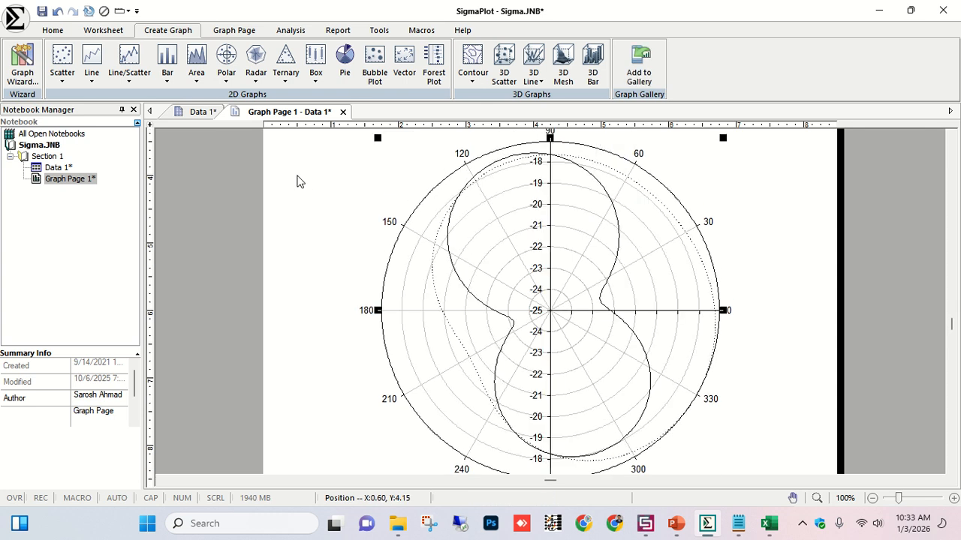
{"action": "scroll", "coordinate": [297, 195], "scroll_direction": "down", "scroll_amount": 1}
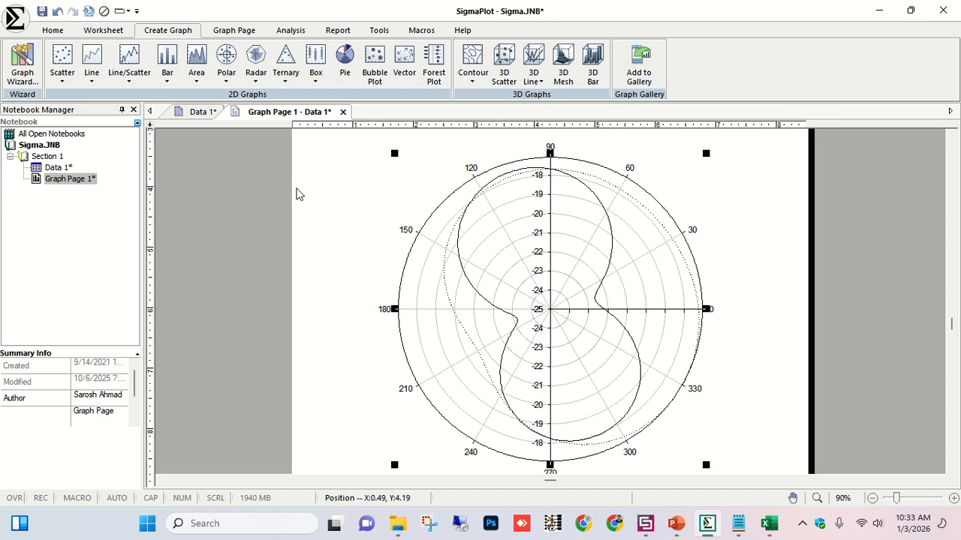
{"action": "left_click", "coordinate": [237, 32]}
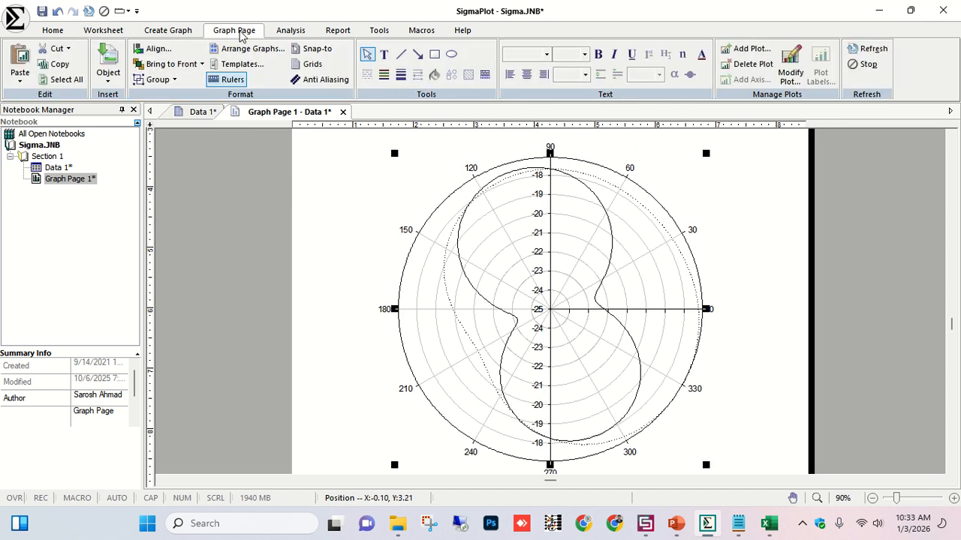
{"action": "left_click", "coordinate": [601, 57]}
{"action": "left_click", "coordinate": [717, 186]}
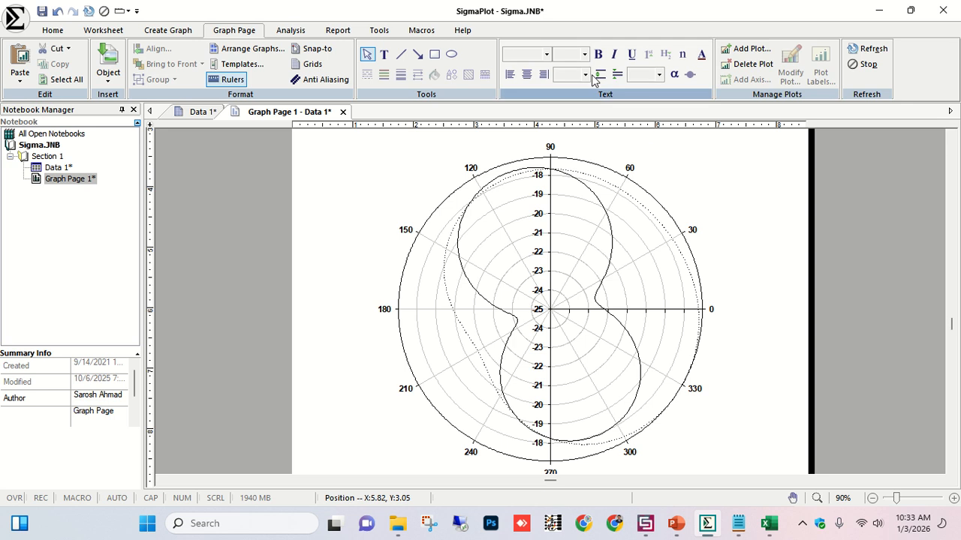
Change the angular axis labels' font to Times New Roman.
{"action": "left_click", "coordinate": [627, 166]}
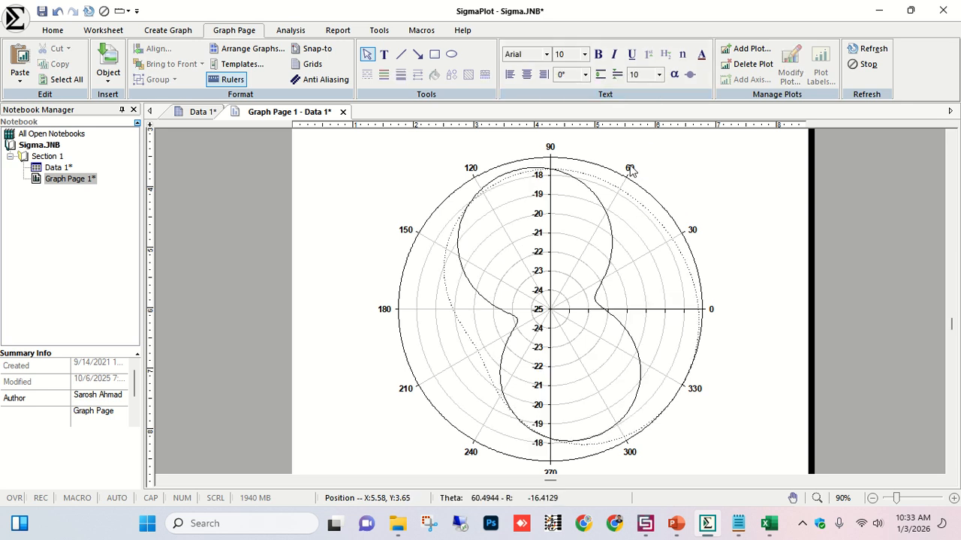
{"action": "left_click", "coordinate": [549, 60]}
{"action": "key", "text": "t"}
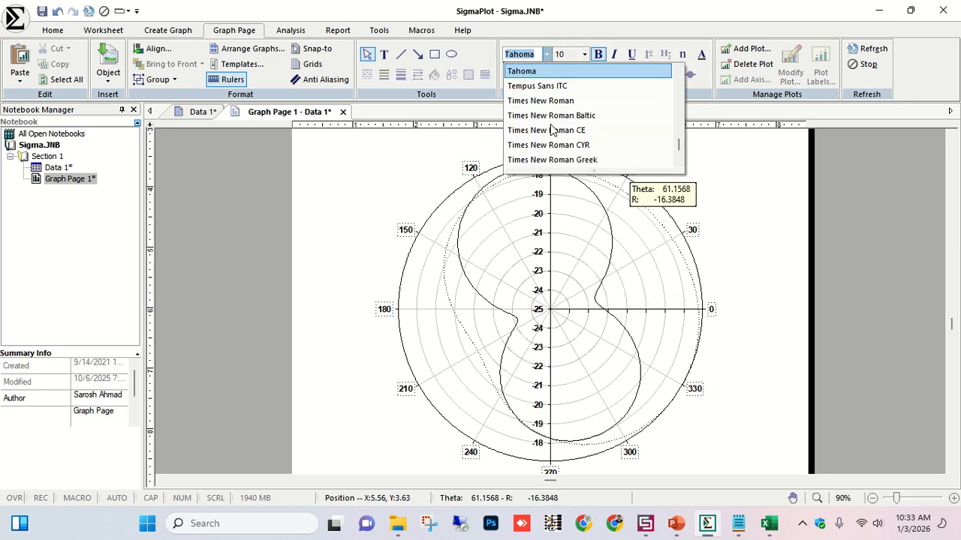
{"action": "key", "text": "Down"}
{"action": "key", "text": "Down"}
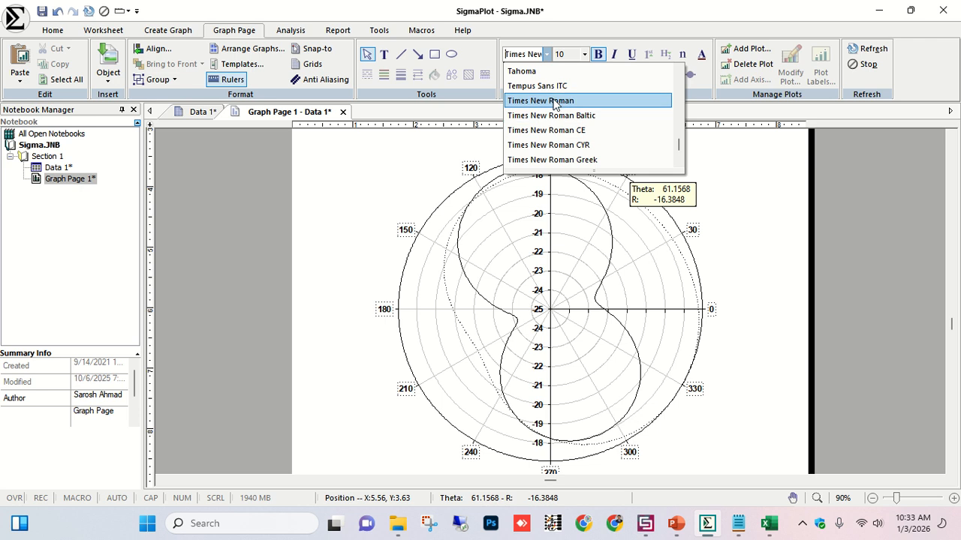
{"action": "left_click", "coordinate": [555, 101]}
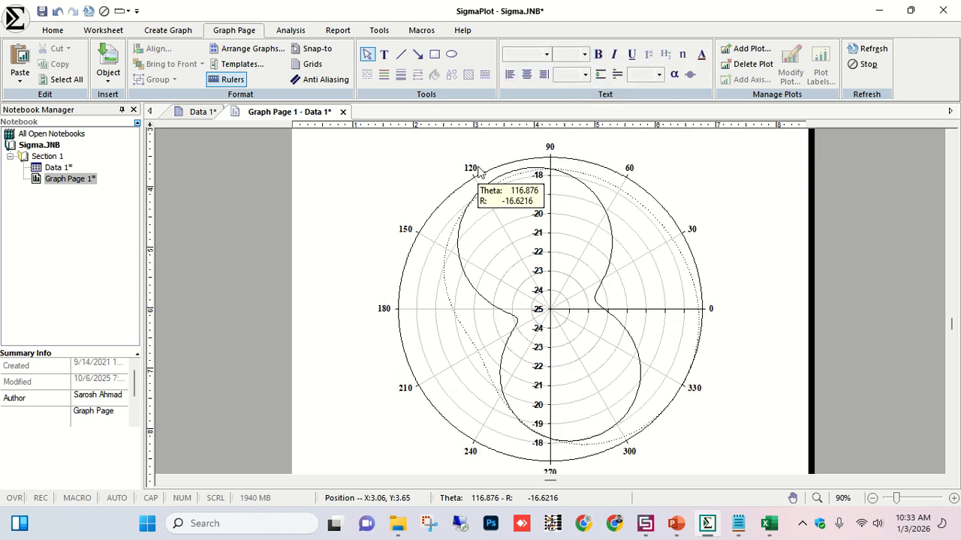
Select the radial axis tick labels and delete those on the upper half of the vertical radial axis.
{"action": "left_click", "coordinate": [539, 176]}
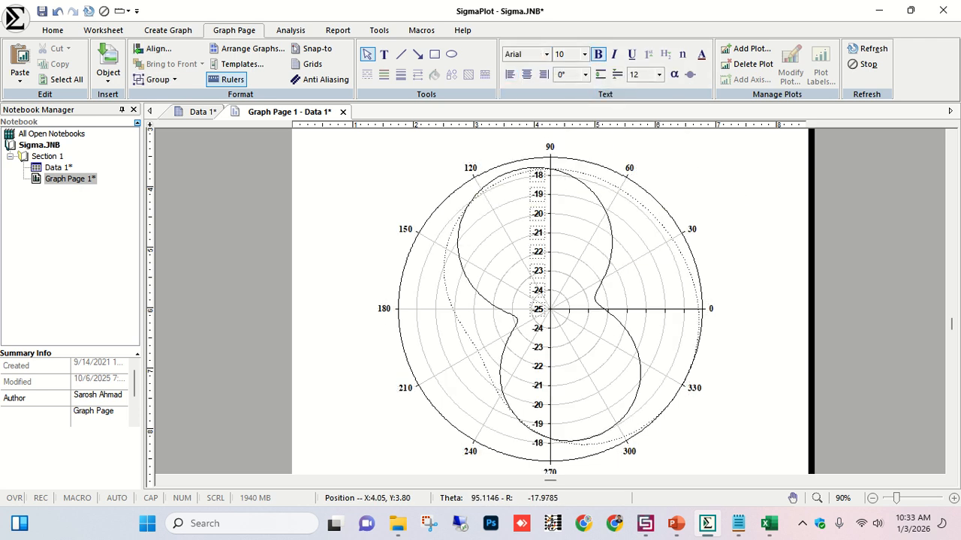
{"action": "left_click", "coordinate": [547, 54]}
{"action": "type", "text": "tim"}
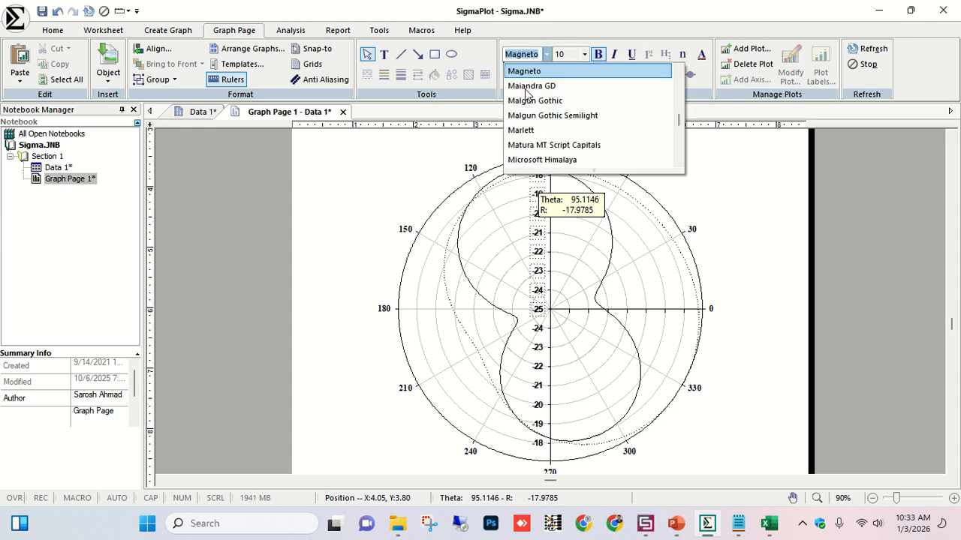
{"action": "type", "text": "tim"}
{"action": "left_click", "coordinate": [523, 71]}
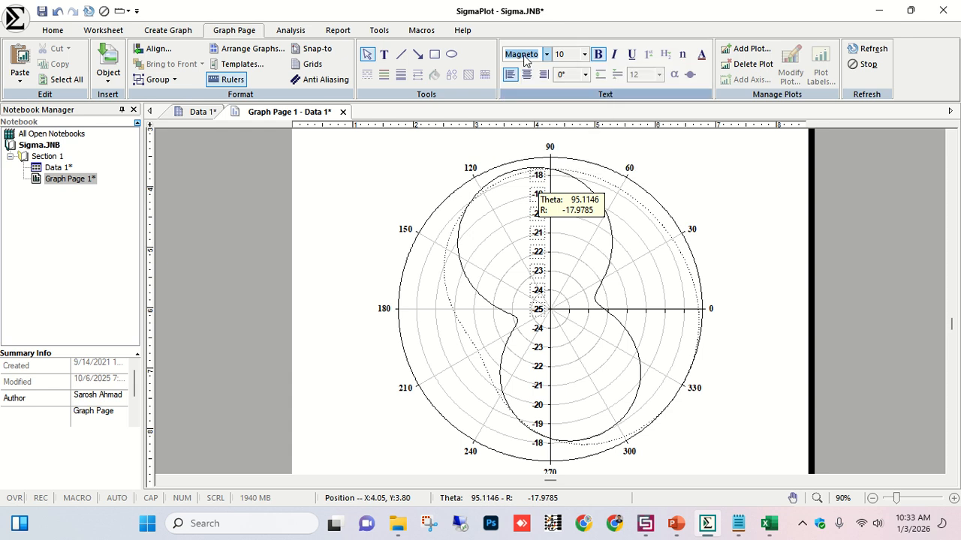
{"action": "key", "text": "Delete"}
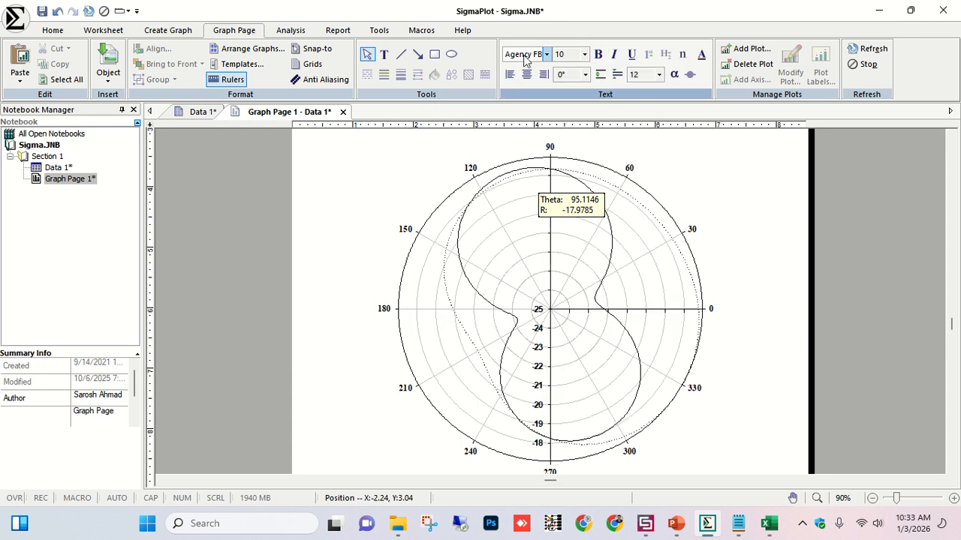
{"action": "left_click", "coordinate": [546, 54]}
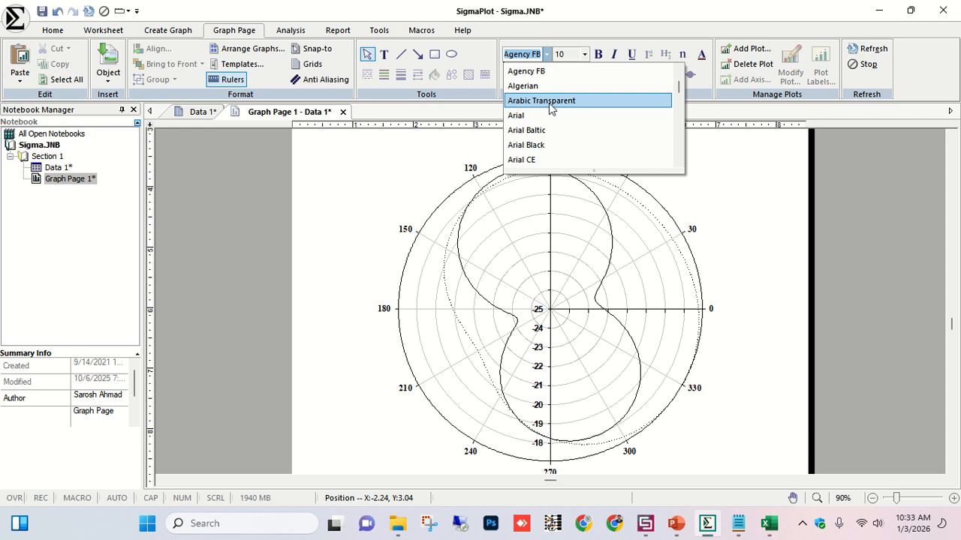
{"action": "key", "text": "t"}
{"action": "left_click", "coordinate": [550, 102]}
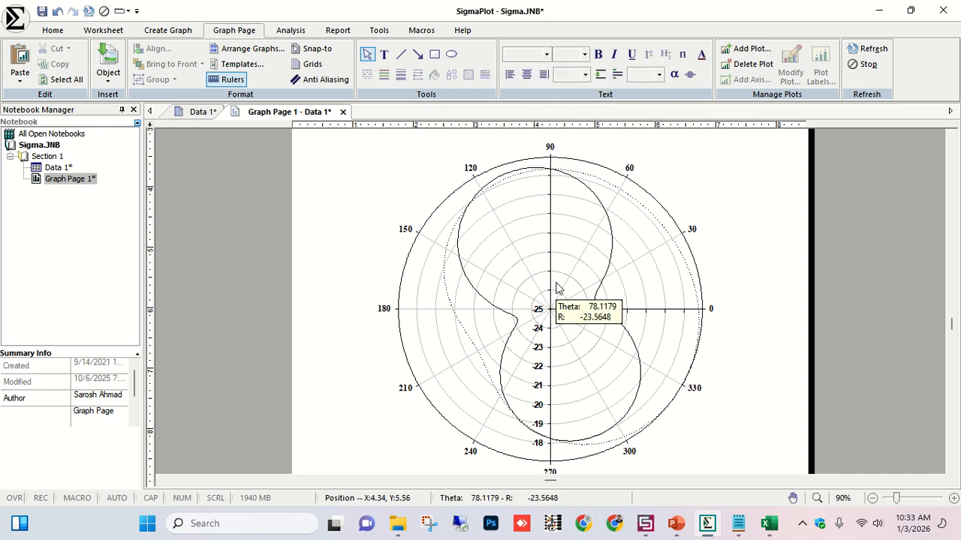
Set the solid curve's line colour to dark red and give it a heavier line thickness.
{"action": "left_click", "coordinate": [464, 237]}
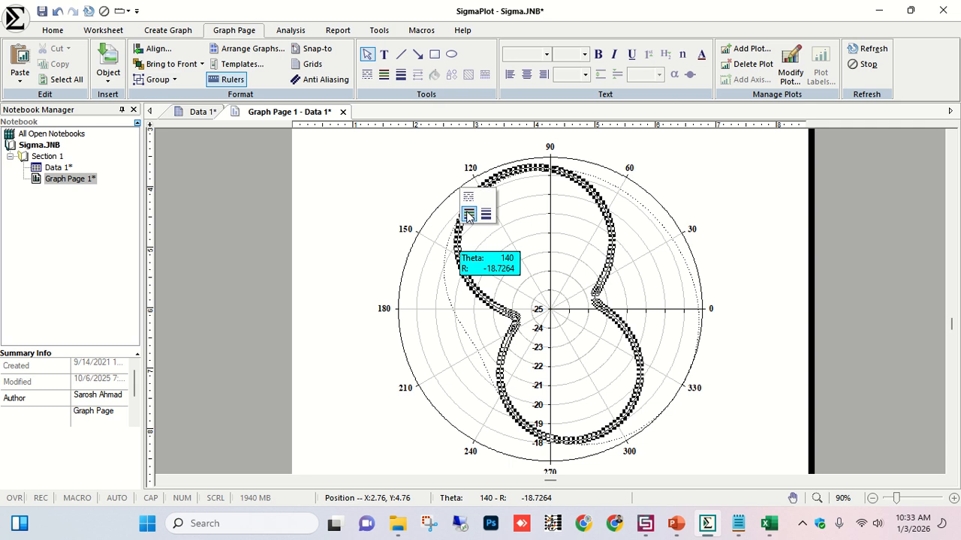
{"action": "left_click", "coordinate": [467, 214]}
{"action": "left_click", "coordinate": [523, 246]}
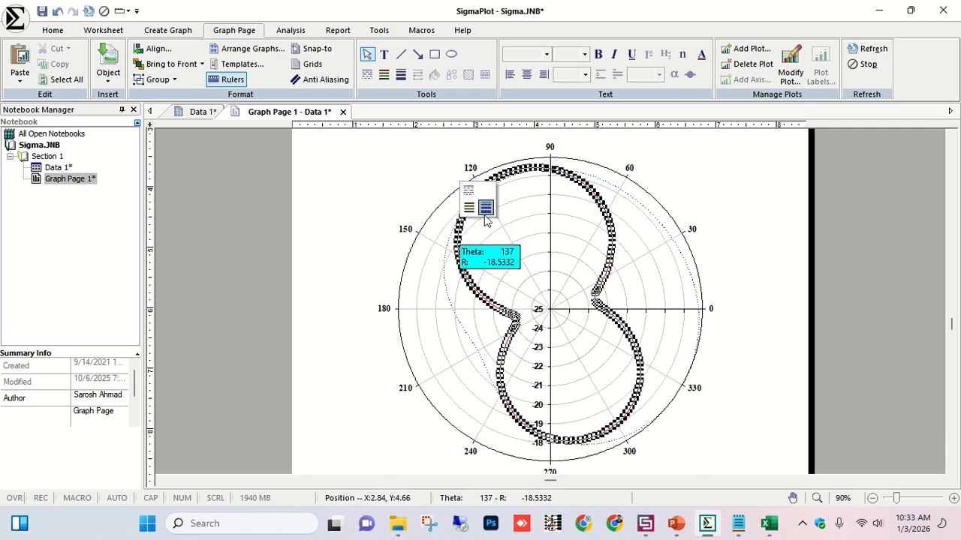
{"action": "left_click", "coordinate": [486, 209]}
{"action": "left_click", "coordinate": [538, 287]}
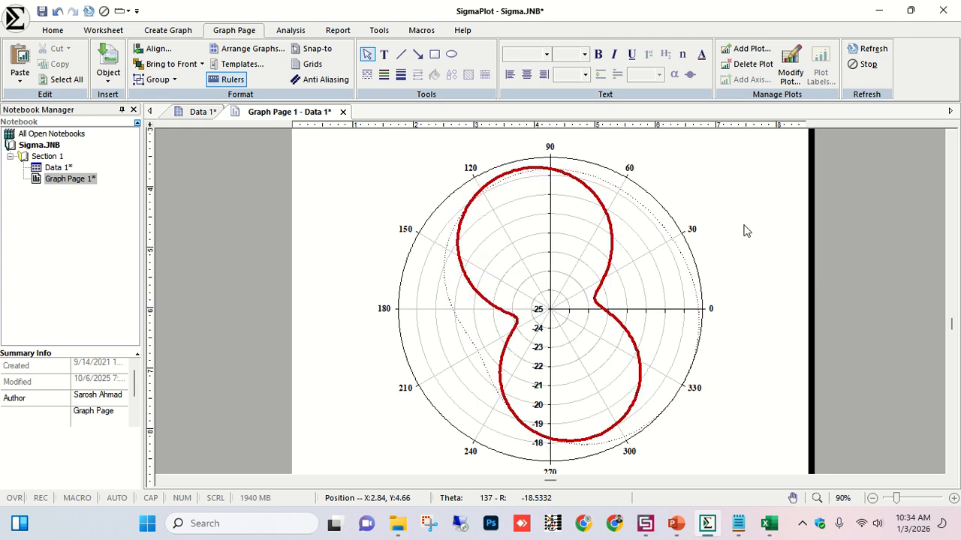
Colour the dotted curve blue and set its line thickness to 3 pt.
{"action": "left_click", "coordinate": [450, 270]}
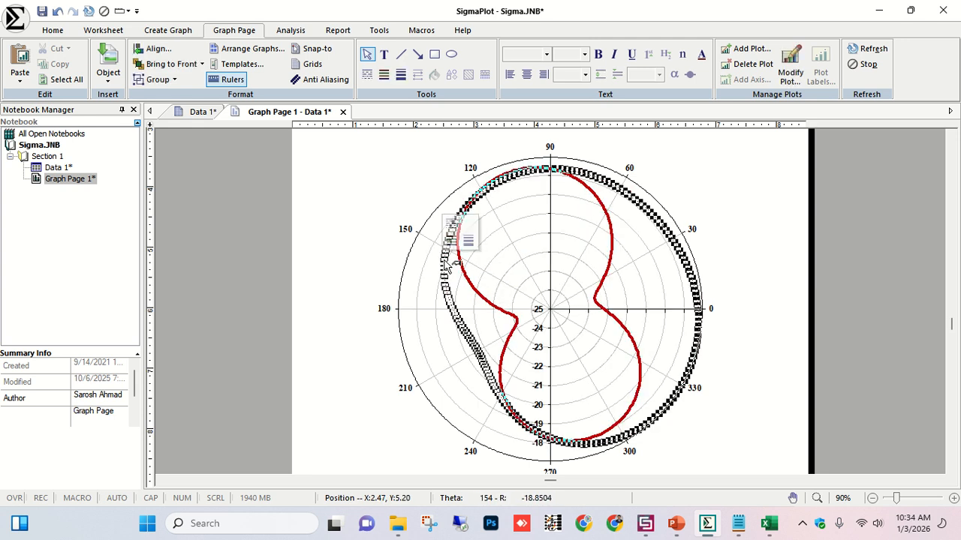
{"action": "left_click", "coordinate": [451, 240]}
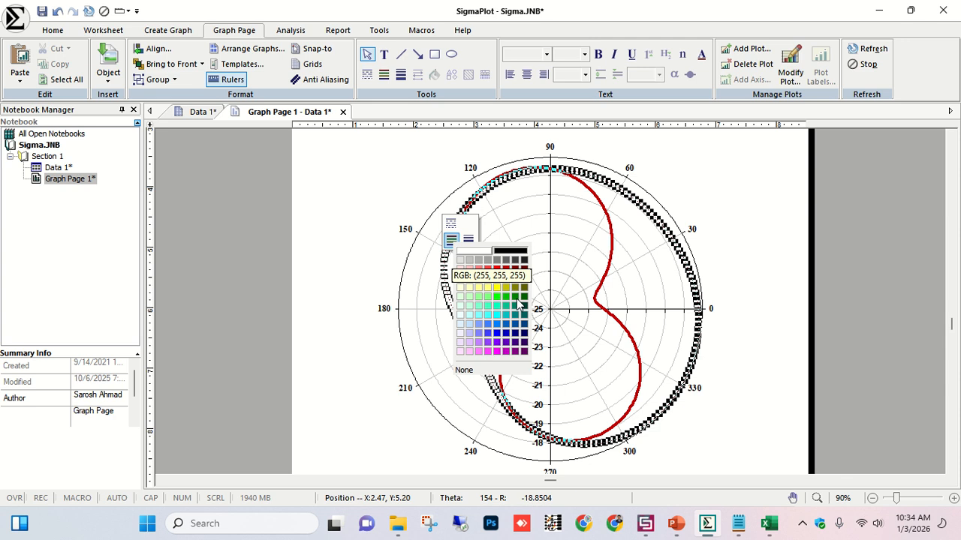
{"action": "left_click", "coordinate": [497, 334]}
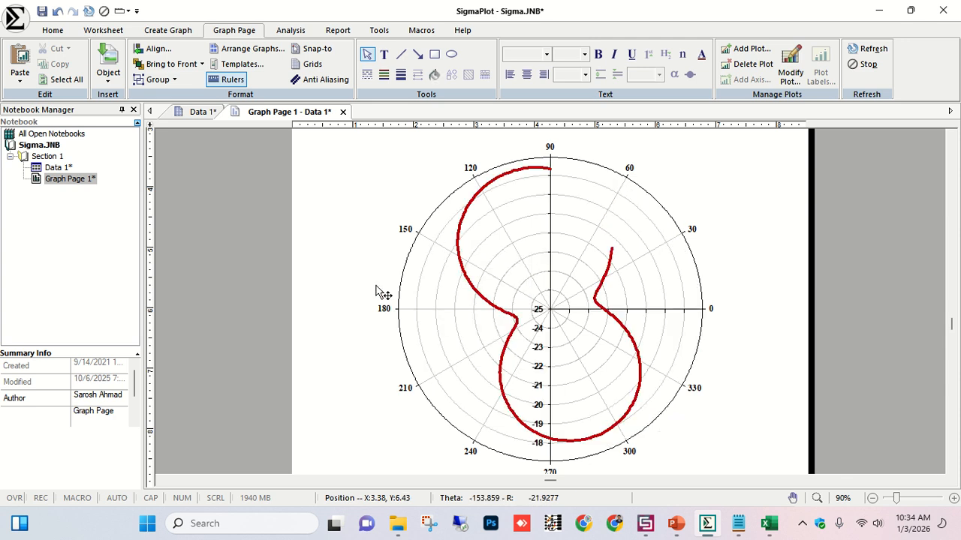
{"action": "left_click", "coordinate": [446, 272]}
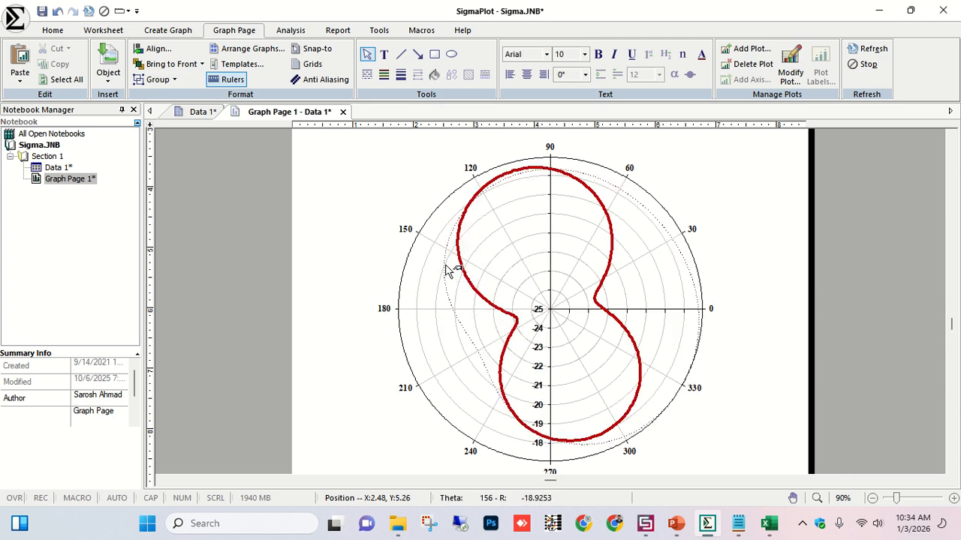
{"action": "left_click", "coordinate": [457, 234]}
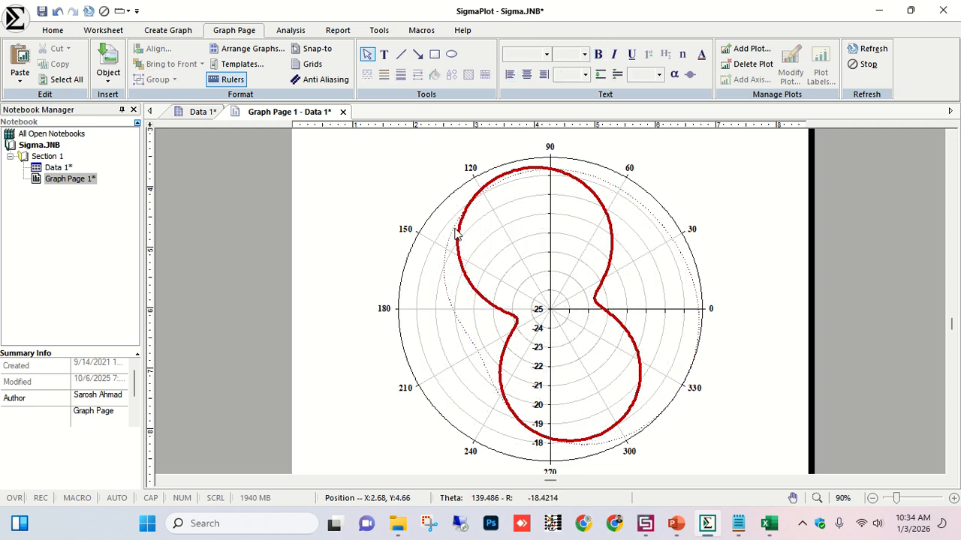
{"action": "left_click", "coordinate": [480, 209]}
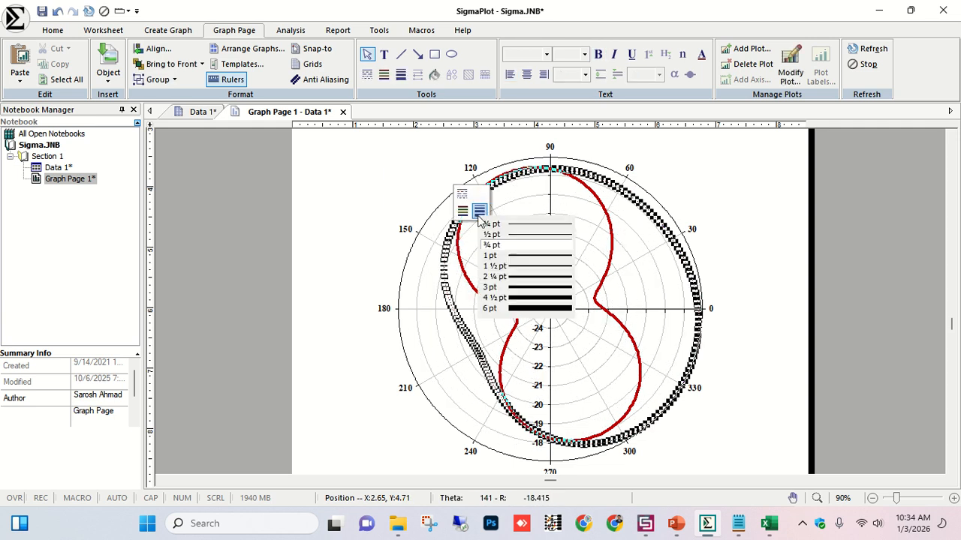
{"action": "left_click", "coordinate": [516, 286]}
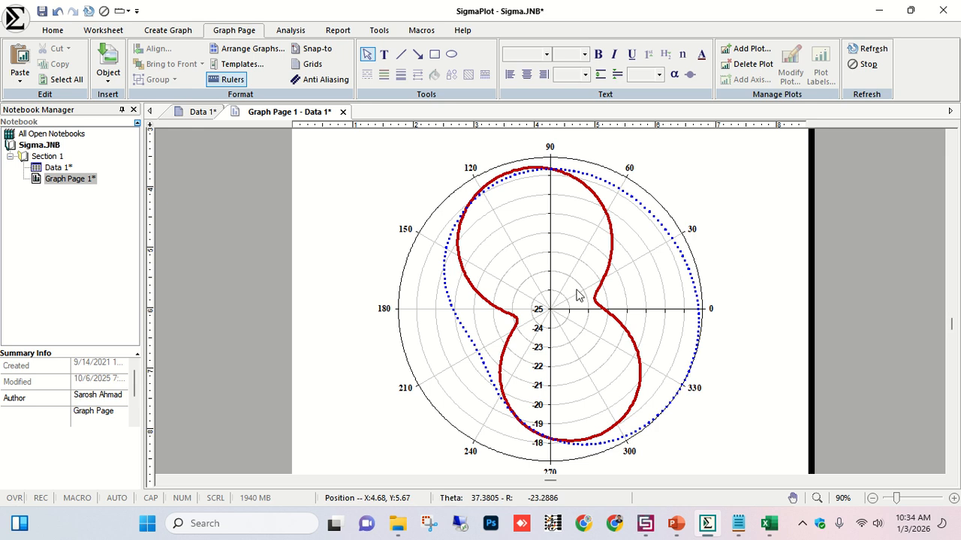
Change the blue curve's line style to dashed.
{"action": "left_click", "coordinate": [442, 266]}
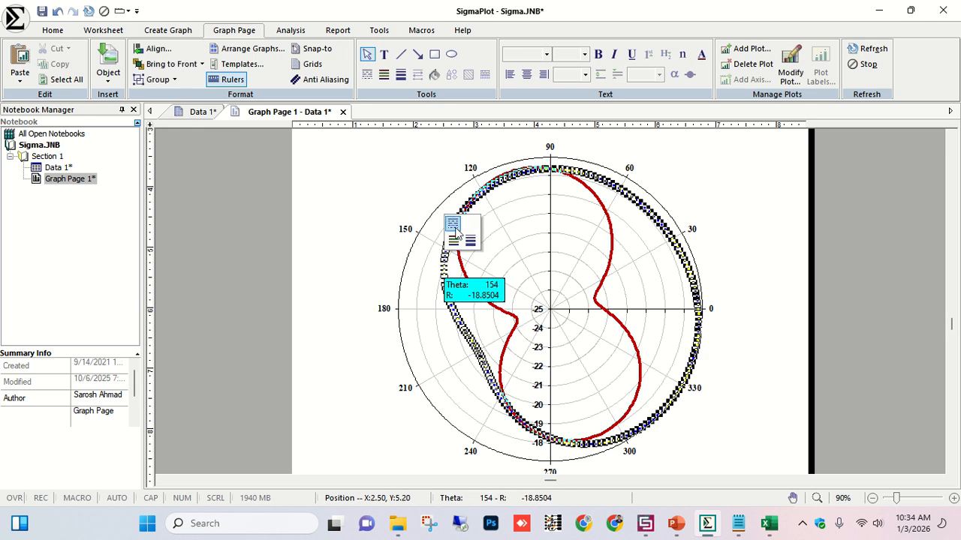
{"action": "left_click", "coordinate": [452, 240]}
{"action": "left_click", "coordinate": [475, 257]}
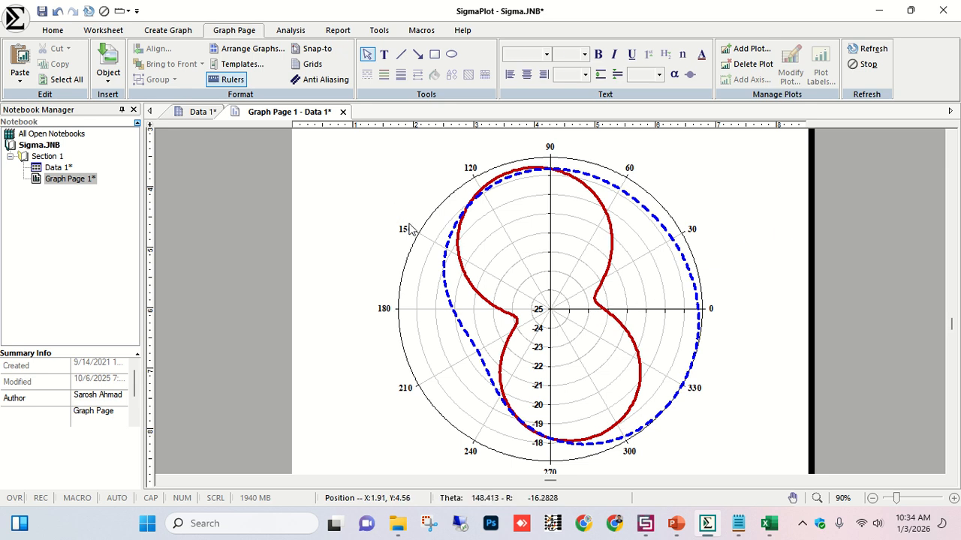
Set the angular axis labels' font size to 18.
{"action": "left_click", "coordinate": [405, 229]}
{"action": "left_click", "coordinate": [585, 55]}
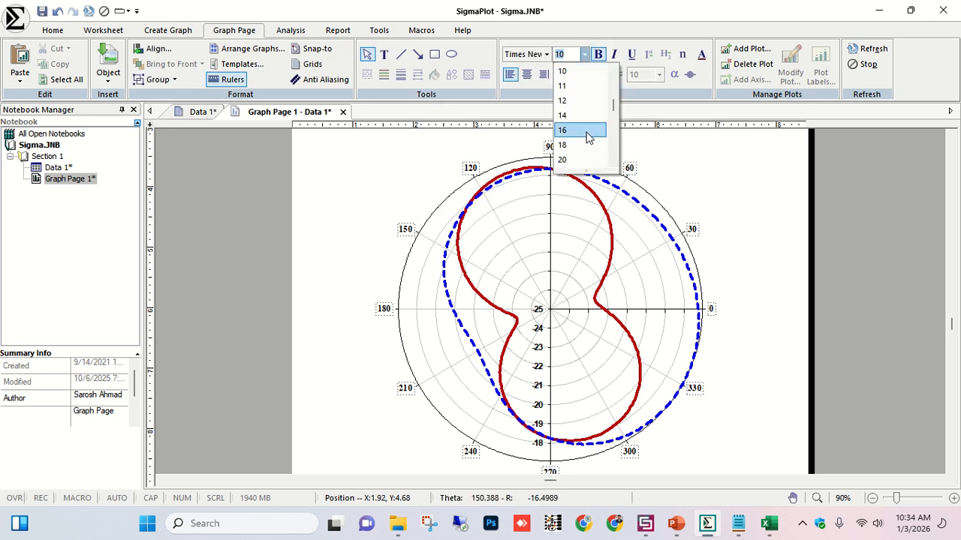
{"action": "left_click", "coordinate": [581, 143]}
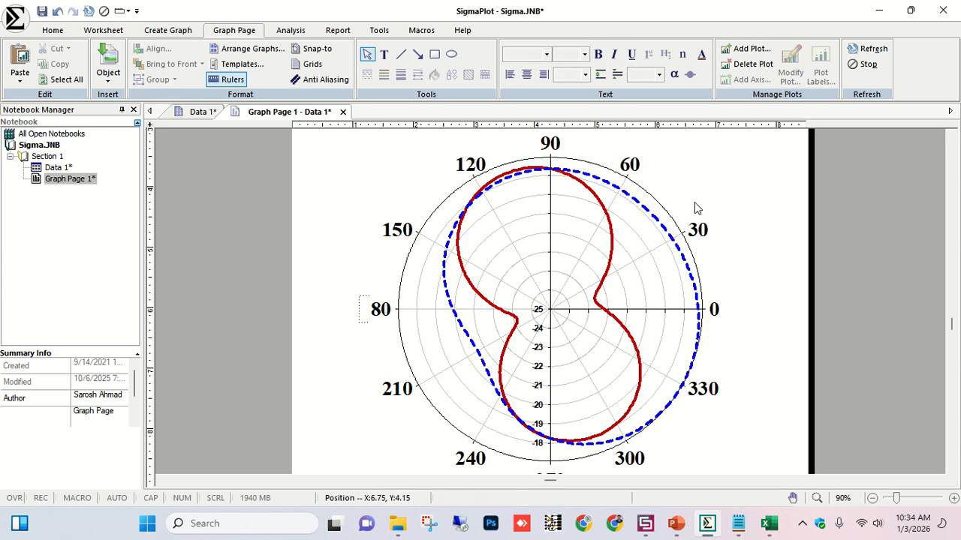
{"action": "left_click", "coordinate": [566, 225]}
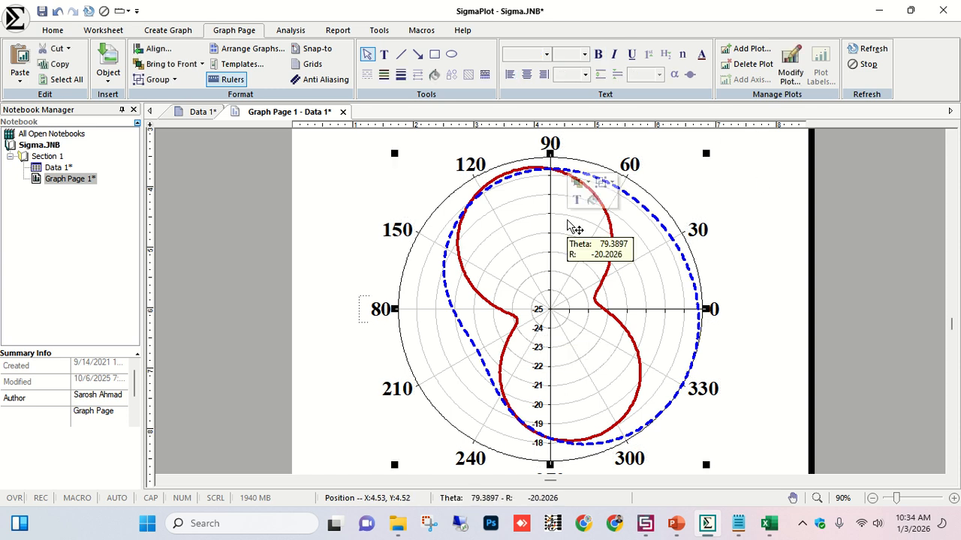
{"action": "left_click", "coordinate": [519, 230]}
{"action": "left_click", "coordinate": [507, 224]}
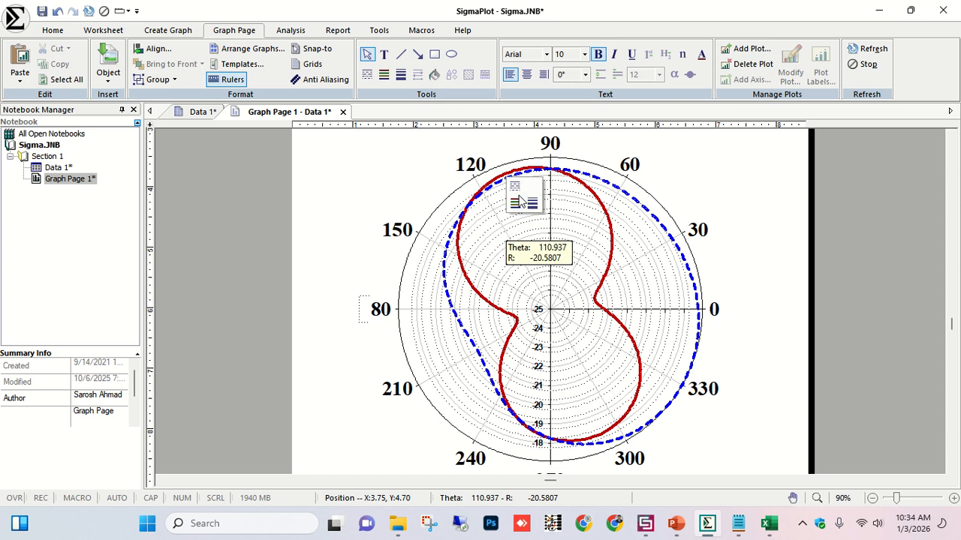
{"action": "left_click", "coordinate": [518, 205]}
{"action": "left_click", "coordinate": [527, 224]}
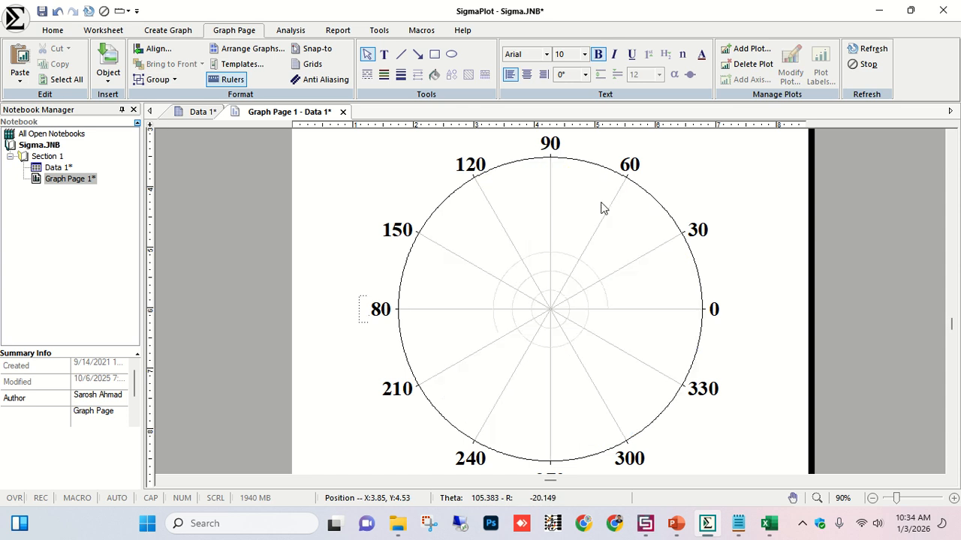
{"action": "left_click", "coordinate": [551, 217]}
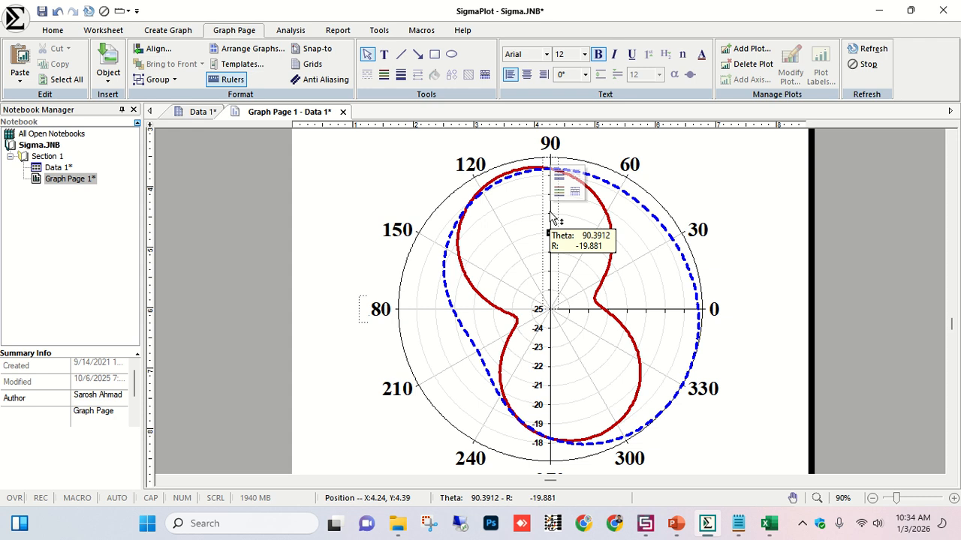
{"action": "left_click", "coordinate": [560, 192]}
{"action": "left_click", "coordinate": [573, 217]}
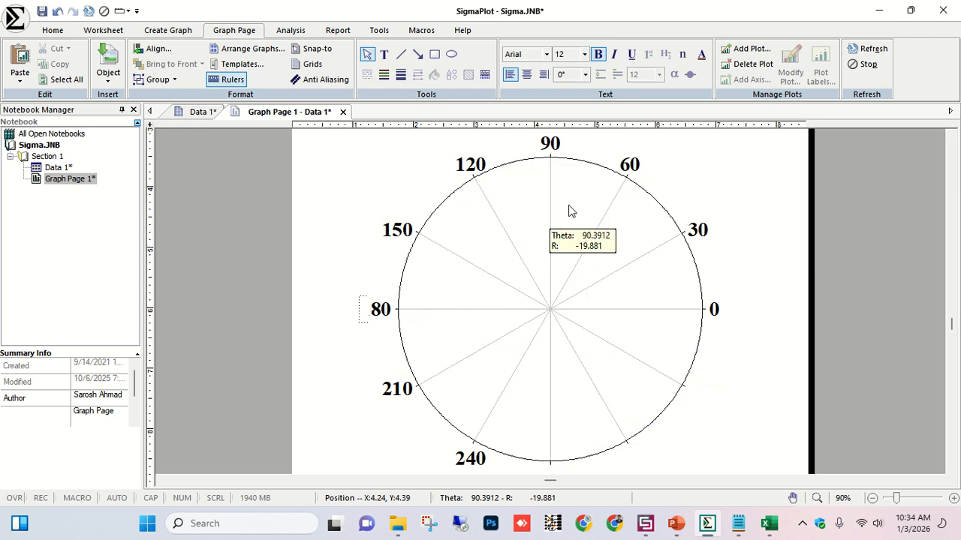
{"action": "left_click", "coordinate": [717, 180]}
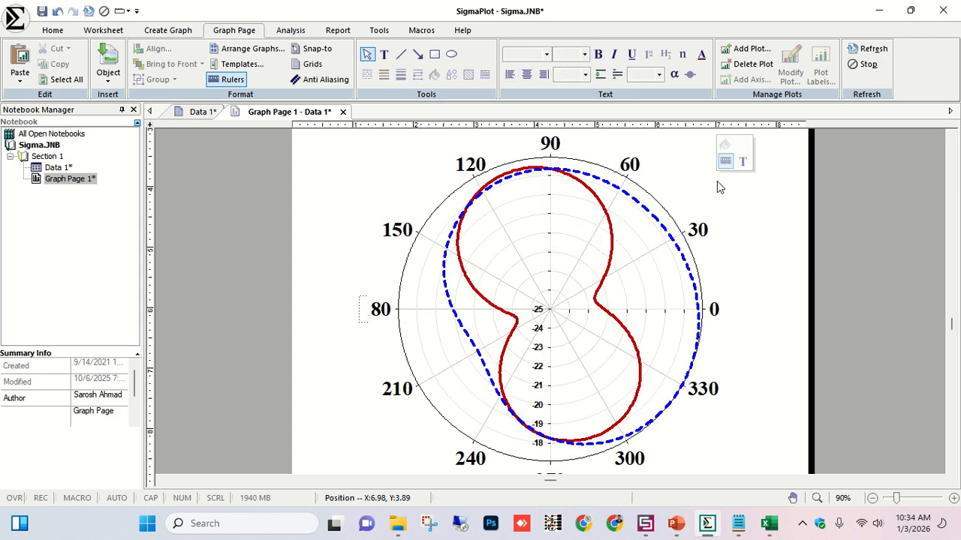
{"action": "left_click", "coordinate": [547, 361]}
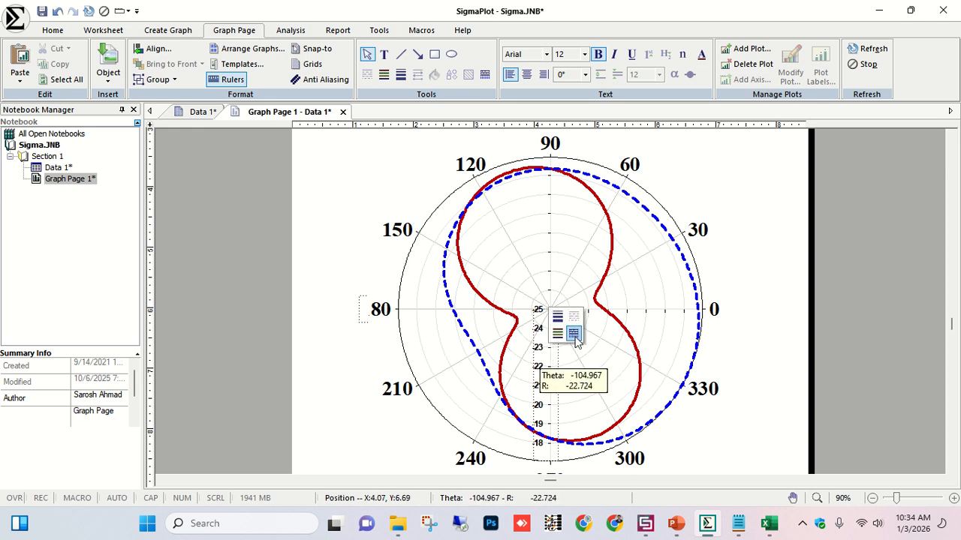
{"action": "left_click", "coordinate": [575, 338]}
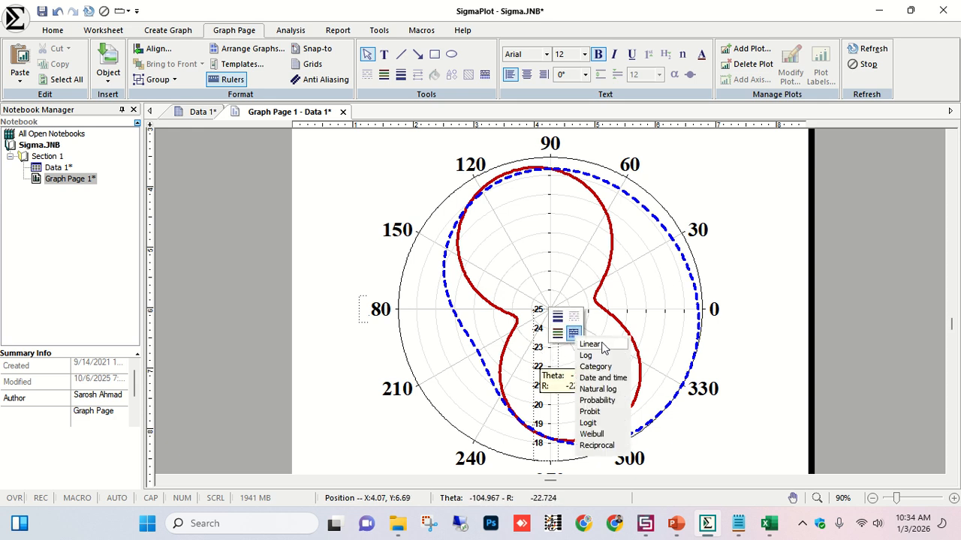
{"action": "key", "text": "Escape"}
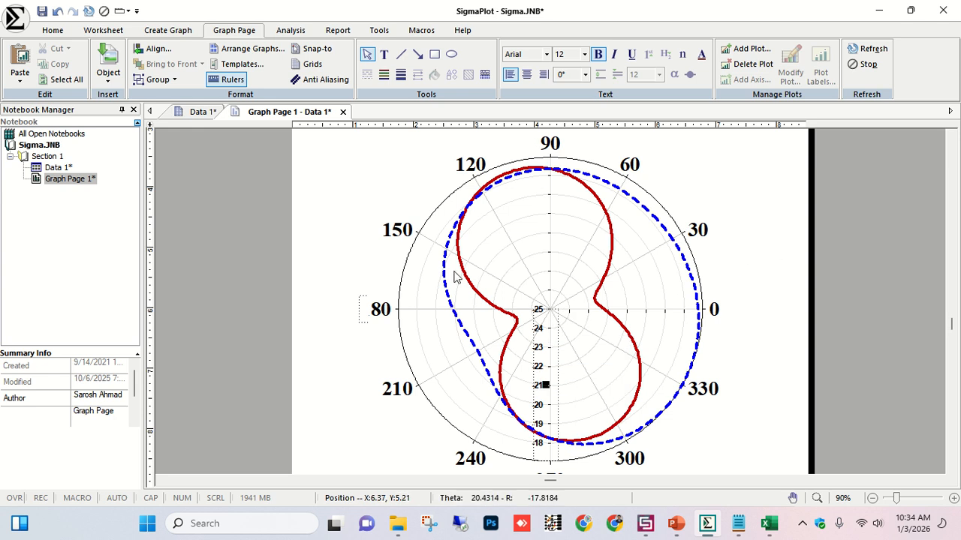
Increase the line thickness of both the dashed blue curve and the solid red curve.
{"action": "scroll", "coordinate": [542, 305], "scroll_direction": "down", "scroll_amount": 3}
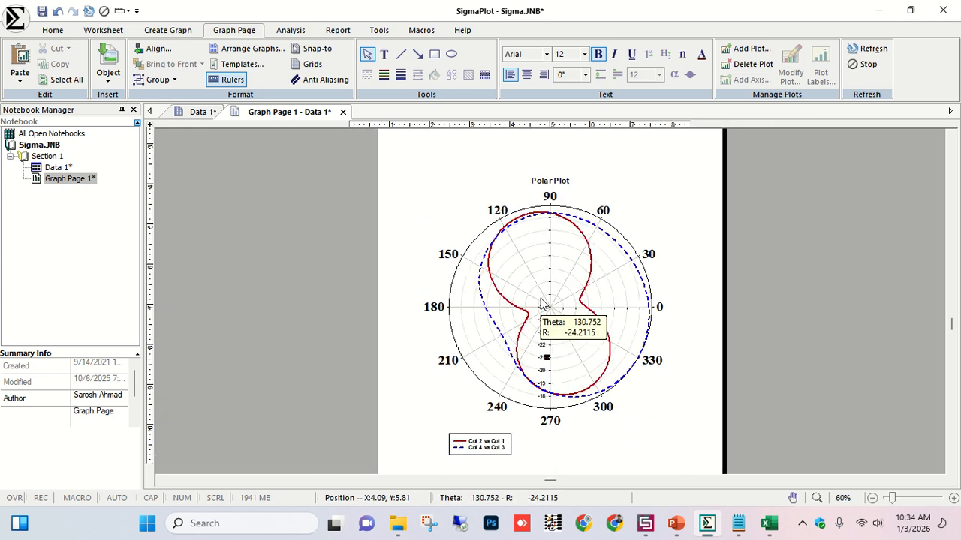
{"action": "left_click", "coordinate": [649, 291]}
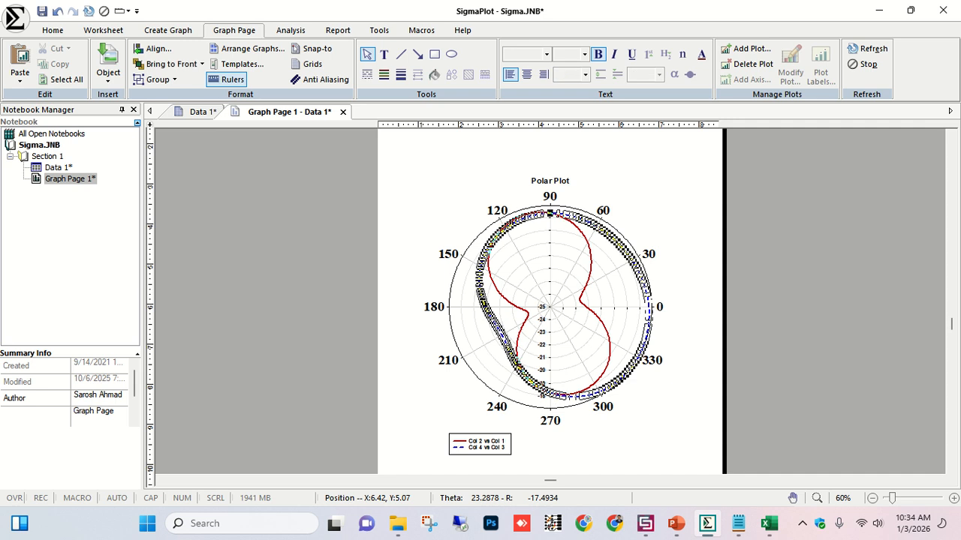
{"action": "left_click", "coordinate": [664, 250]}
{"action": "left_click", "coordinate": [712, 328]}
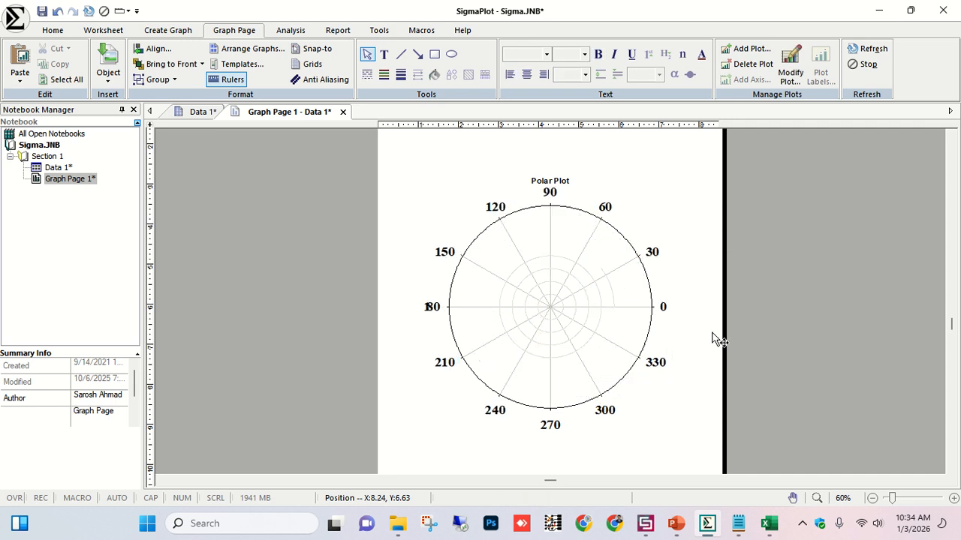
{"action": "left_click", "coordinate": [582, 304]}
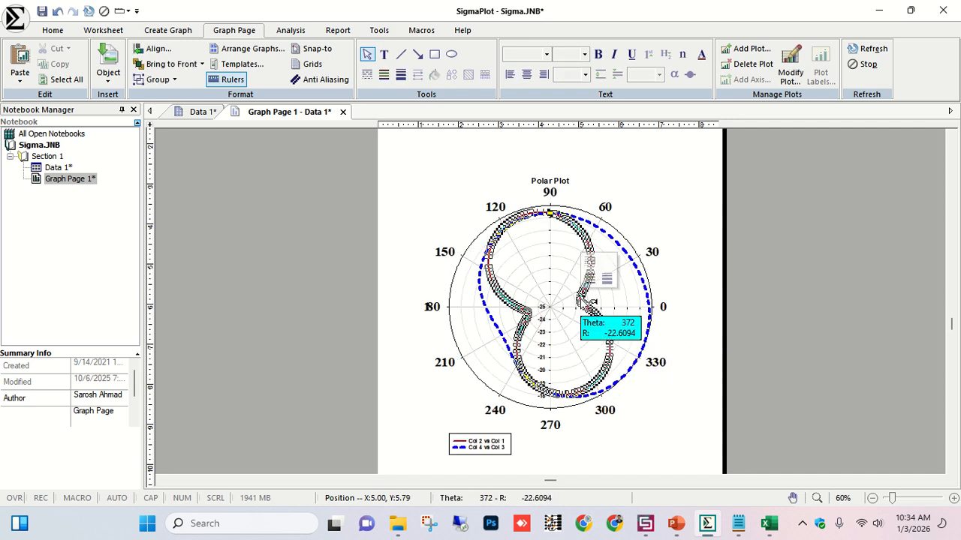
{"action": "left_click", "coordinate": [607, 277]}
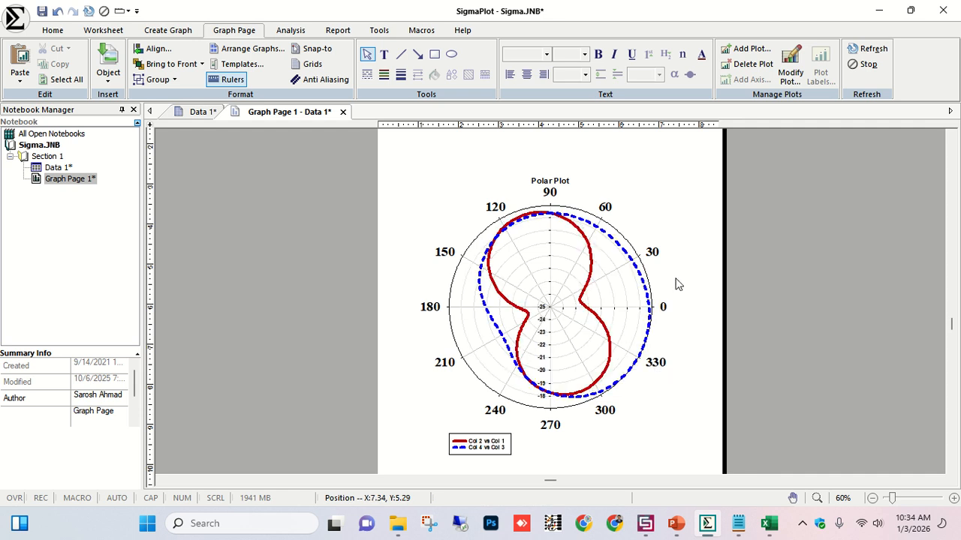
{"action": "left_click", "coordinate": [676, 280]}
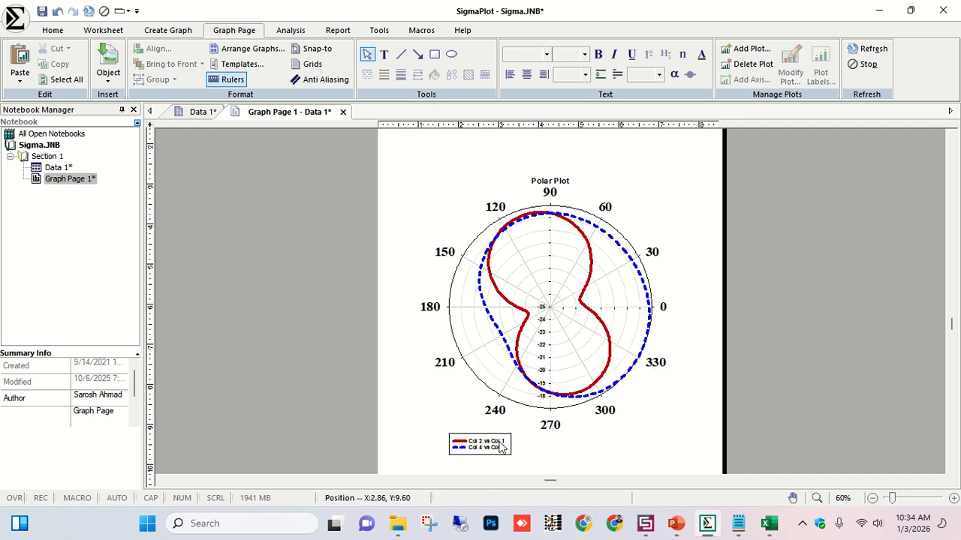
Move the legend into the middle of the polar plot and delete the Polar Plot title.
{"action": "left_click_drag", "start_coordinate": [501, 445], "coordinate": [568, 309]}
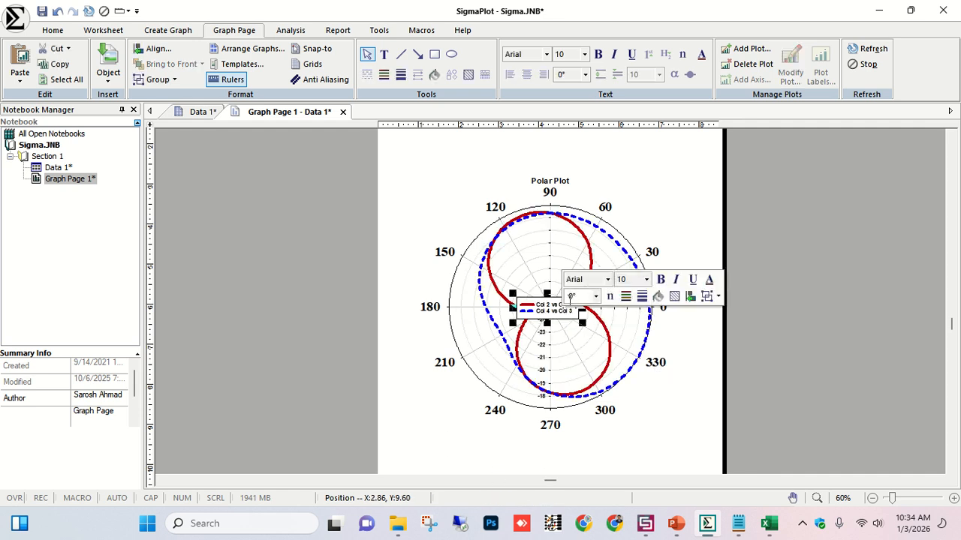
{"action": "left_click", "coordinate": [550, 181]}
{"action": "key", "text": "Delete"}
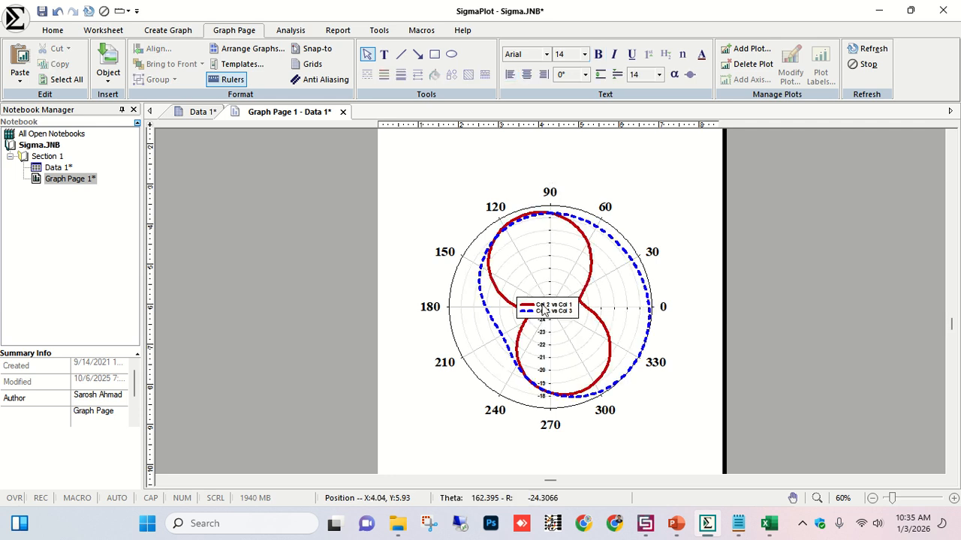
Move the legend up above the polar plot, next to the 90 label.
{"action": "left_click", "coordinate": [566, 170]}
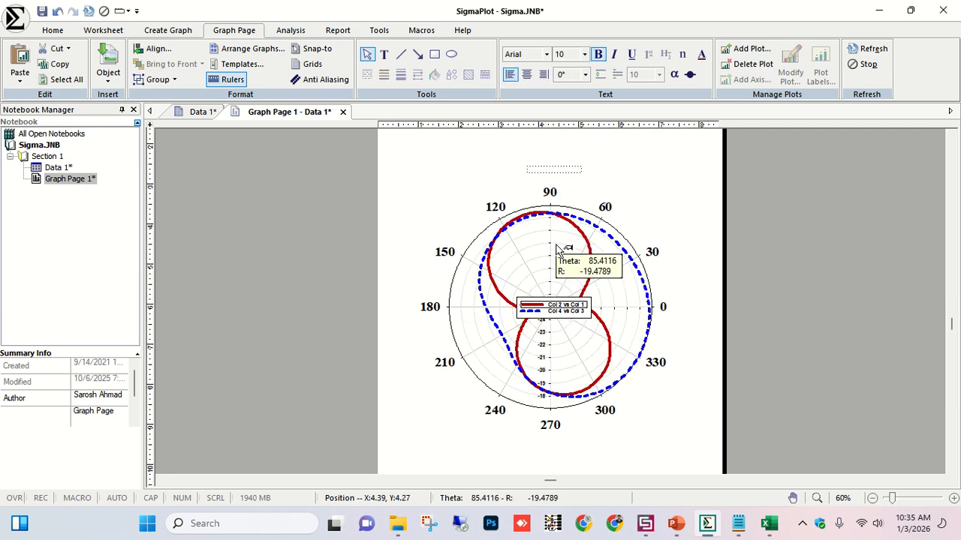
{"action": "left_click", "coordinate": [567, 308]}
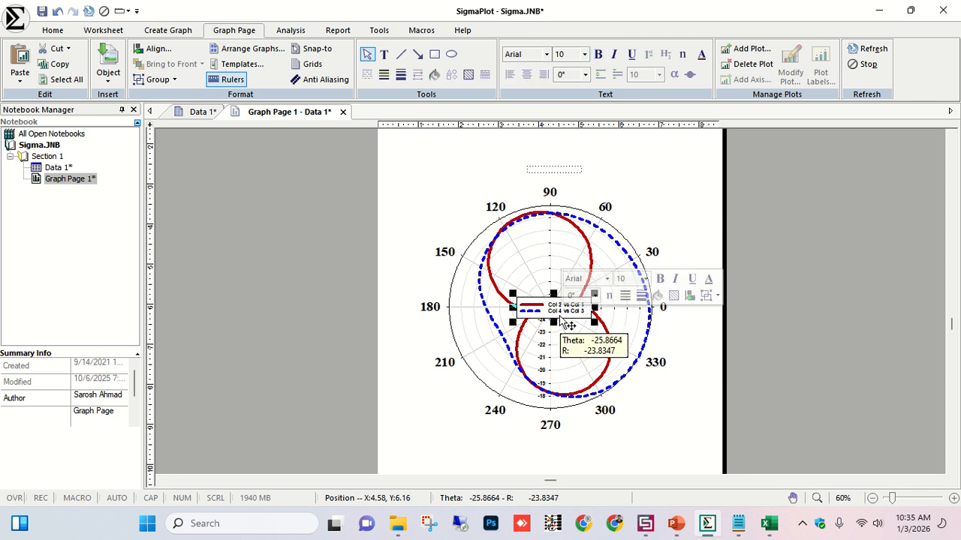
{"action": "left_click_drag", "start_coordinate": [567, 319], "coordinate": [556, 178]}
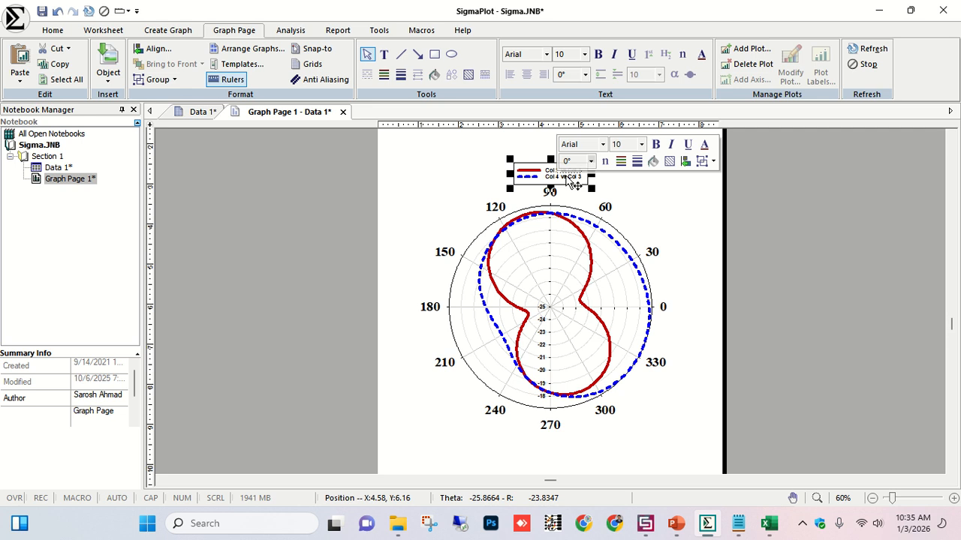
Rename the legend entries to E-plane for the red curve and H-plane for the blue curve.
{"action": "double_click", "coordinate": [559, 176]}
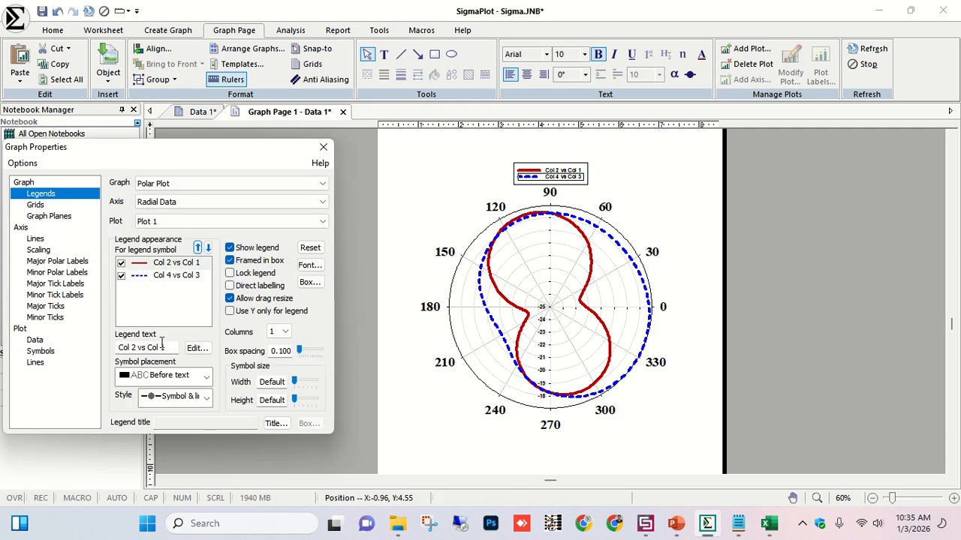
{"action": "left_click", "coordinate": [190, 264]}
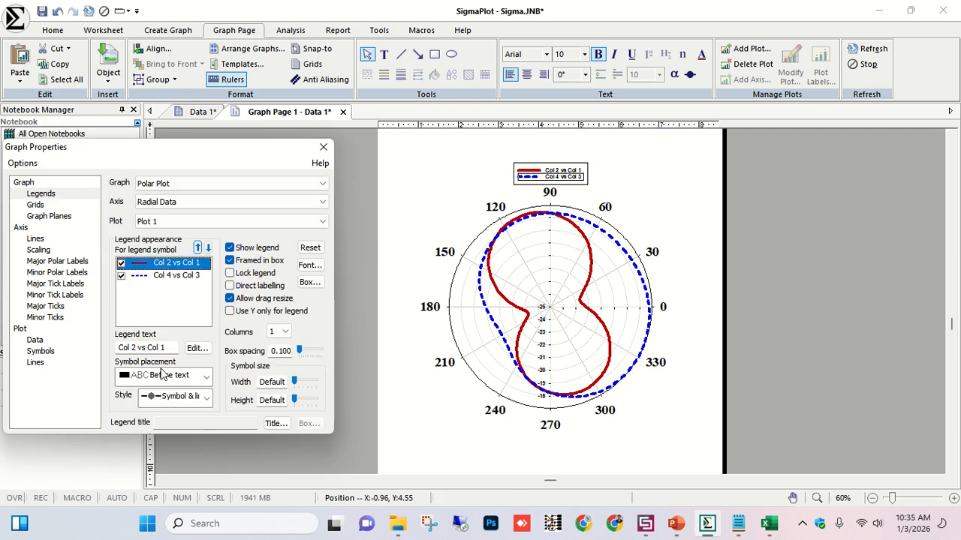
{"action": "triple_click", "coordinate": [142, 347]}
{"action": "key", "text": "Caps_Lock"}
{"action": "type", "text": "E-plane"}
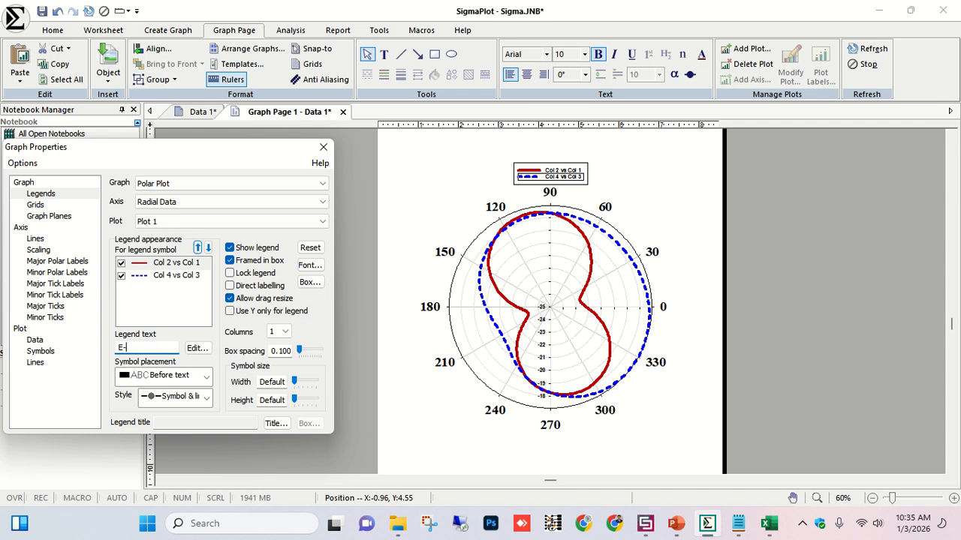
{"action": "left_click", "coordinate": [167, 278]}
{"action": "left_click", "coordinate": [163, 346]}
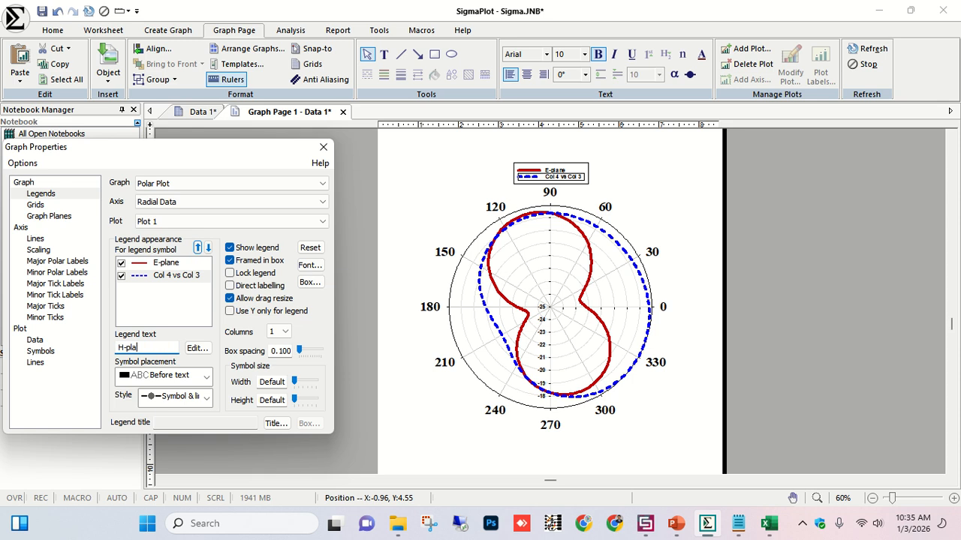
{"action": "key", "text": "Return"}
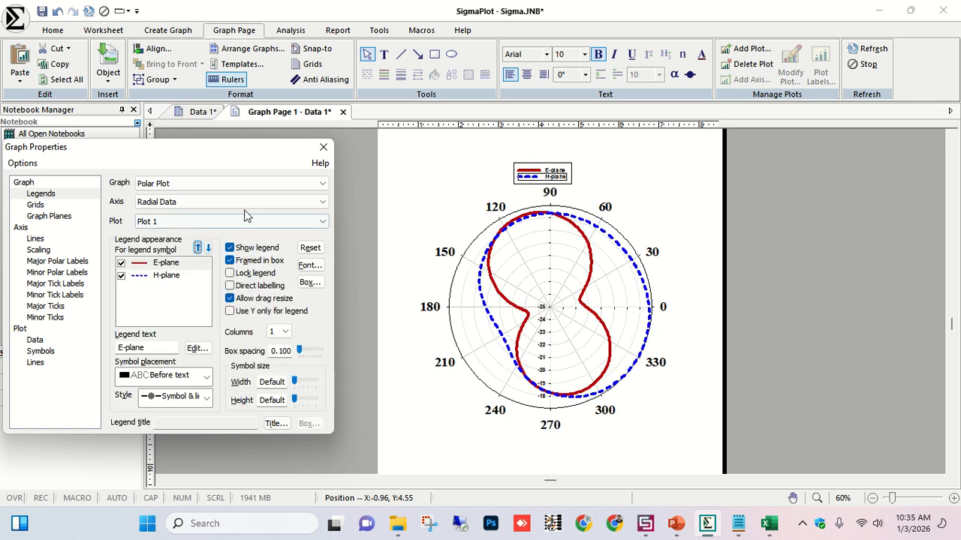
{"action": "left_click", "coordinate": [323, 146]}
Set the legend's font size to 24.
{"action": "left_click", "coordinate": [575, 173]}
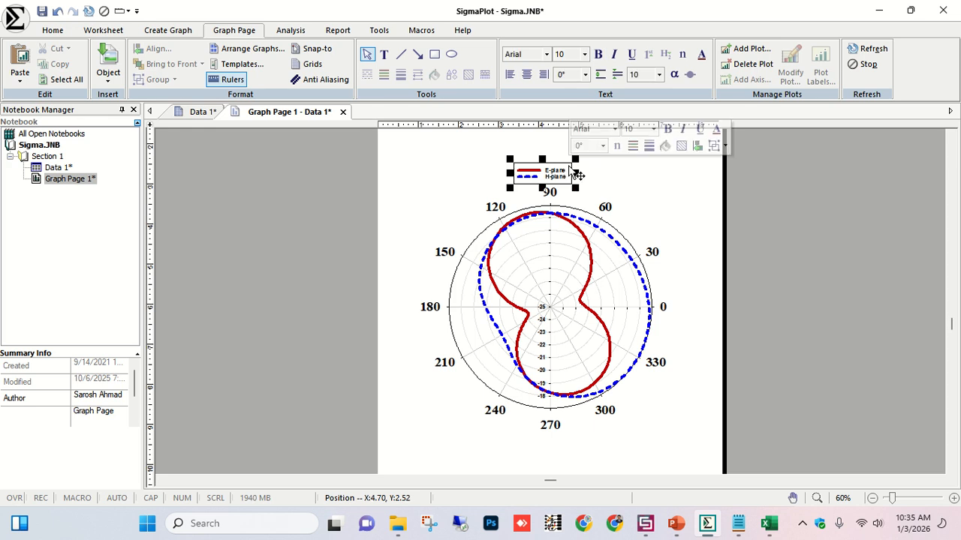
{"action": "left_click", "coordinate": [584, 54]}
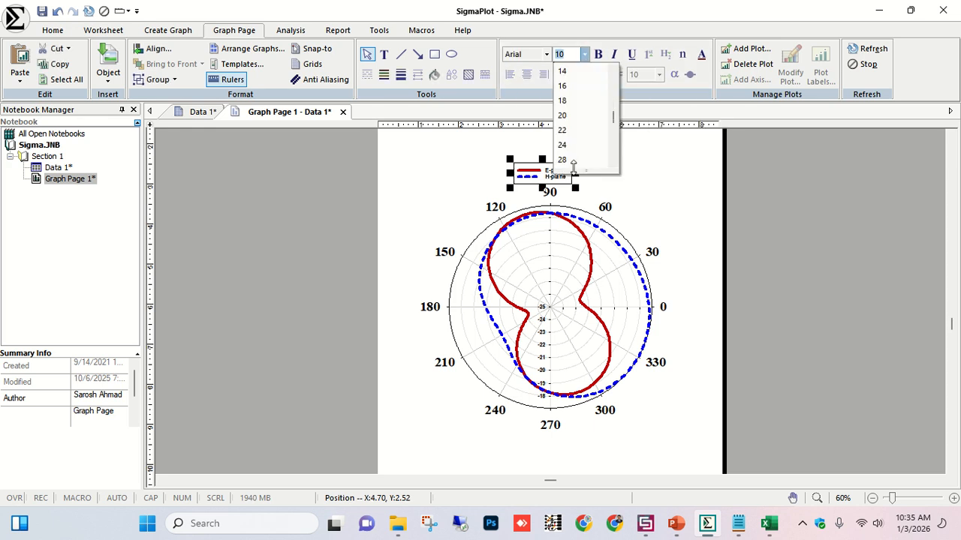
{"action": "left_click", "coordinate": [567, 132]}
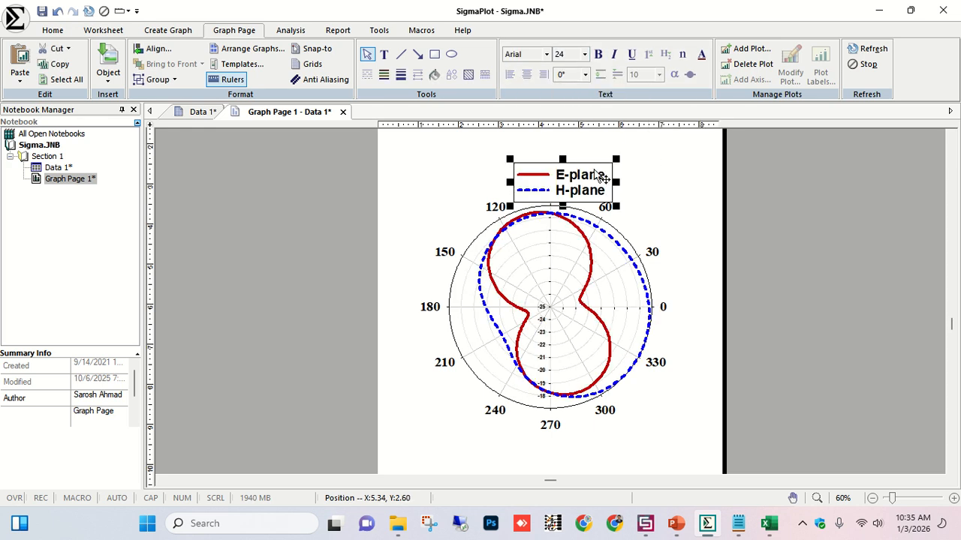
Reposition the enlarged legend higher so it sits clear above the polar plot.
{"action": "left_click", "coordinate": [577, 159]}
{"action": "left_click", "coordinate": [658, 181]}
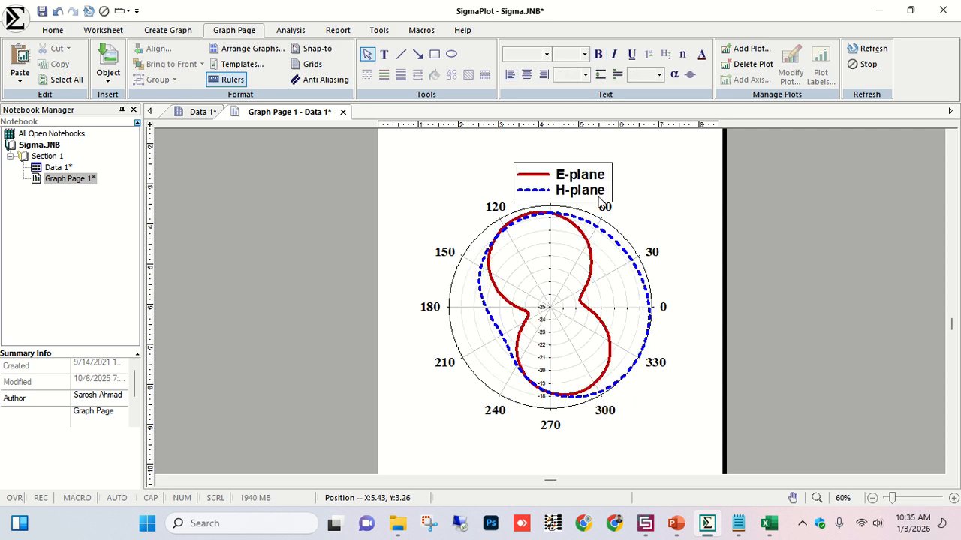
{"action": "left_click", "coordinate": [598, 198]}
{"action": "left_click", "coordinate": [602, 203]}
{"action": "left_click_drag", "start_coordinate": [591, 201], "coordinate": [580, 179]}
{"action": "left_click", "coordinate": [630, 197]}
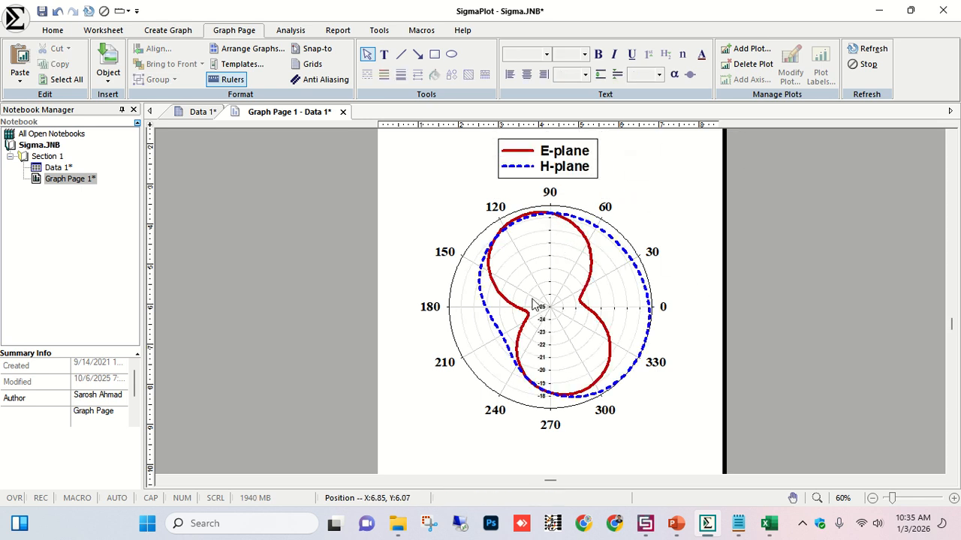
{"action": "mouse_move", "coordinate": [600, 268]}
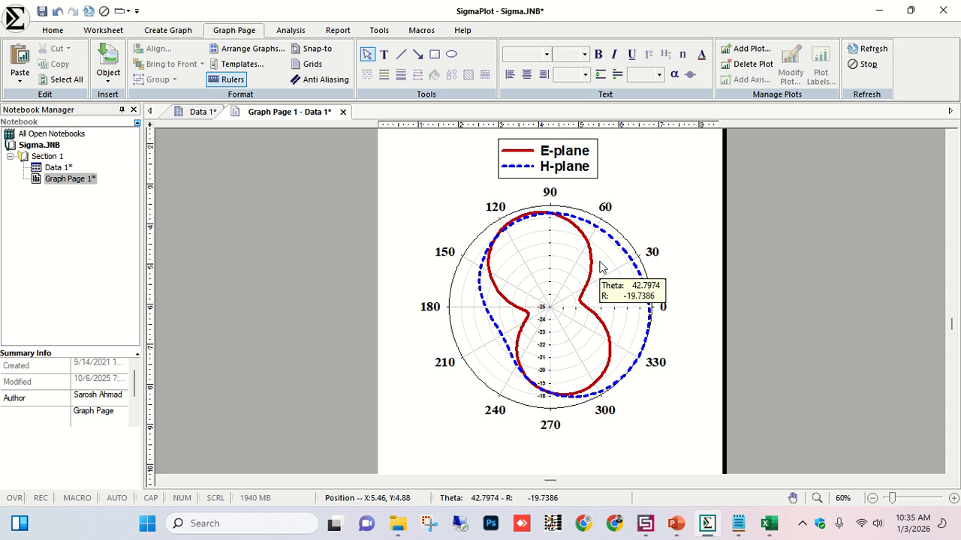
{"action": "mouse_move", "coordinate": [614, 9]}
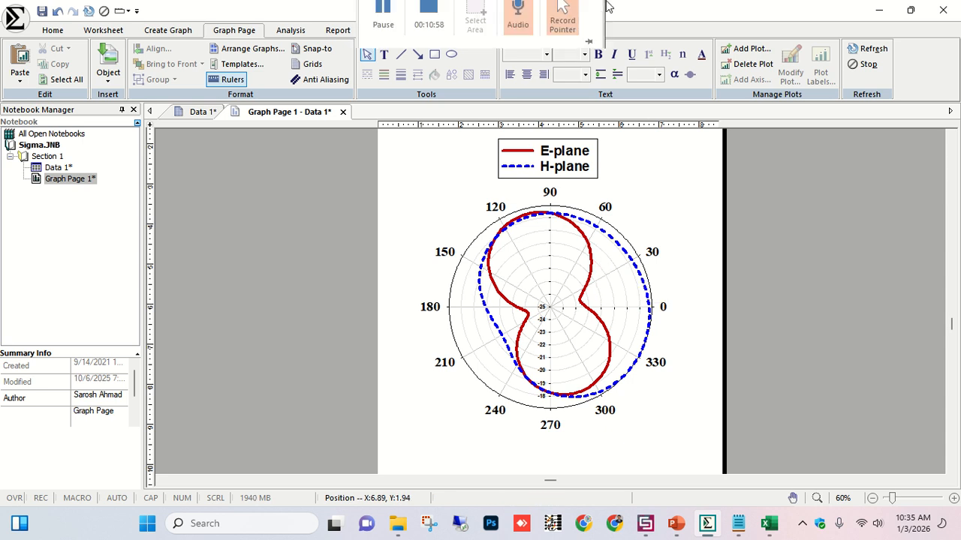